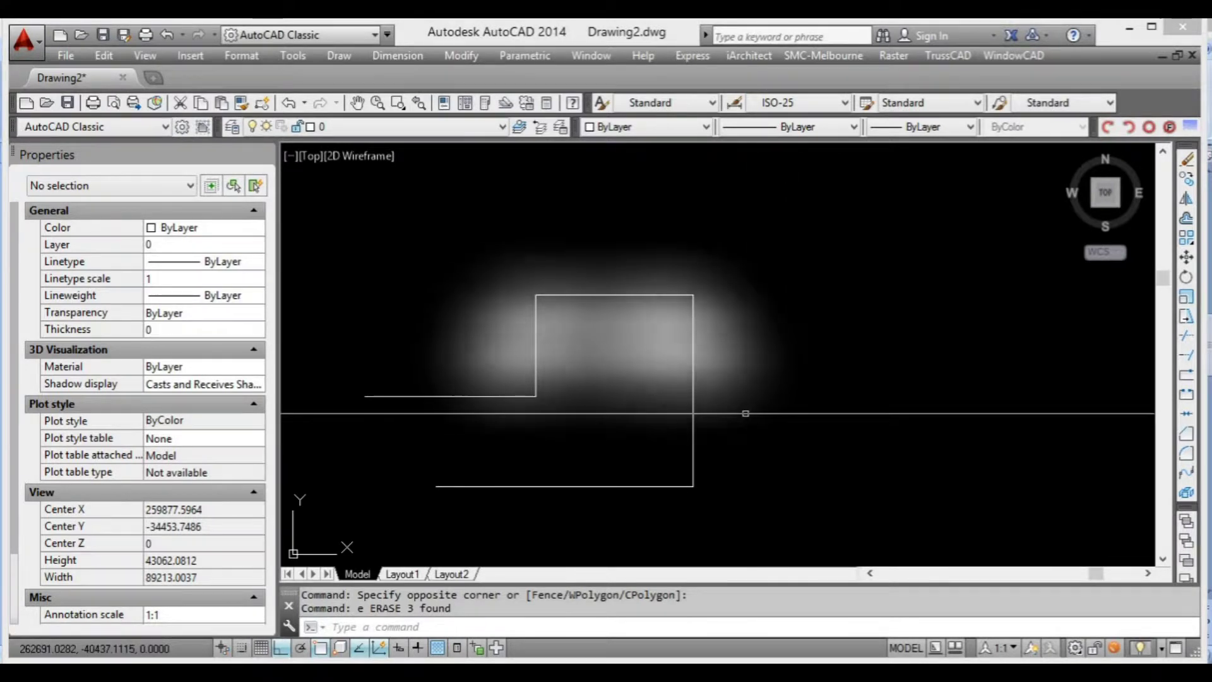
middle_click_drag(744, 411, 784, 402)
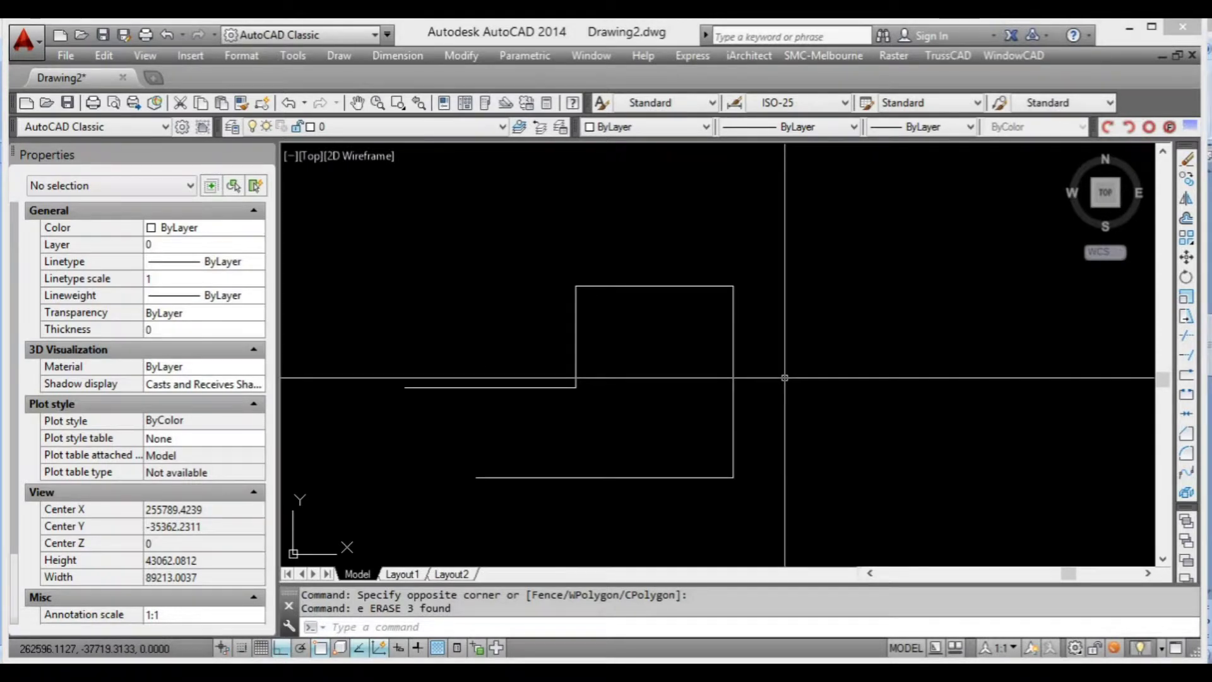
key("Escape")
key("Escape")
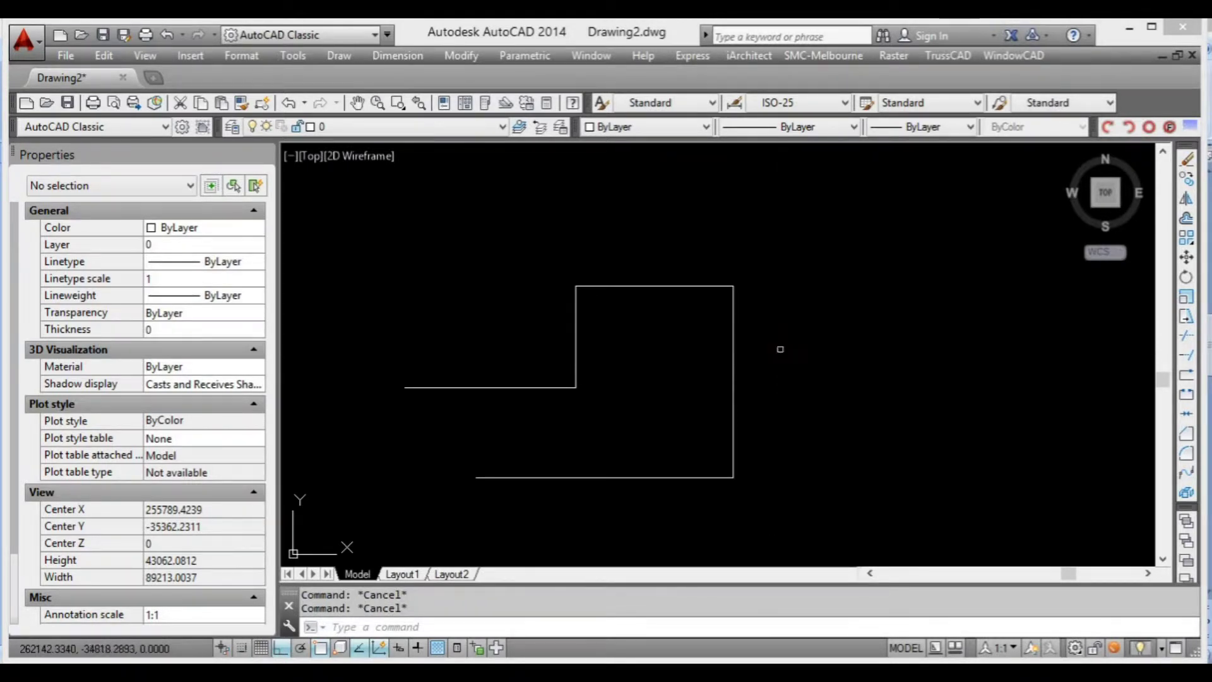
scroll(774, 356, "down", 2)
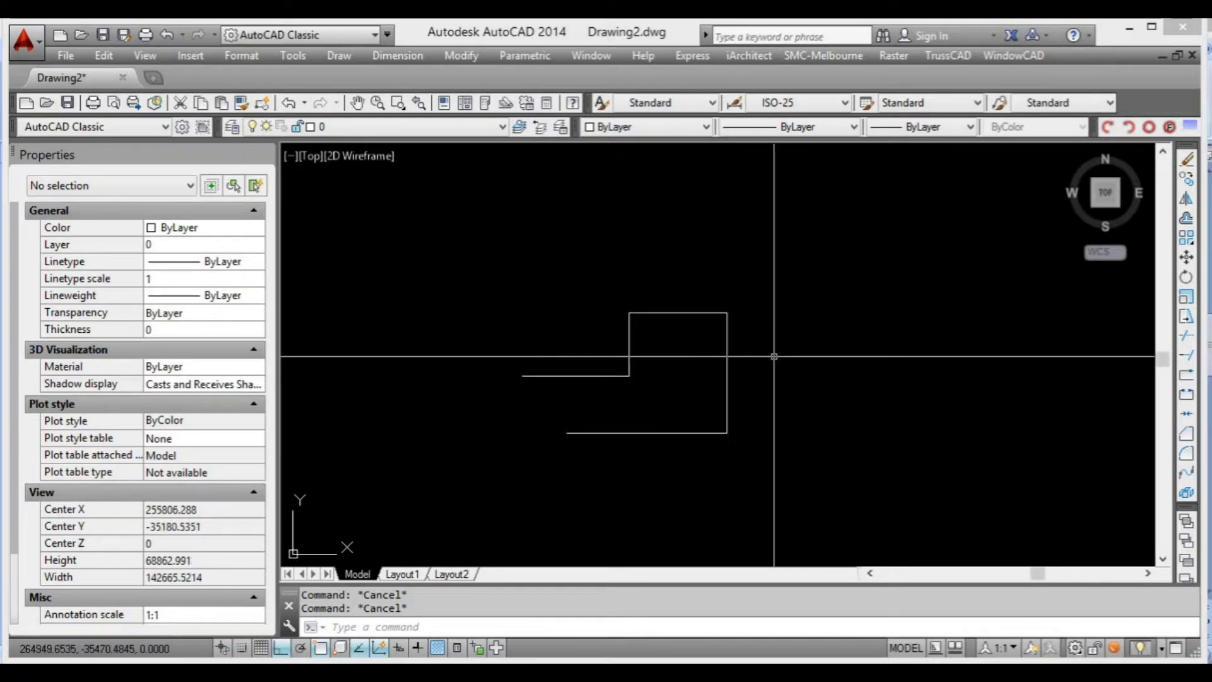
scroll(717, 362, "up", 2)
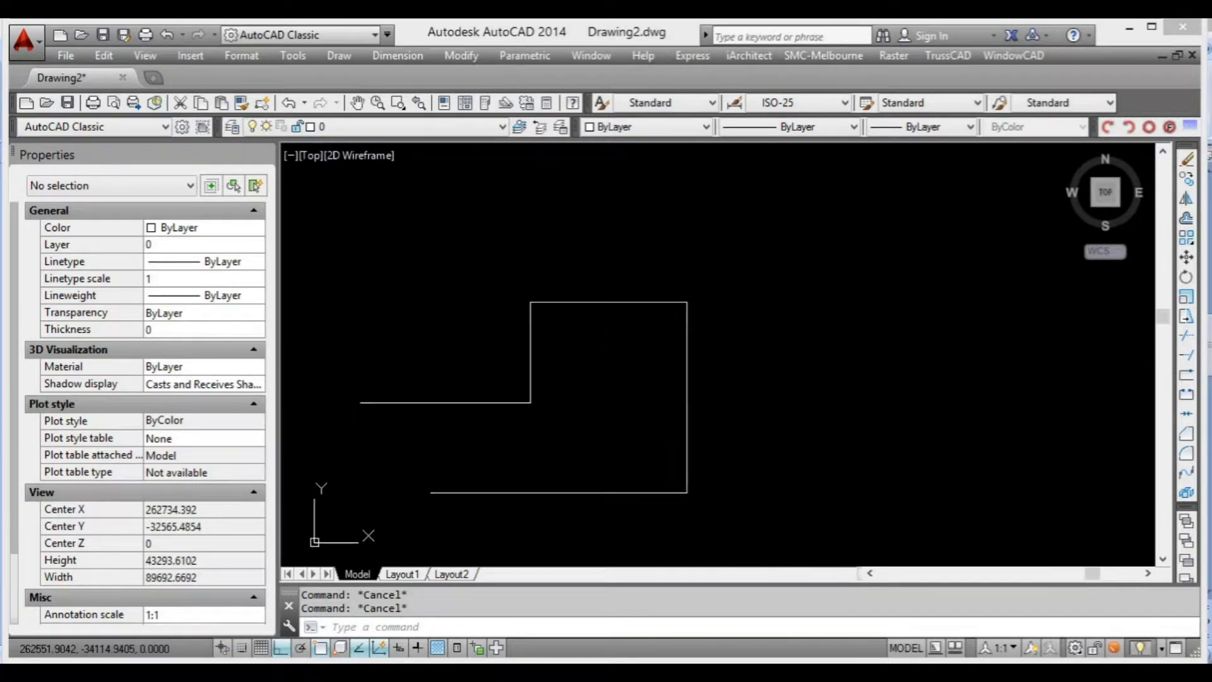
middle_click_drag(736, 357, 749, 348)
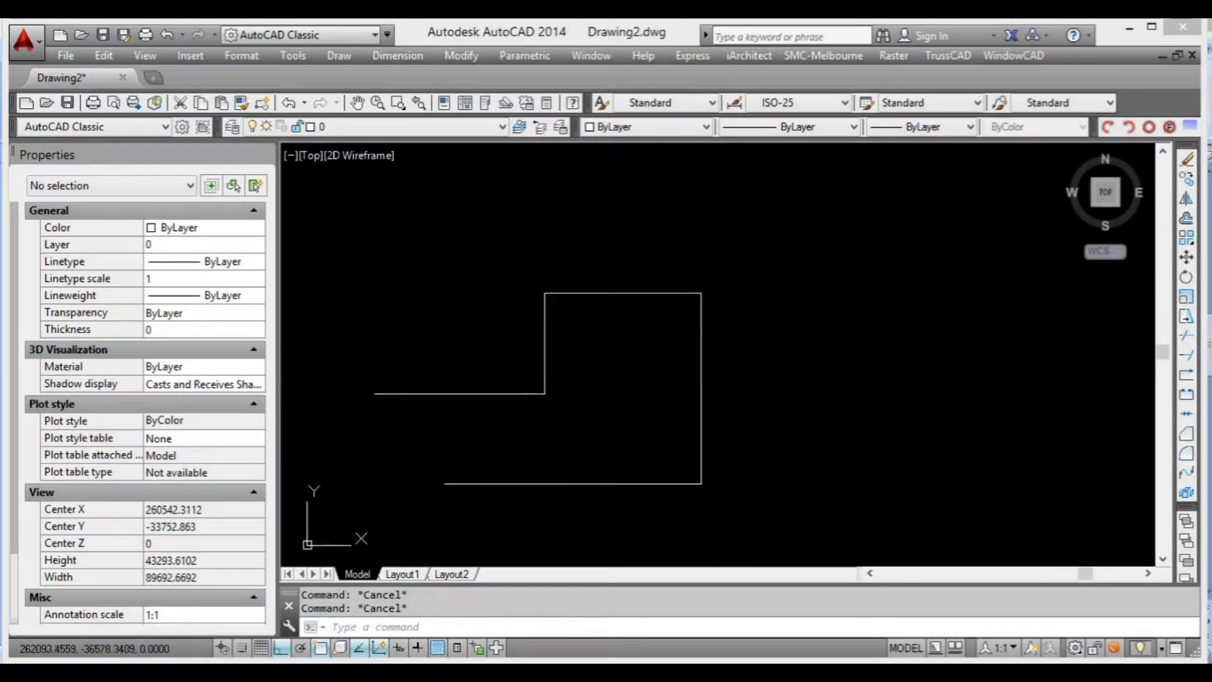
Step: Erase the long vertical line on the right of the outline using a crossing selection, and undo the erasure
left_click(754, 371)
left_click(678, 345)
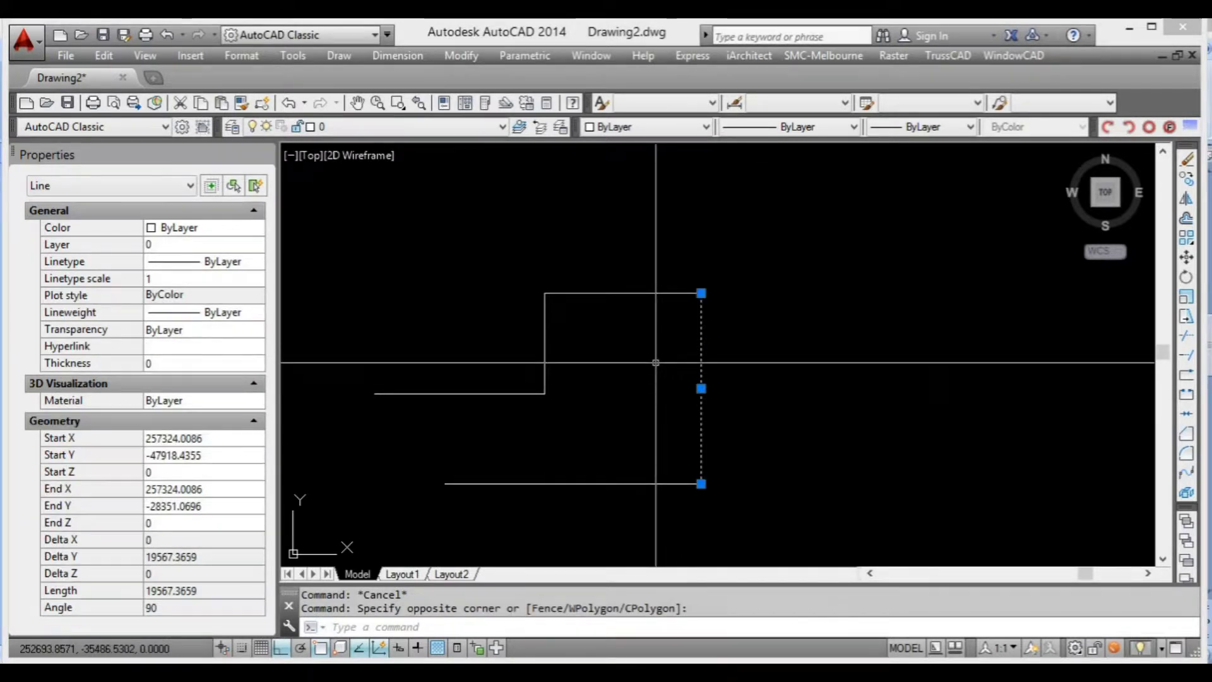
key("Delete")
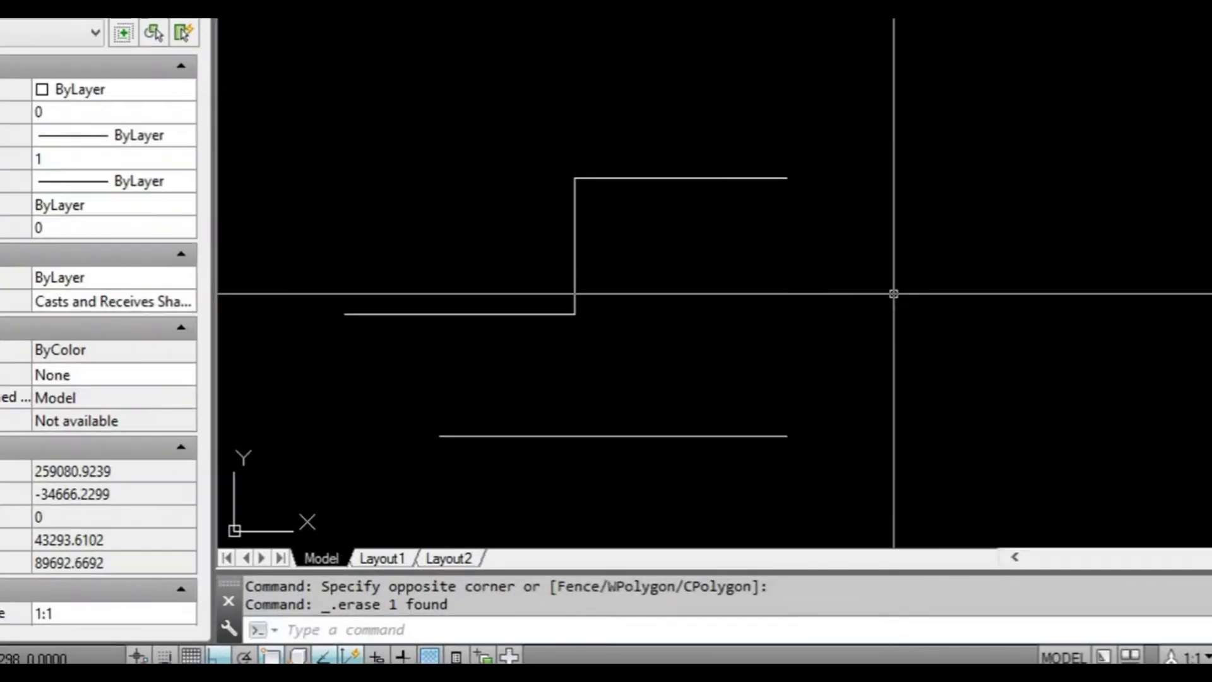
type("u")
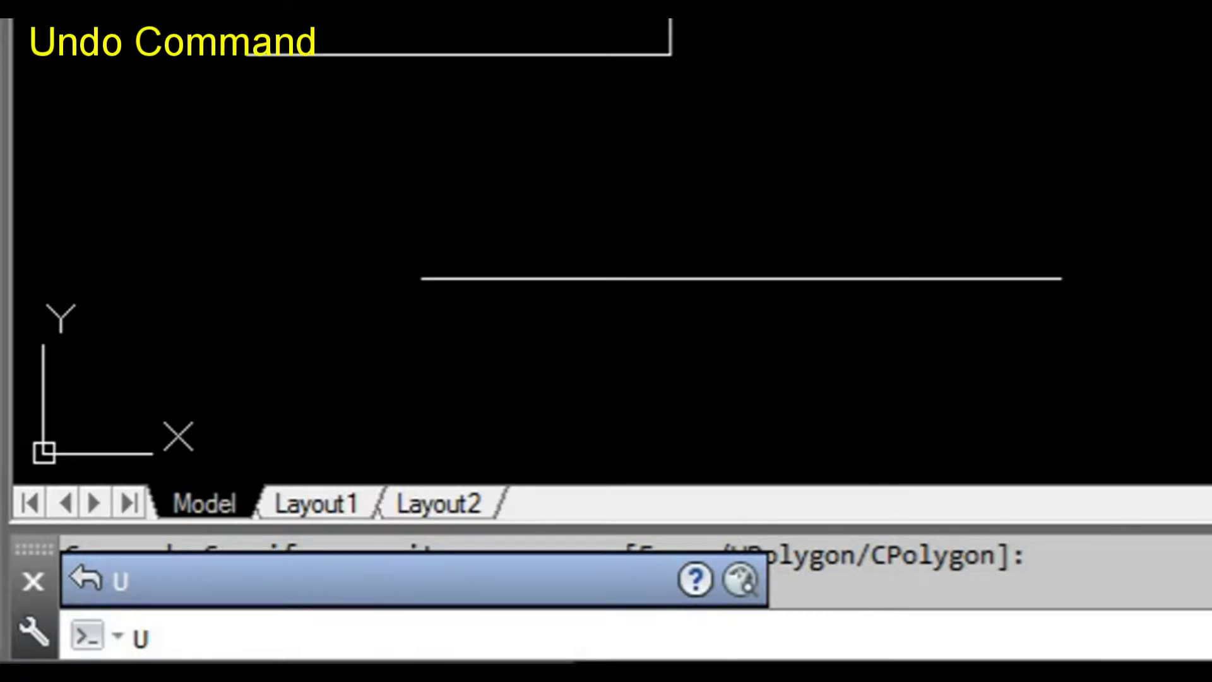
key("Return")
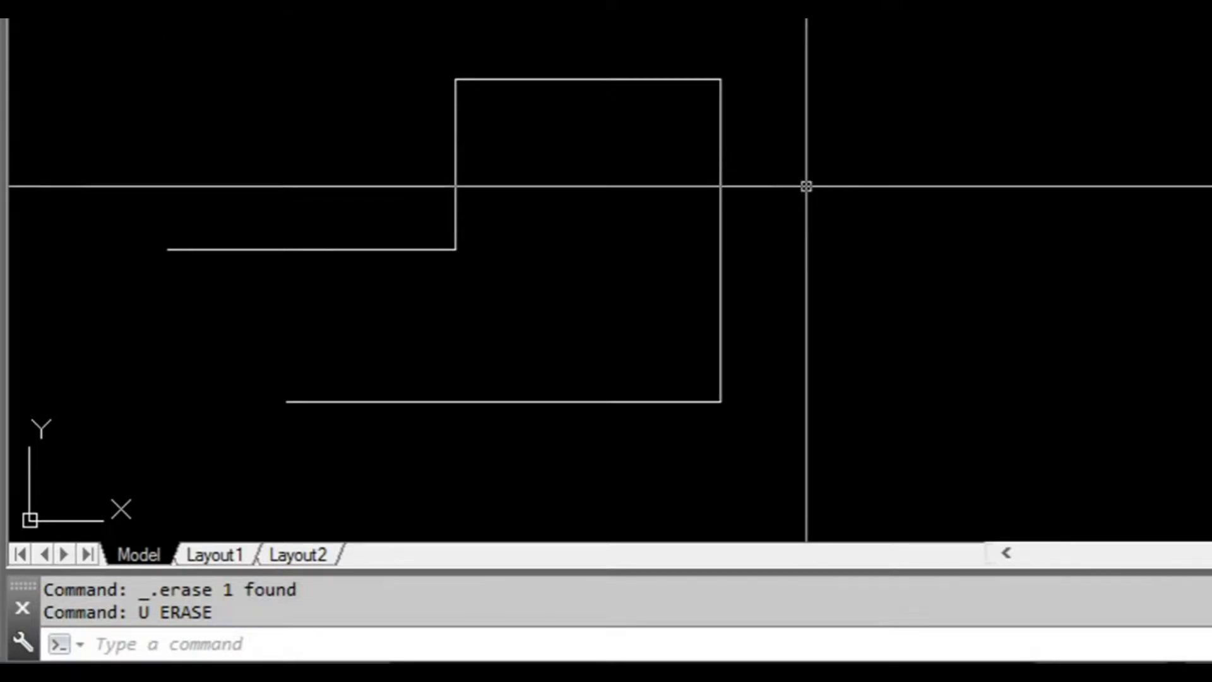
Step: Erase the outline's top and right lines by selecting both together before running Erase, and undo the erasure
left_click(795, 159)
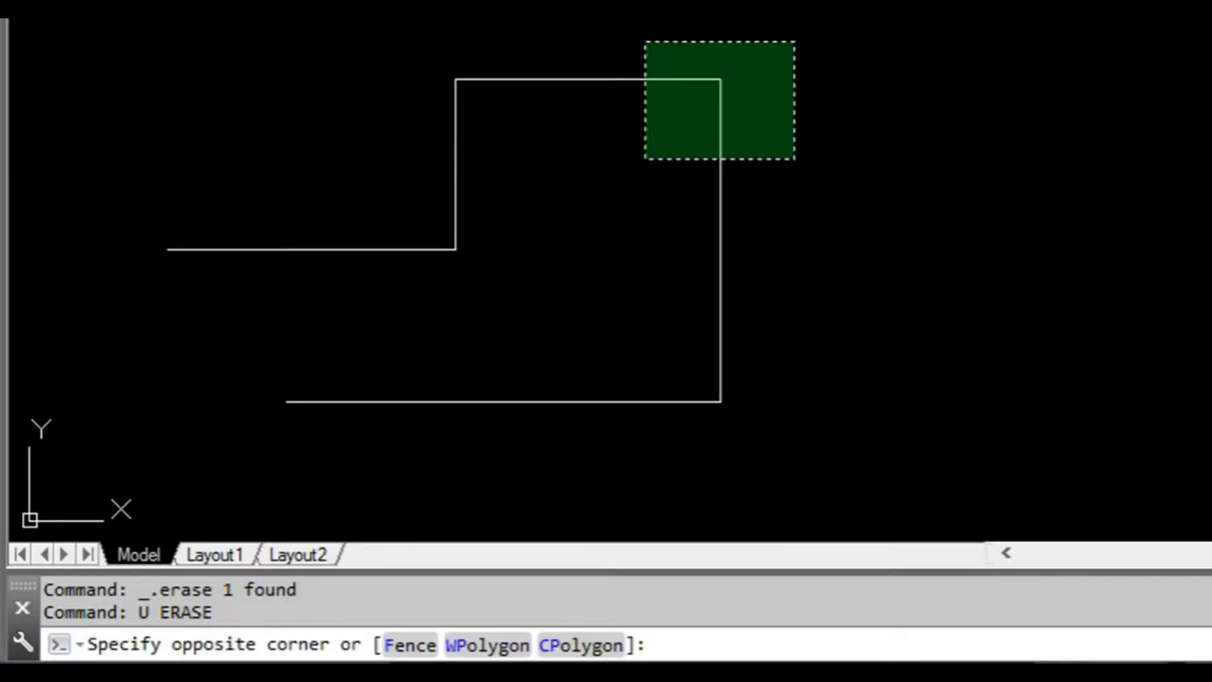
left_click(637, 35)
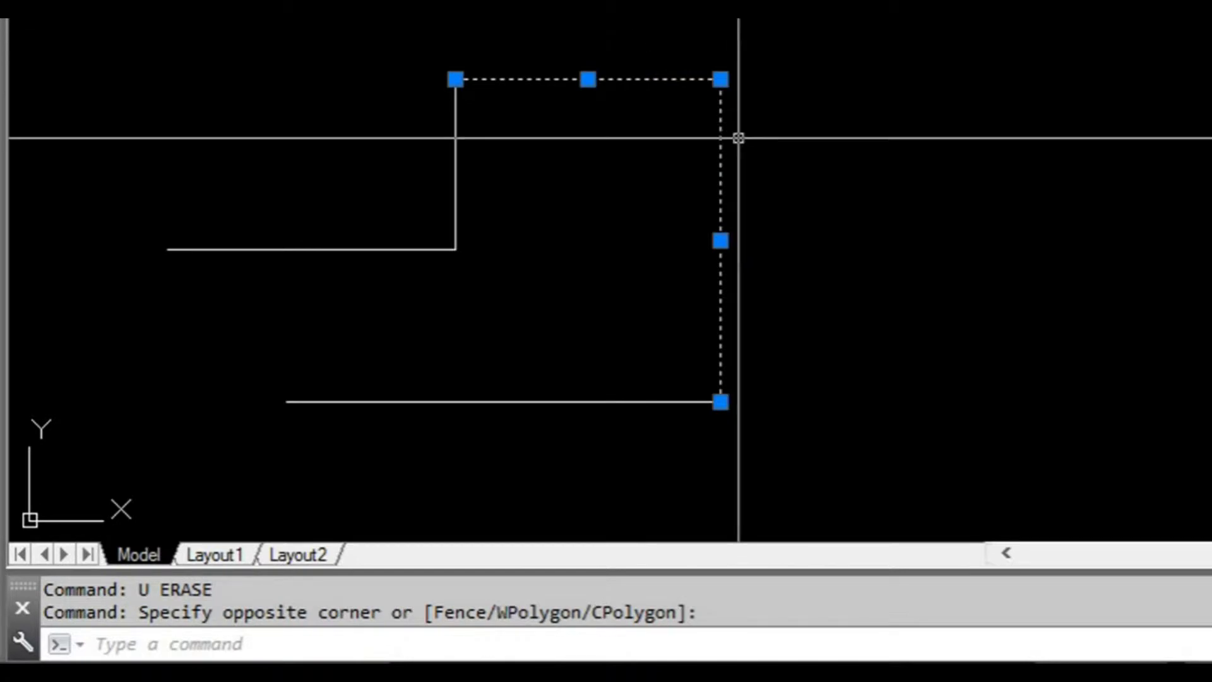
type("e")
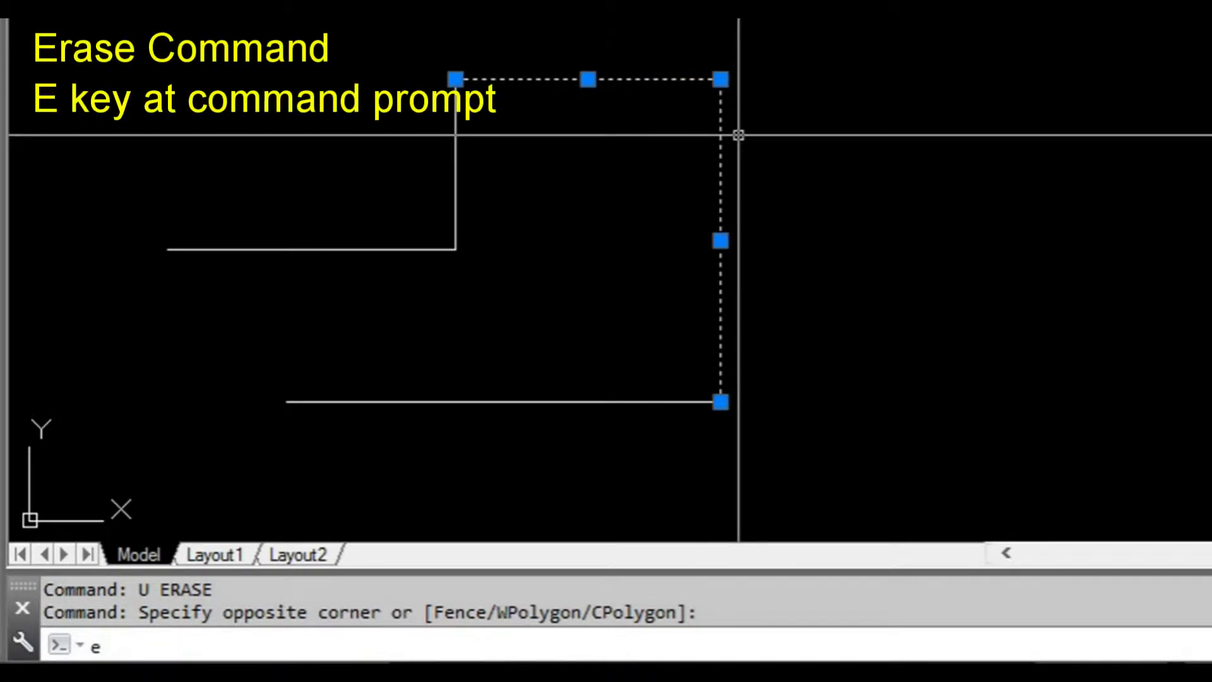
key("Return")
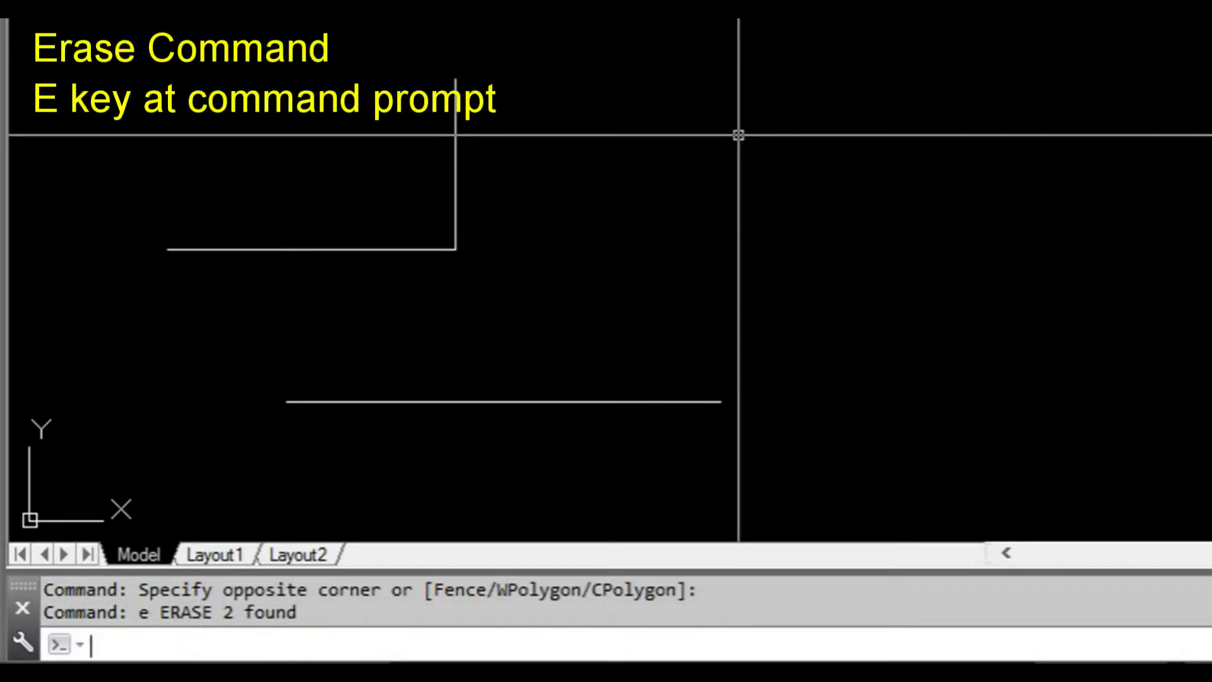
key("Escape")
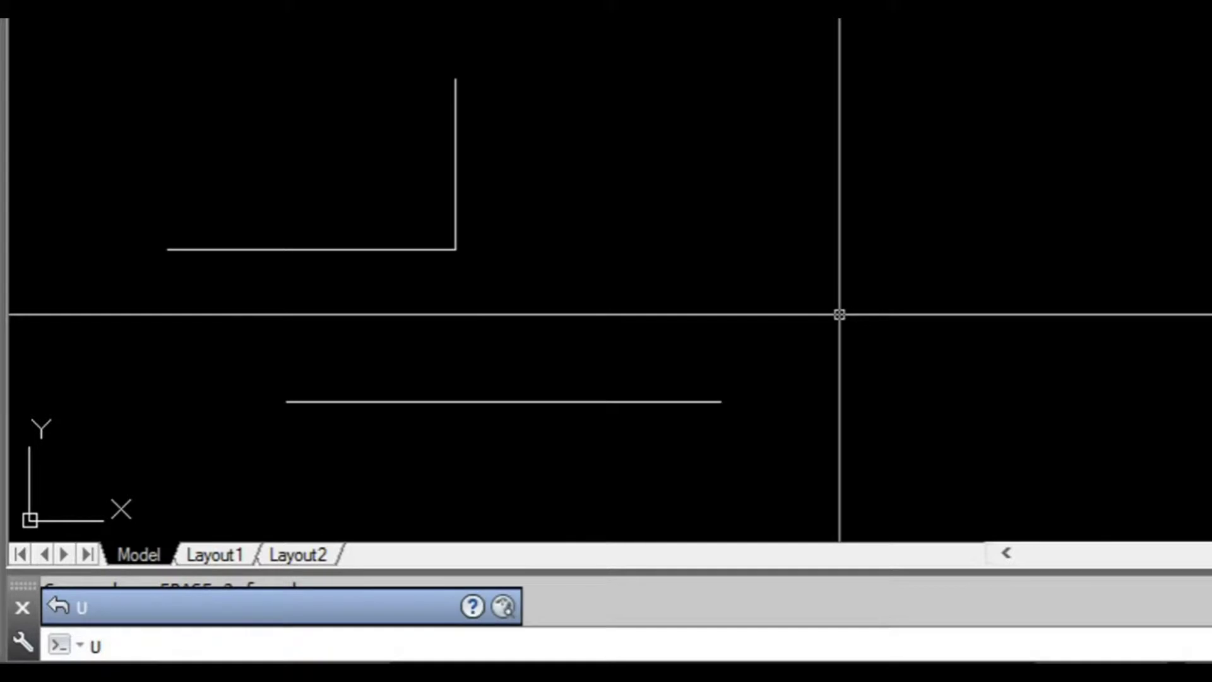
type("U")
key("Return")
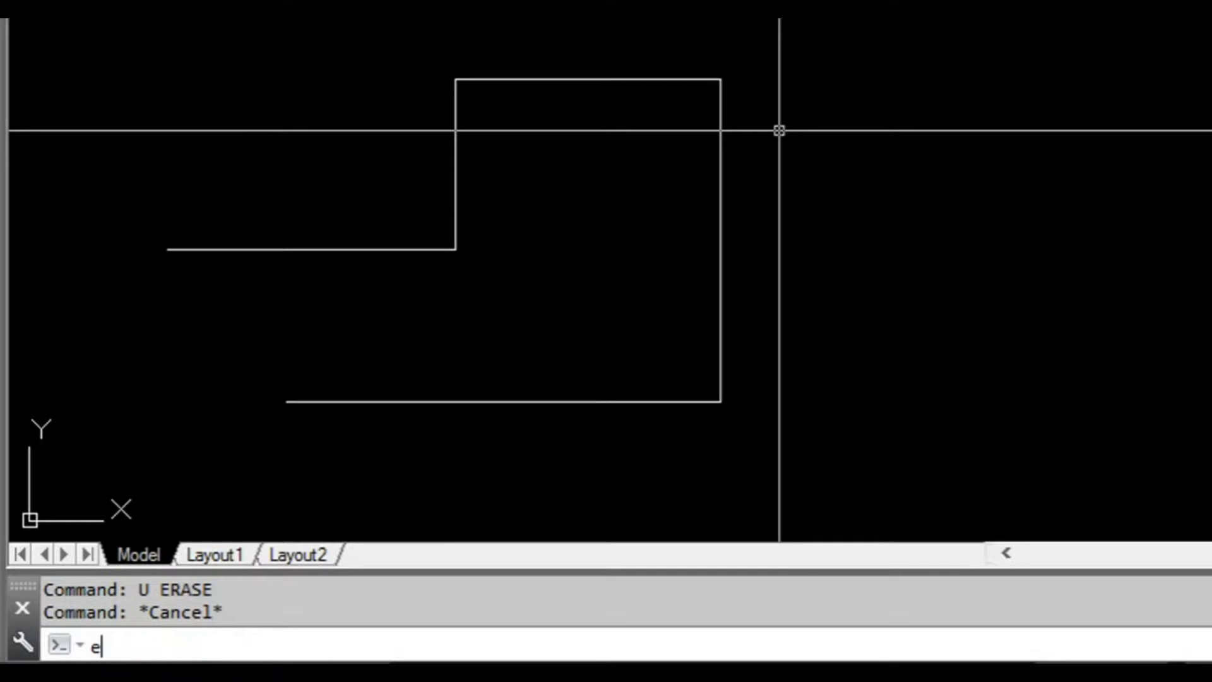
Step: Run Erase first, pick the right vertical line and the upper-left horizontal line to remove, and undo the erasure
key("Return")
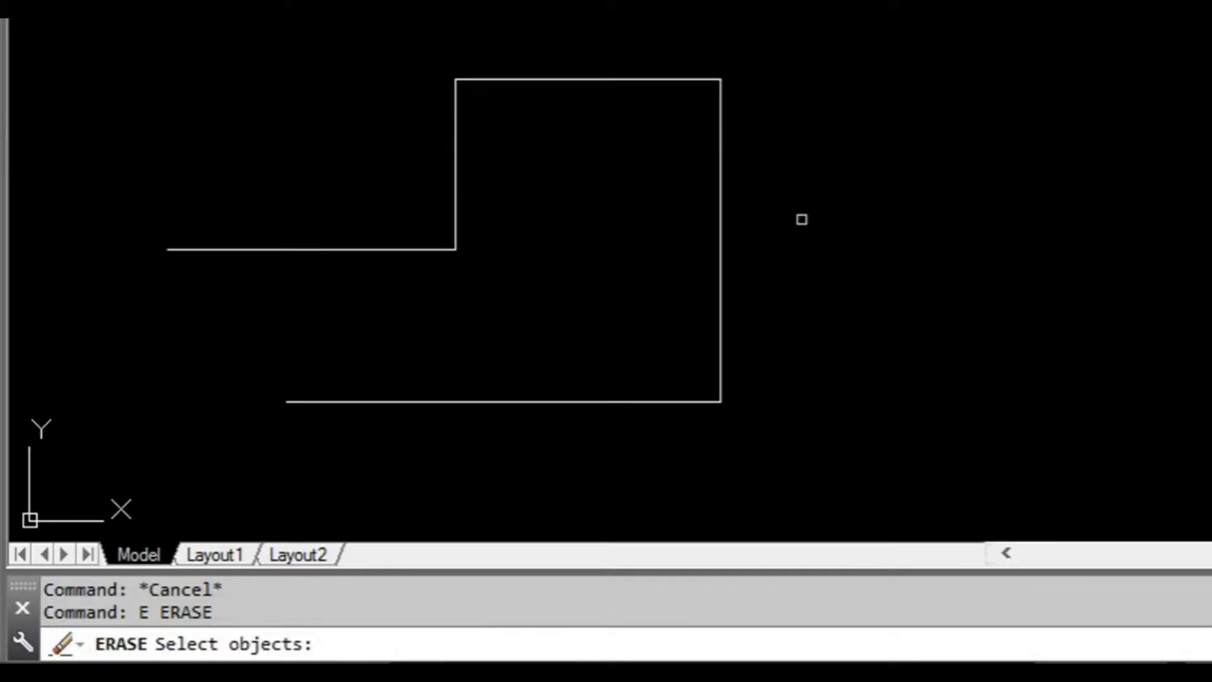
left_click(800, 233)
left_click(686, 192)
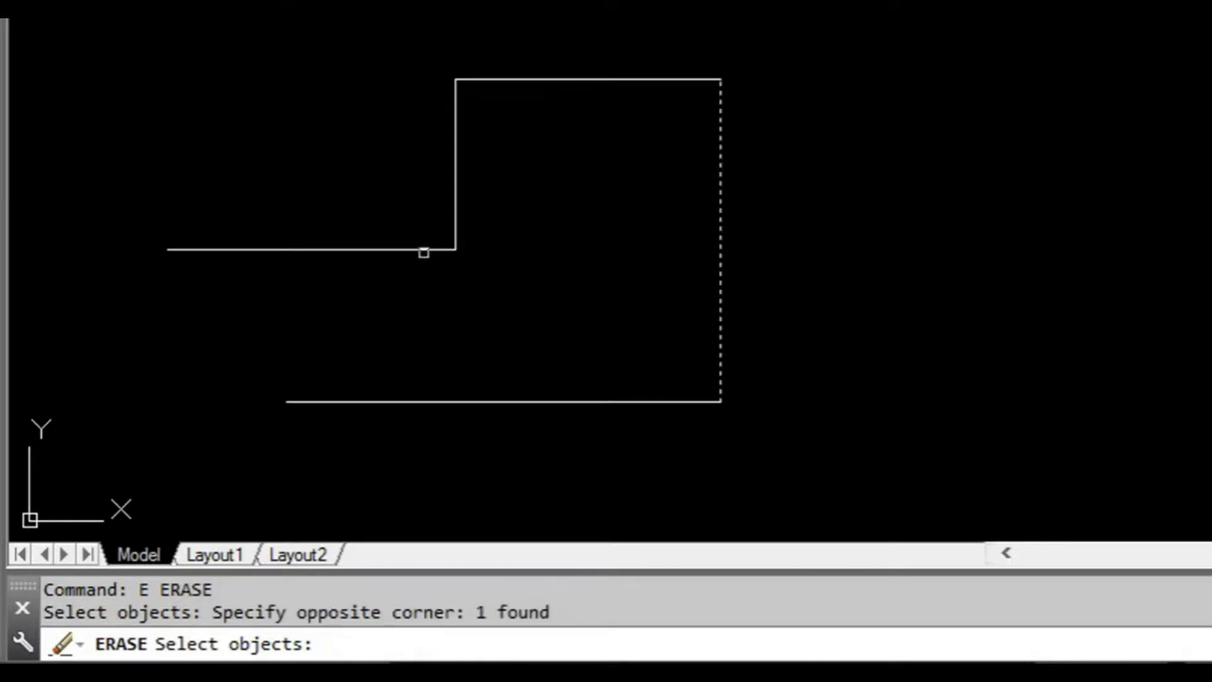
left_click(390, 250)
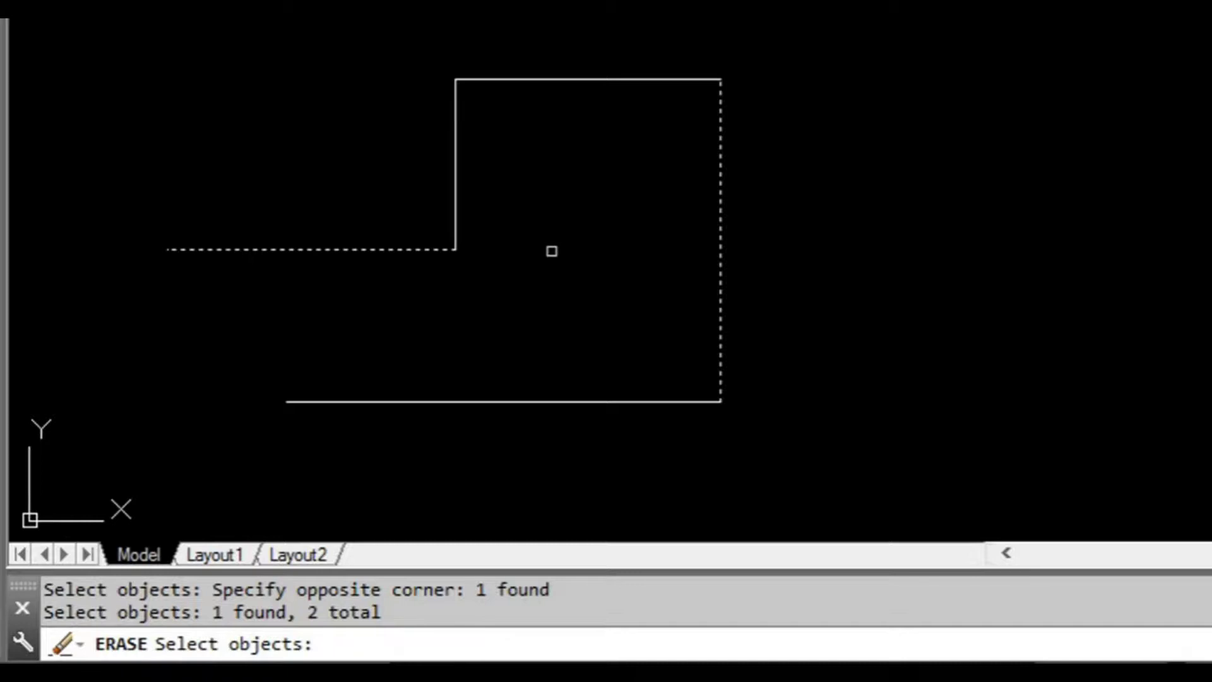
key("Return")
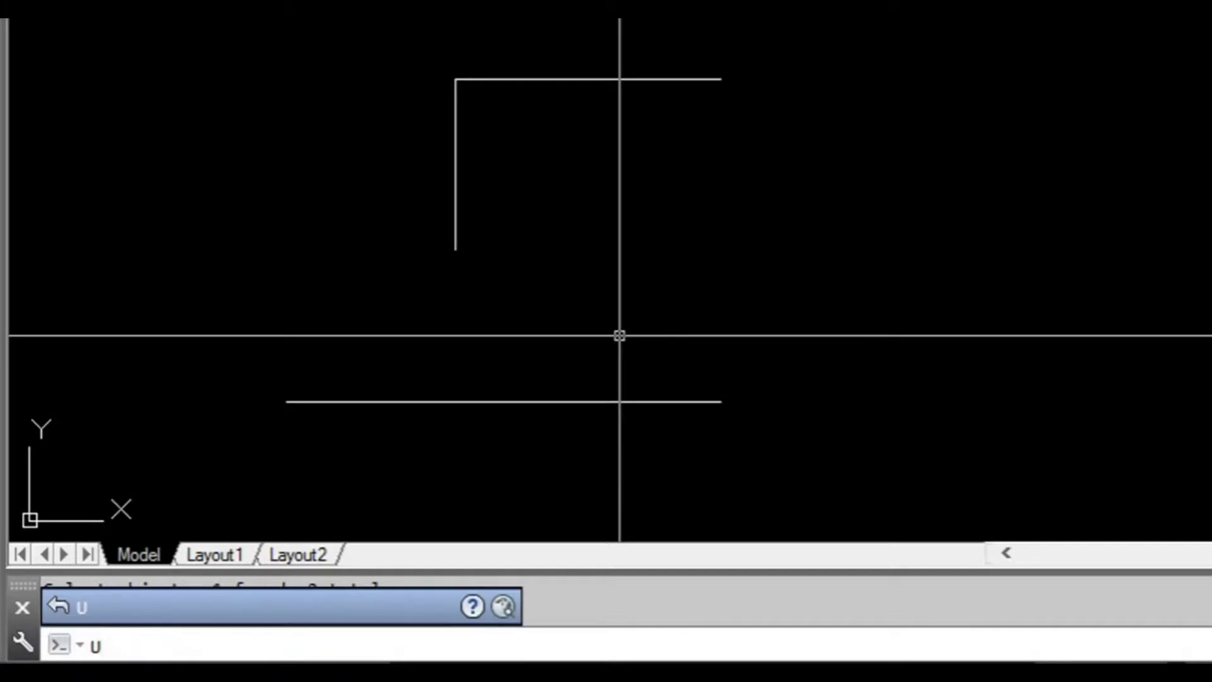
key("Return")
Step: Erase every object in the drawing using the "all" selection option, and undo the erasure
middle_click_drag(664, 324, 684, 307)
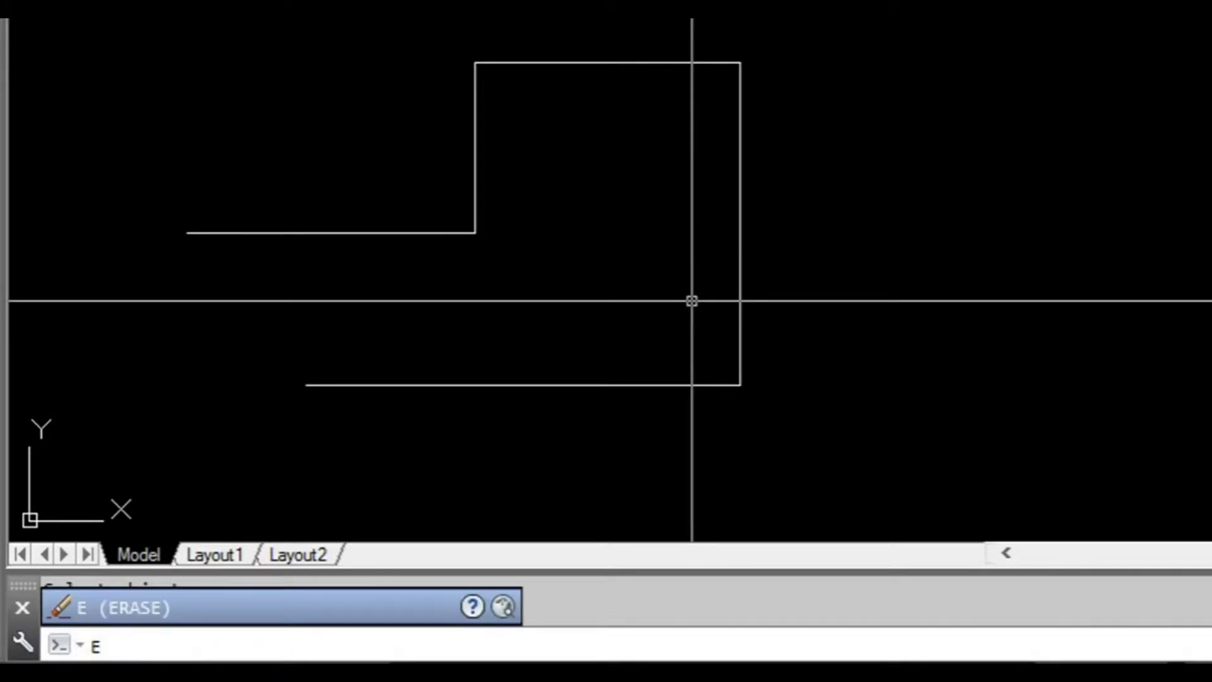
key("Return")
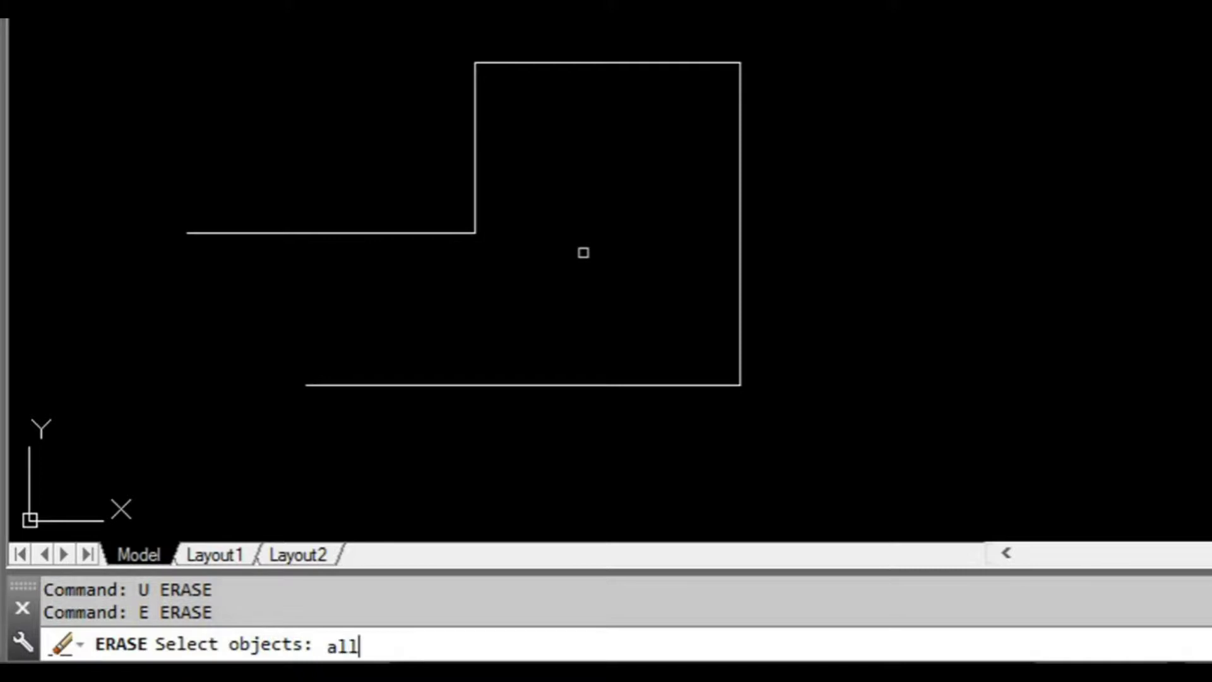
key("Return")
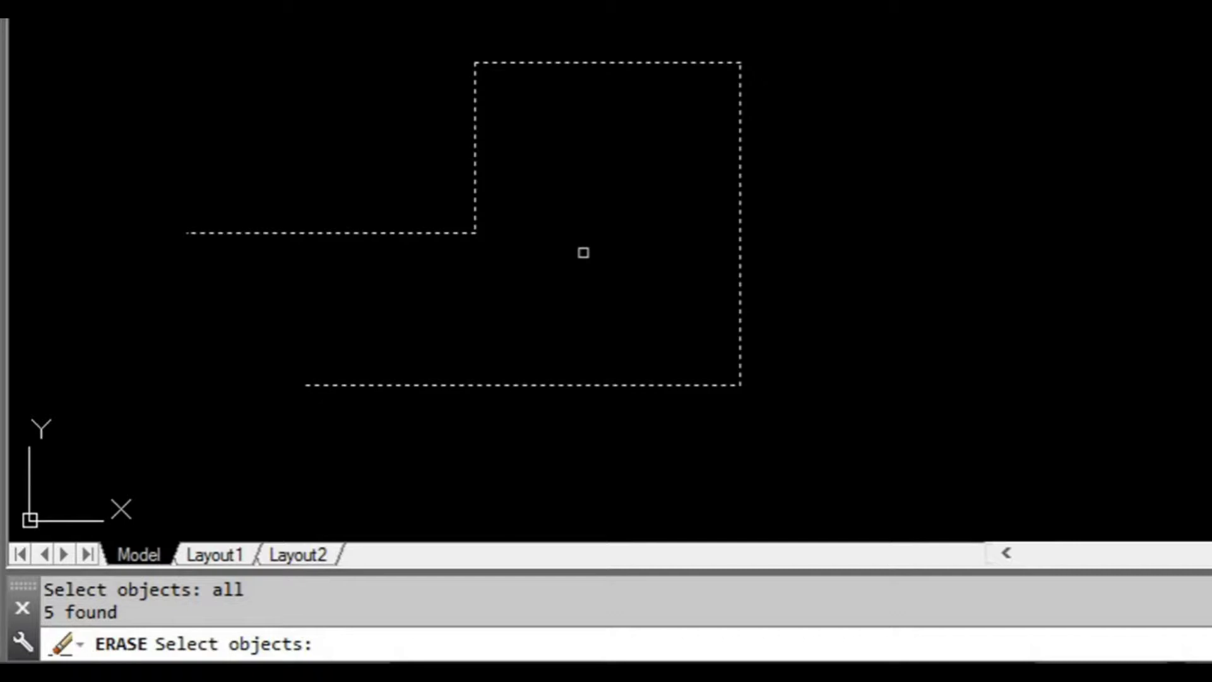
key("Return")
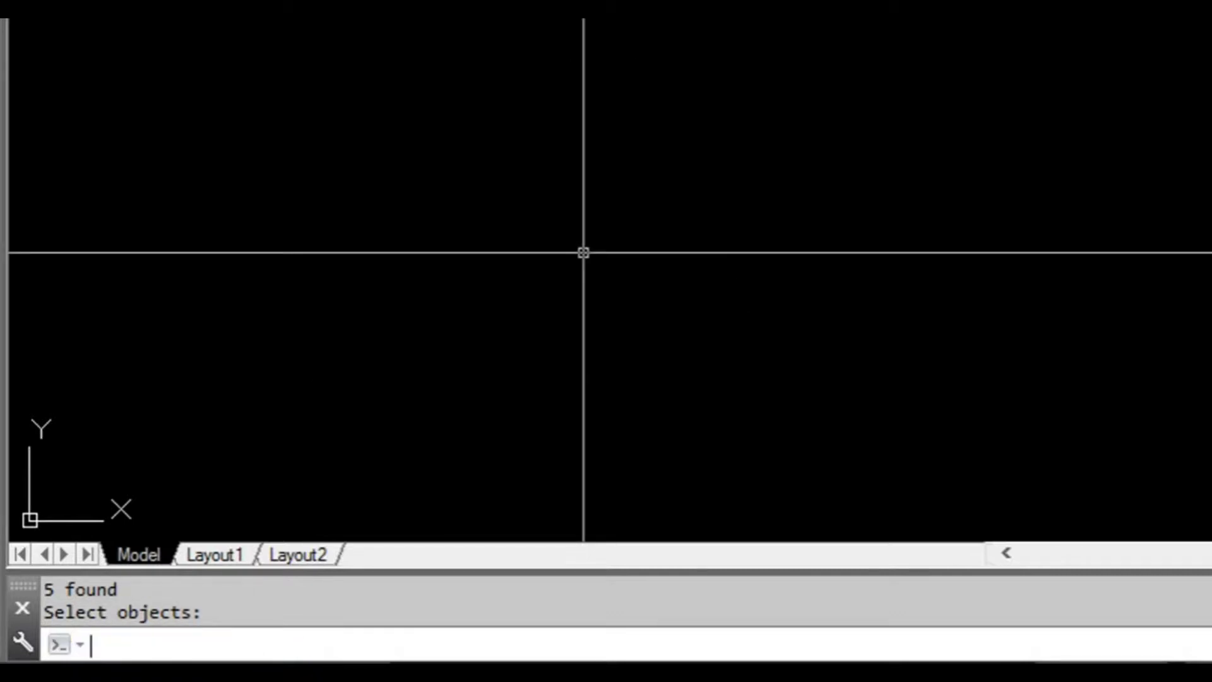
type("u")
key("Return")
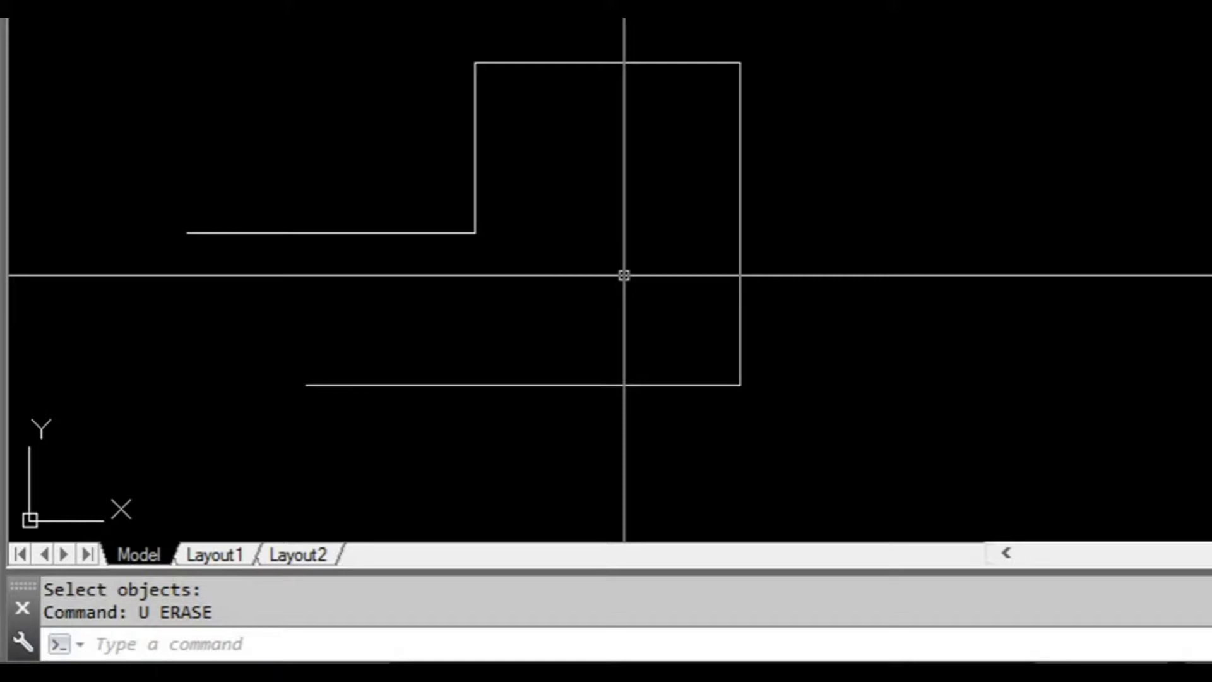
mouse_move(611, 244)
middle_mouse_down()
mouse_move(633, 260)
mouse_move(600, 259)
middle_mouse_up()
scroll(636, 262, "down", 2)
scroll(600, 259, "up", 2)
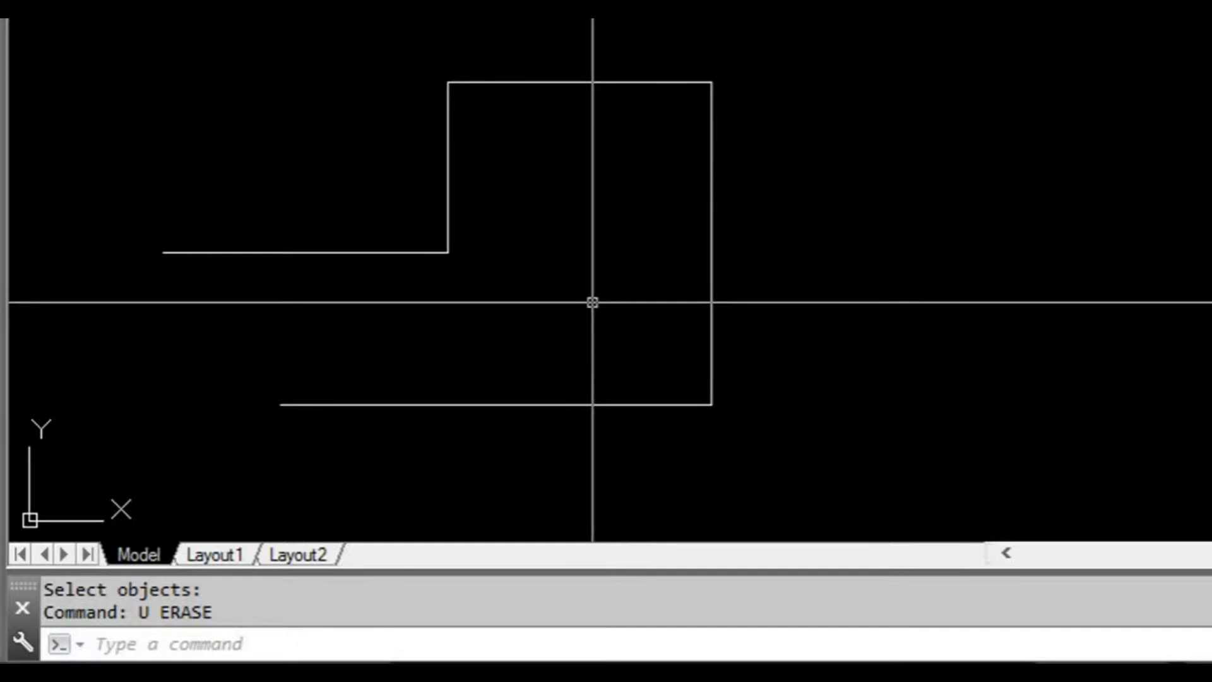
middle_click_drag(544, 301, 571, 304)
scroll(570, 297, "down", 2)
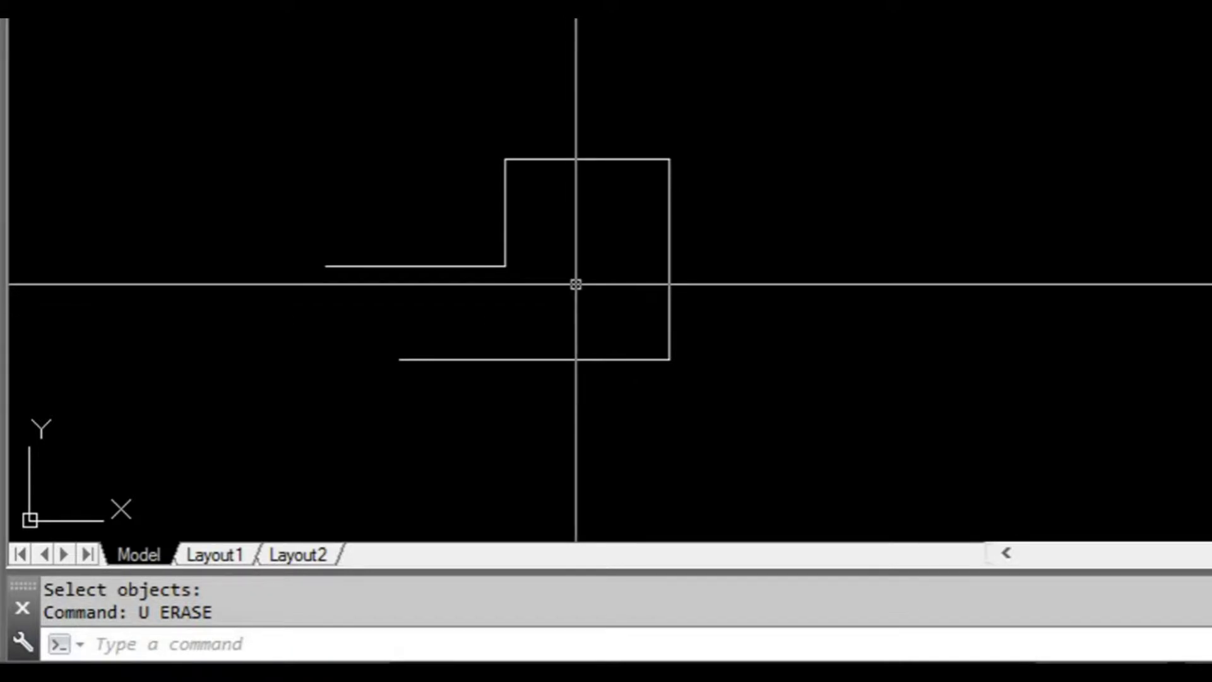
scroll(575, 251, "up", 2)
middle_click_drag(624, 281, 638, 268)
scroll(636, 257, "down", 2)
scroll(631, 266, "up", 2)
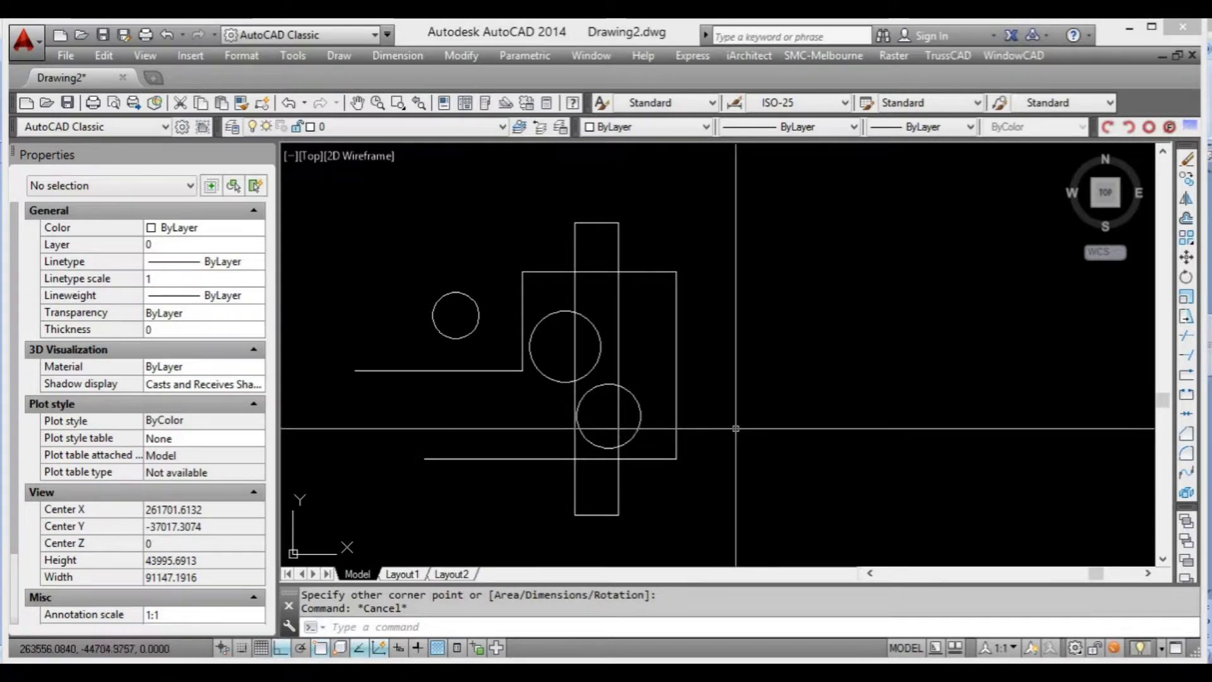
middle_click_drag(730, 423, 760, 427)
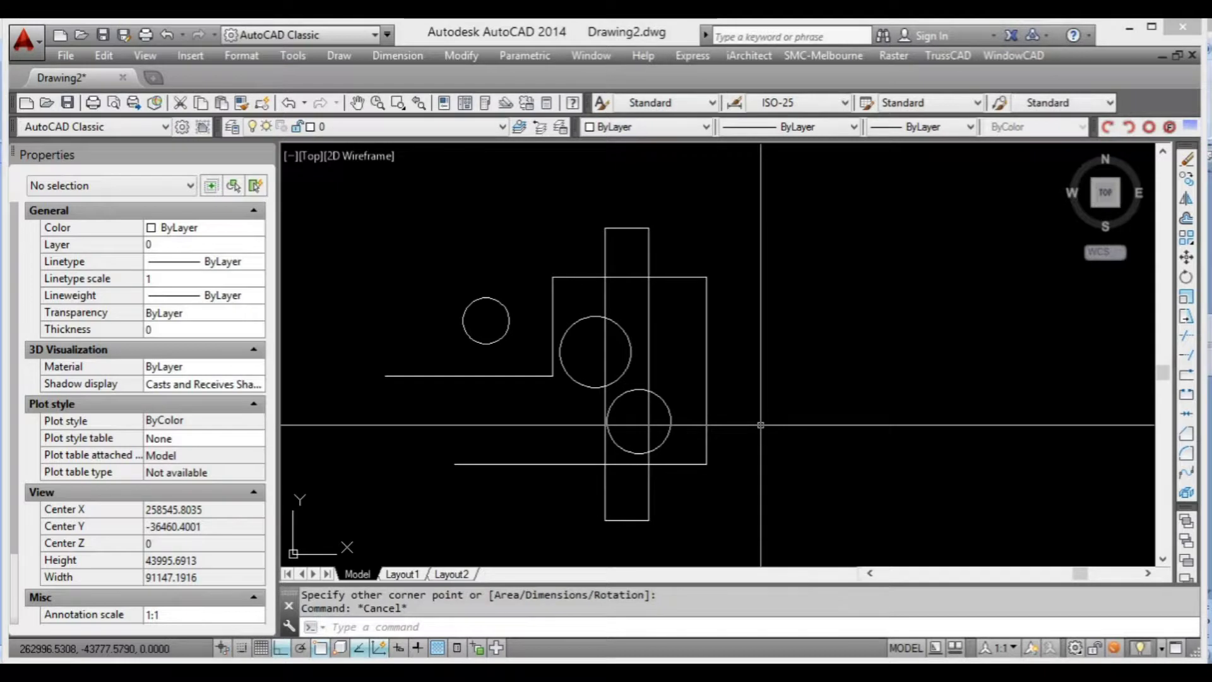
middle_click_drag(760, 437, 752, 414)
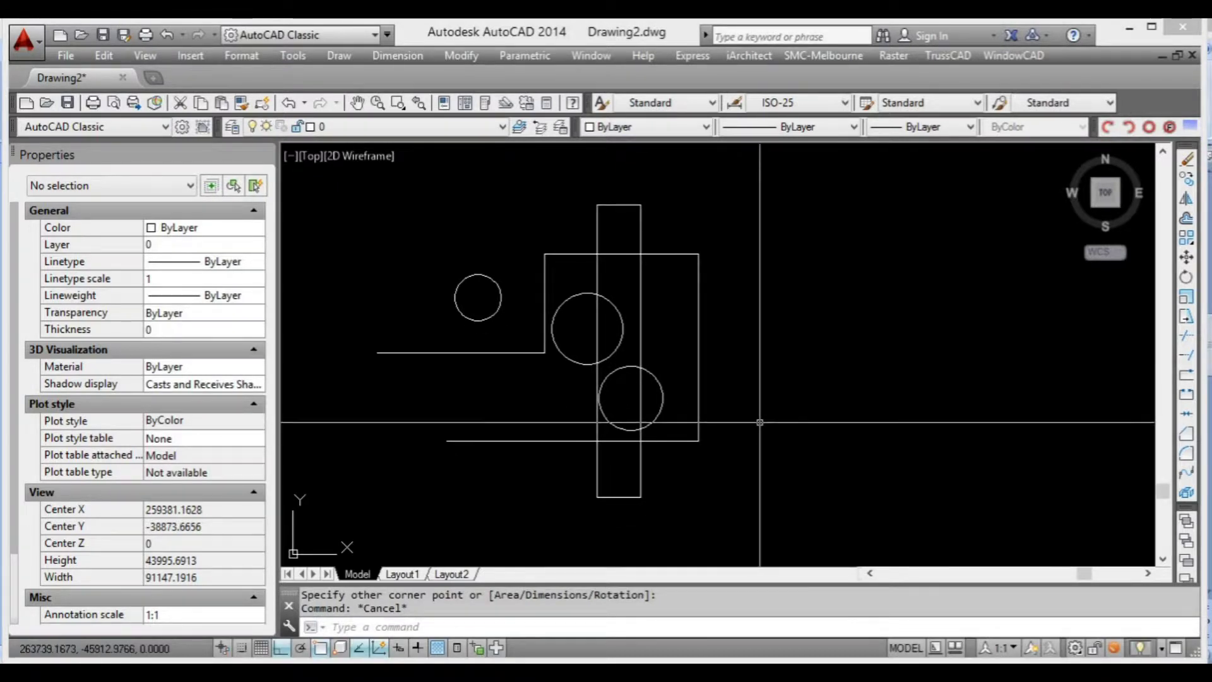
middle_click_drag(752, 417, 754, 424)
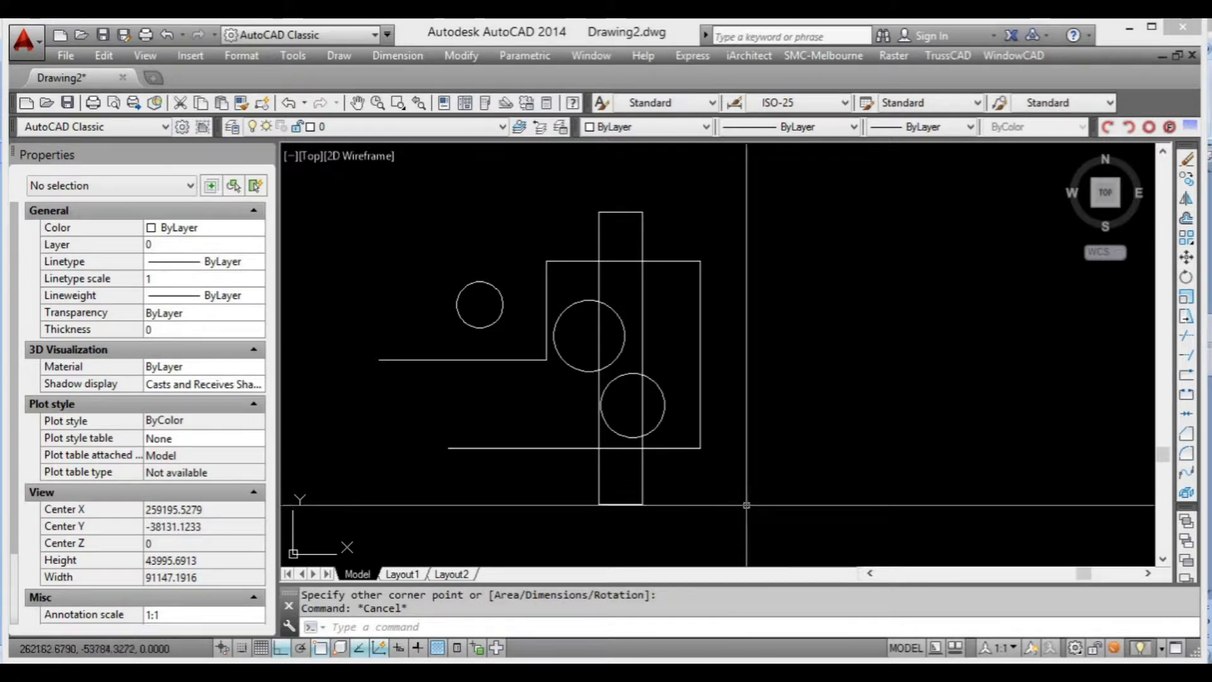
Step: Individually select the bottom, right, top and short vertical lines, the tall rectangle and both circles crossing it, and deselect the upper of those circles
left_click(694, 448)
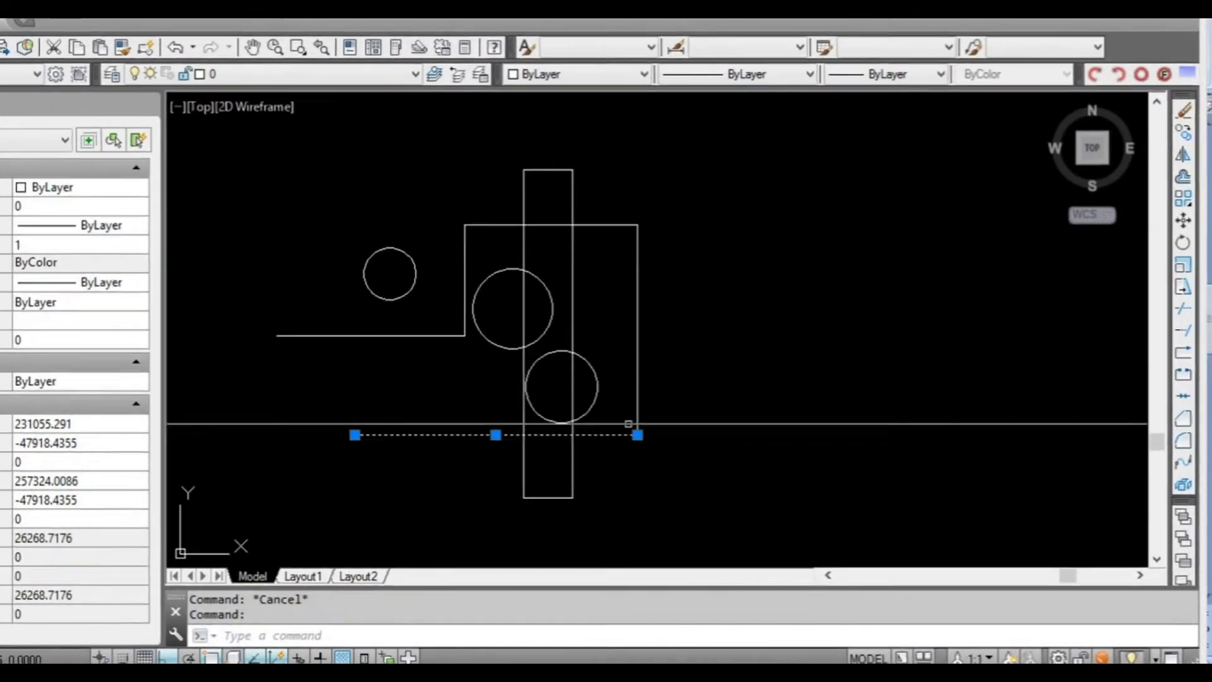
left_click(589, 329)
left_click(541, 198)
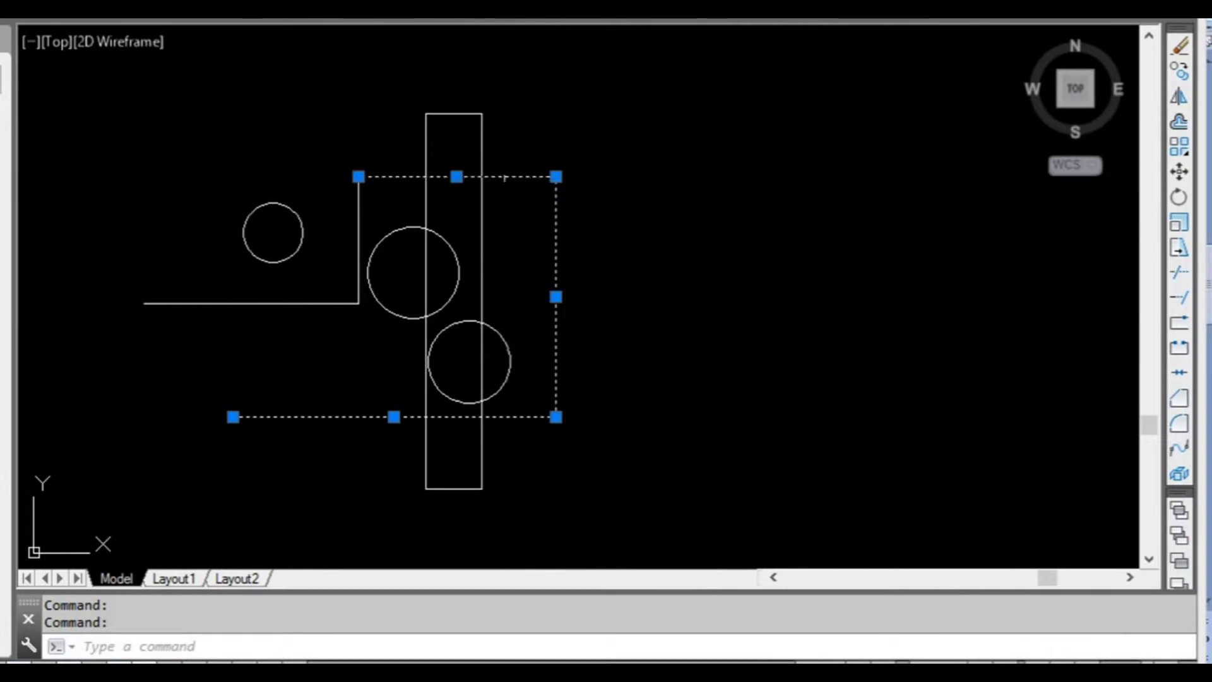
left_click(357, 201)
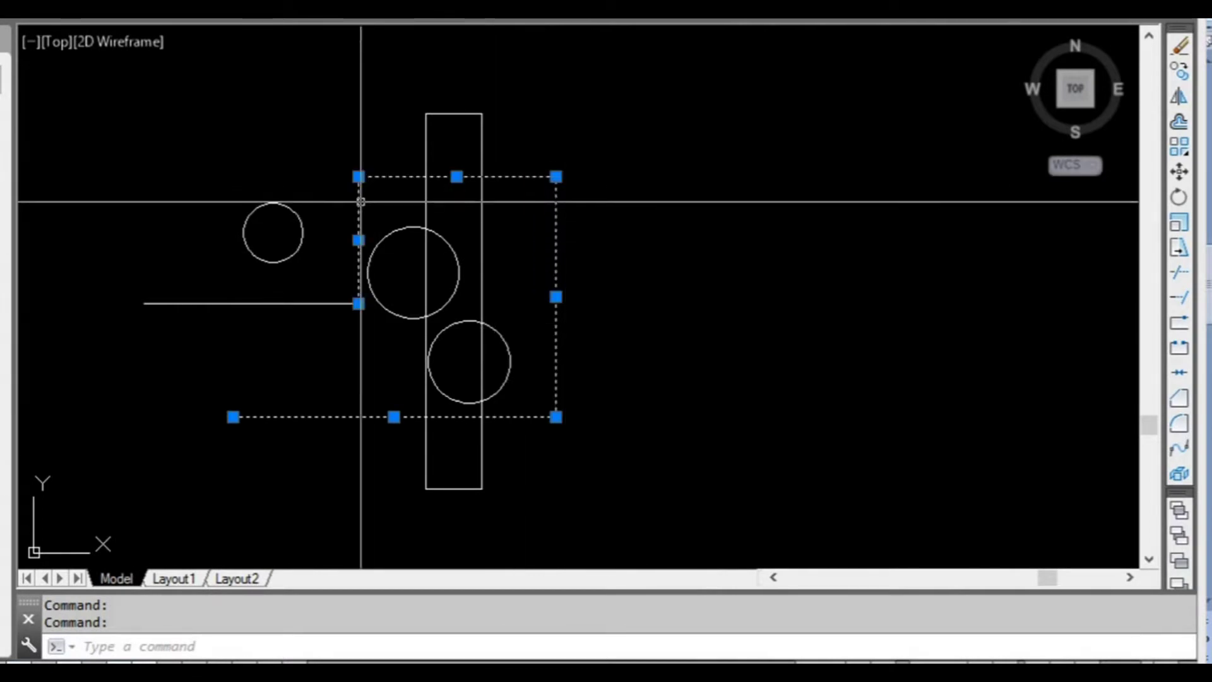
left_click(426, 198)
left_click(459, 273)
left_click(458, 319)
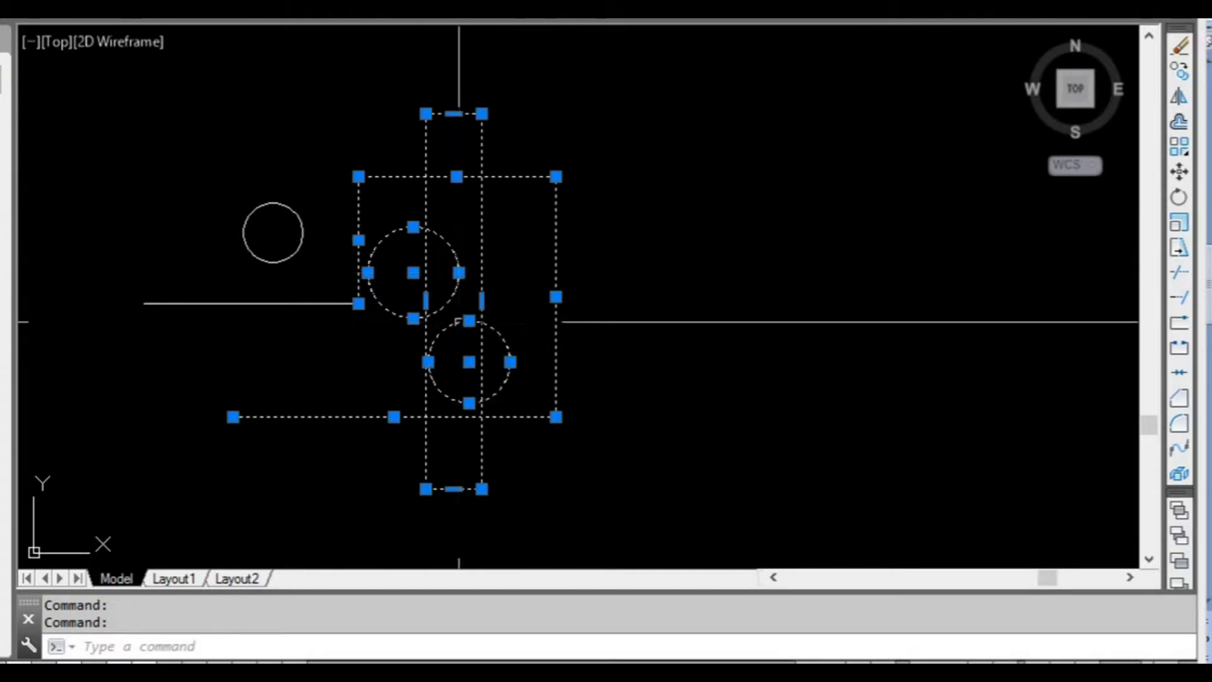
left_click(453, 296, "shift")
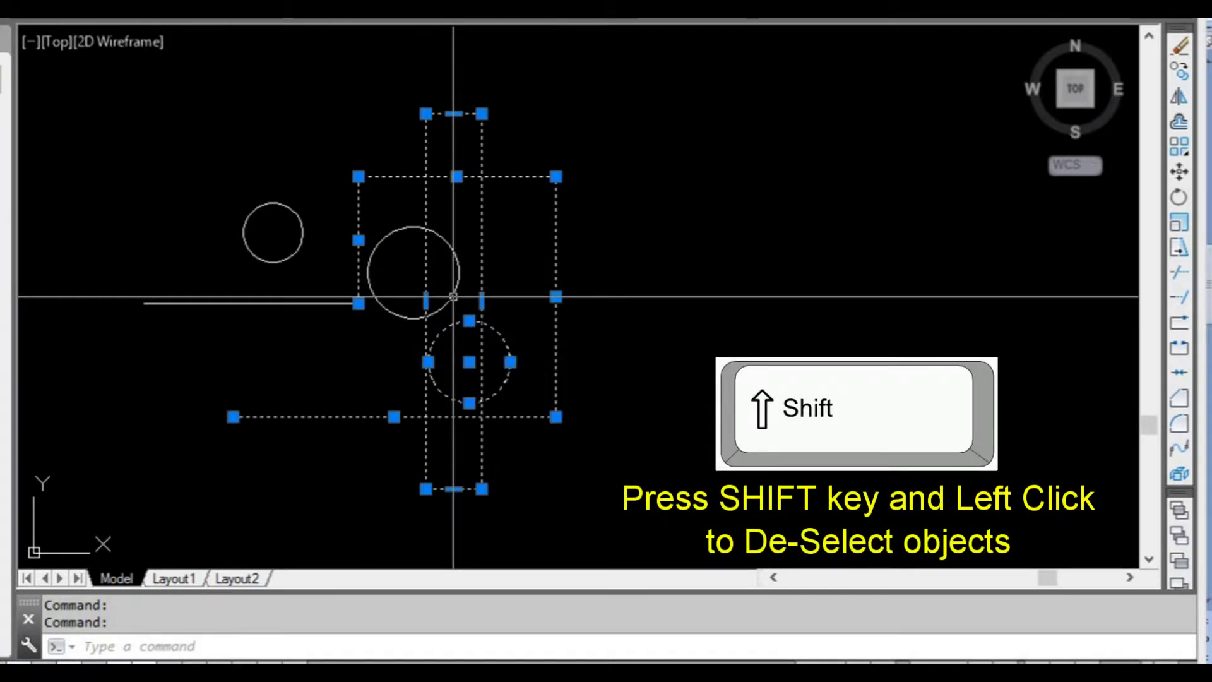
Step: Deselect the right vertical line and the tall rectangle, and clear the rest of the selection
left_click(555, 217, "shift")
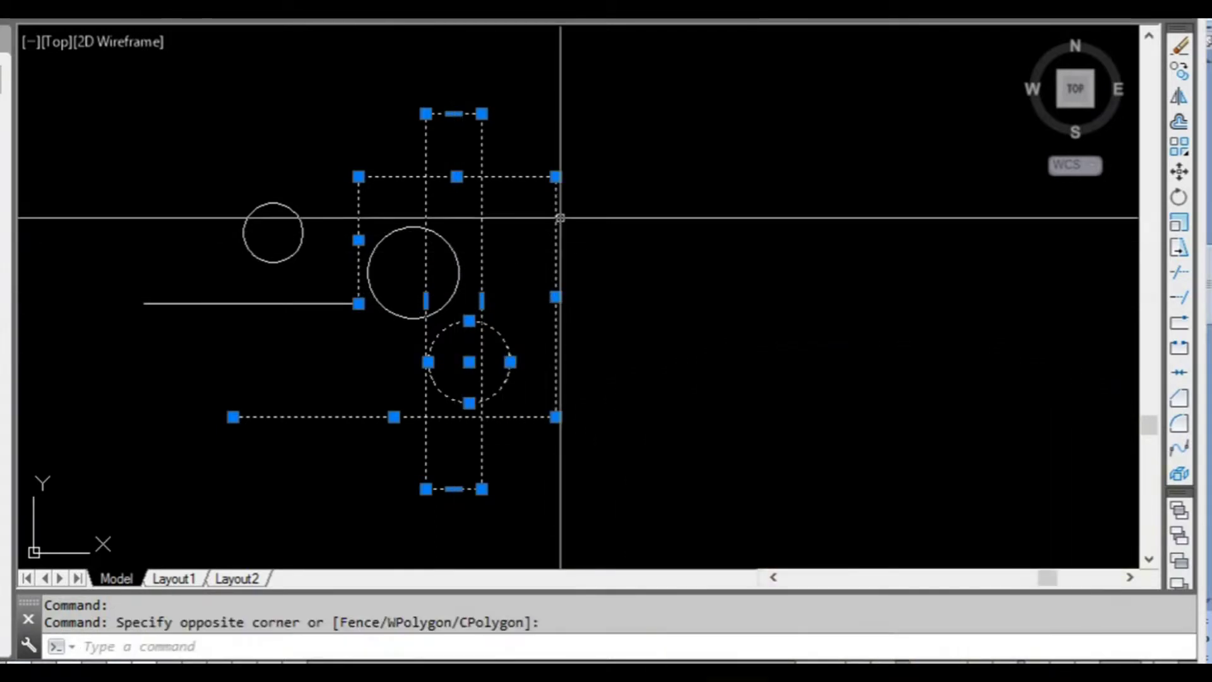
left_click(557, 217, "shift")
left_click(472, 142, "shift")
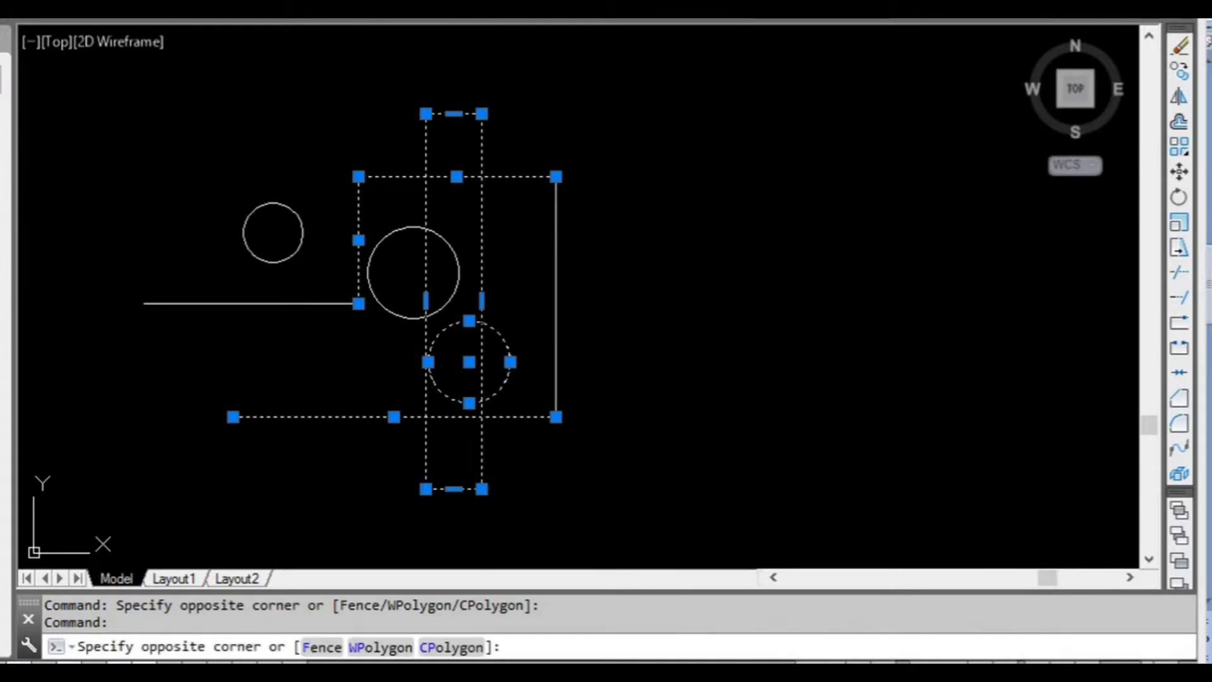
left_click(482, 137, "shift")
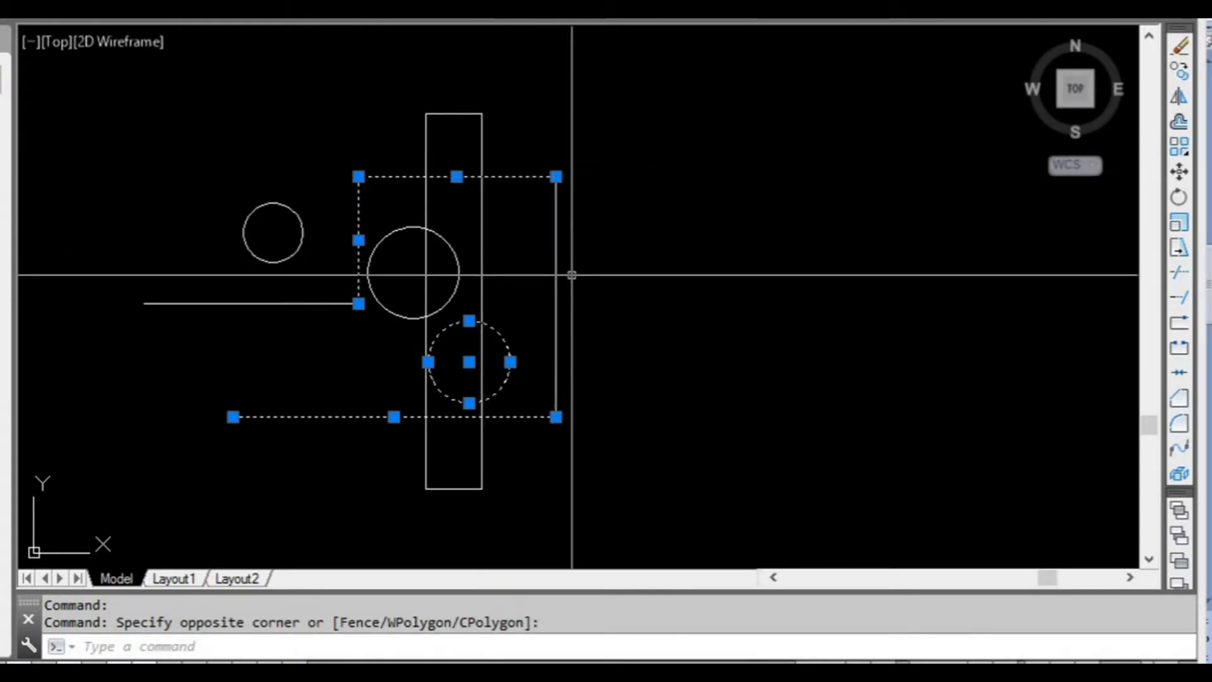
key("Escape")
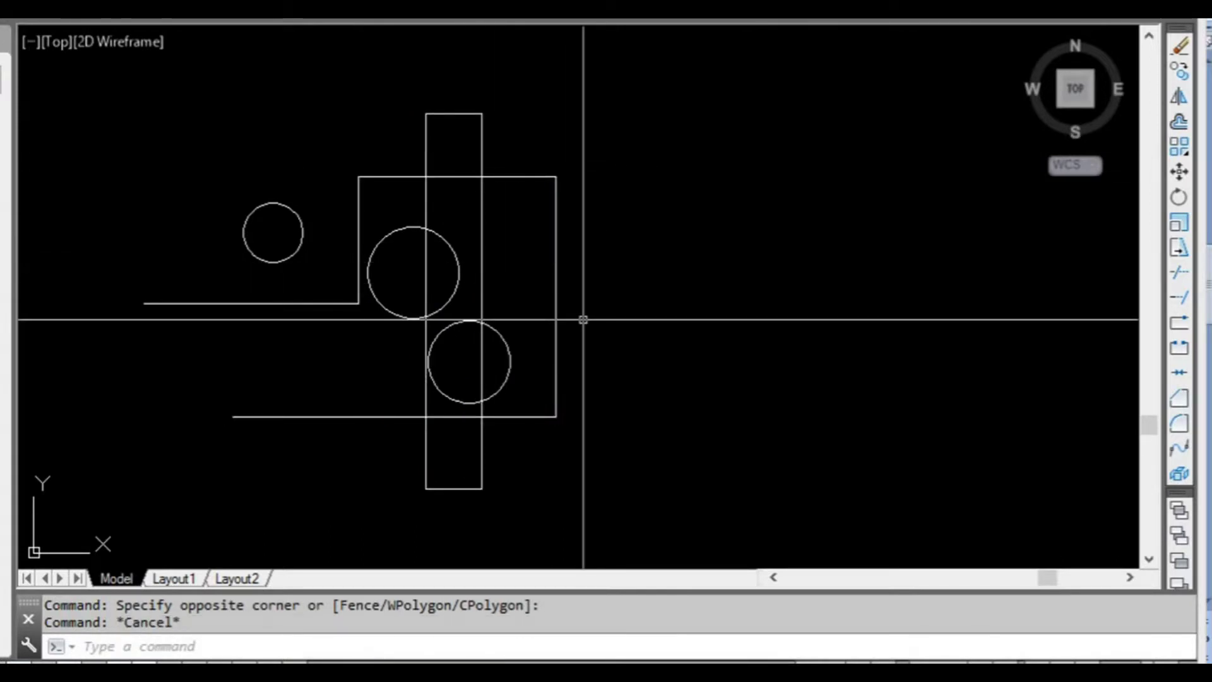
middle_click_drag(614, 392, 604, 373)
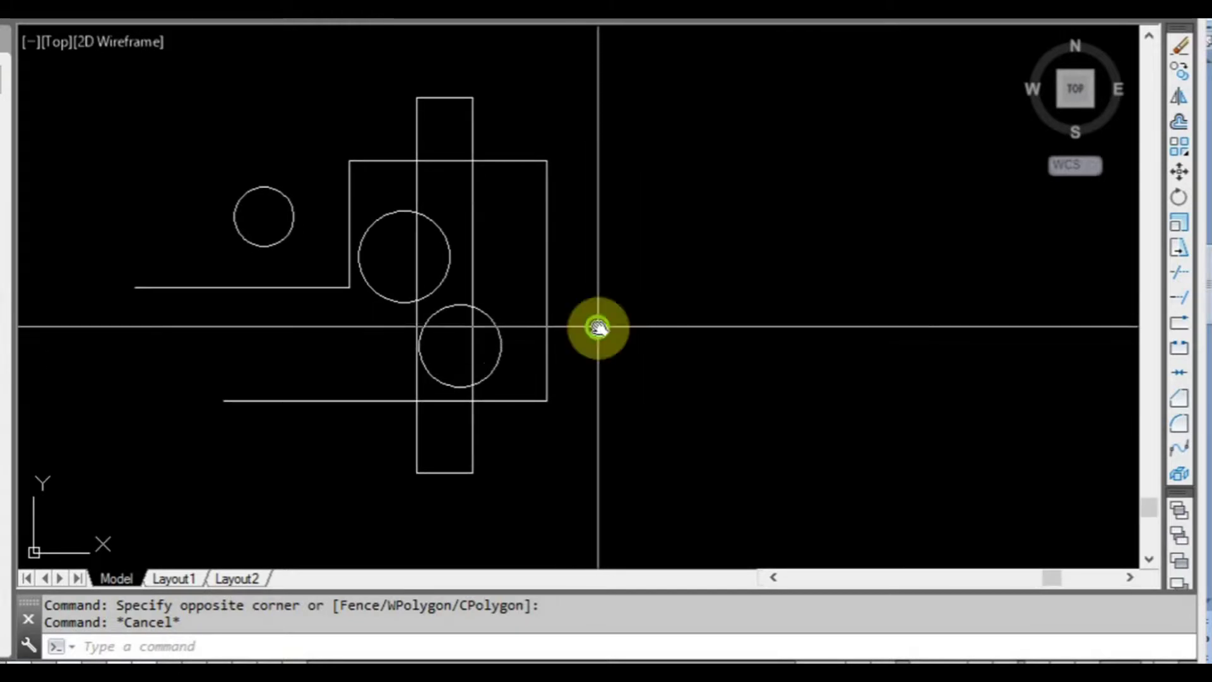
middle_click_drag(598, 327, 608, 346)
left_click(587, 255)
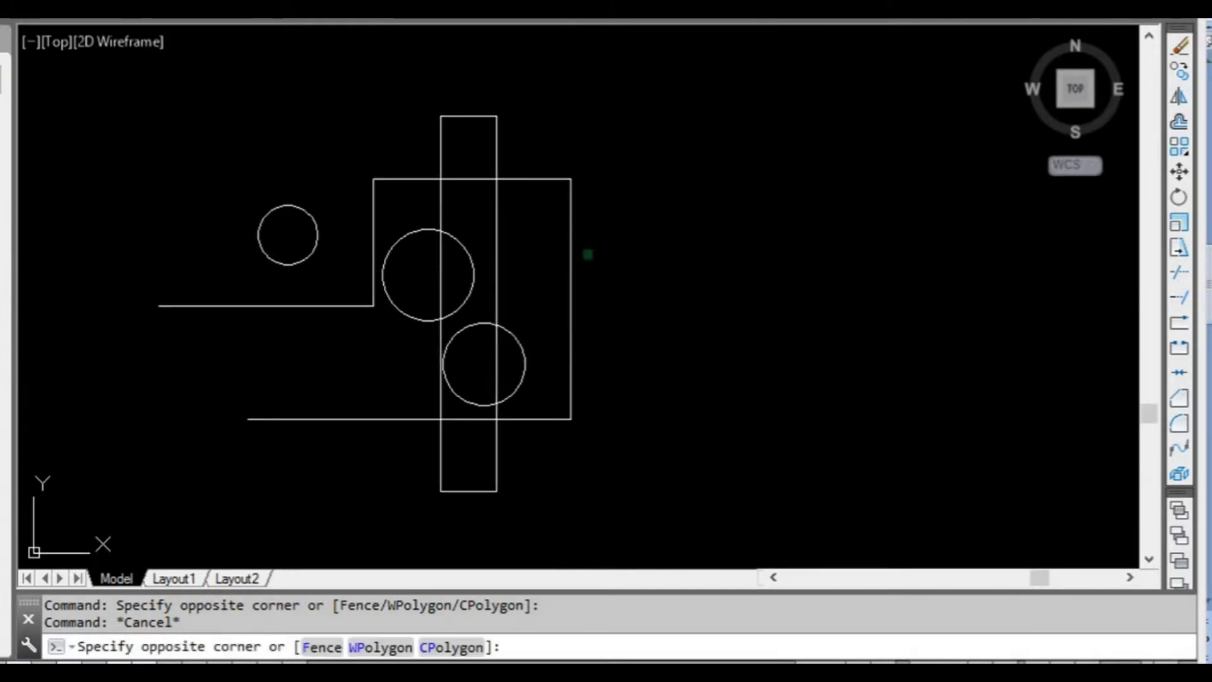
left_click(536, 179)
scroll(536, 180, "down", 1)
key("Escape")
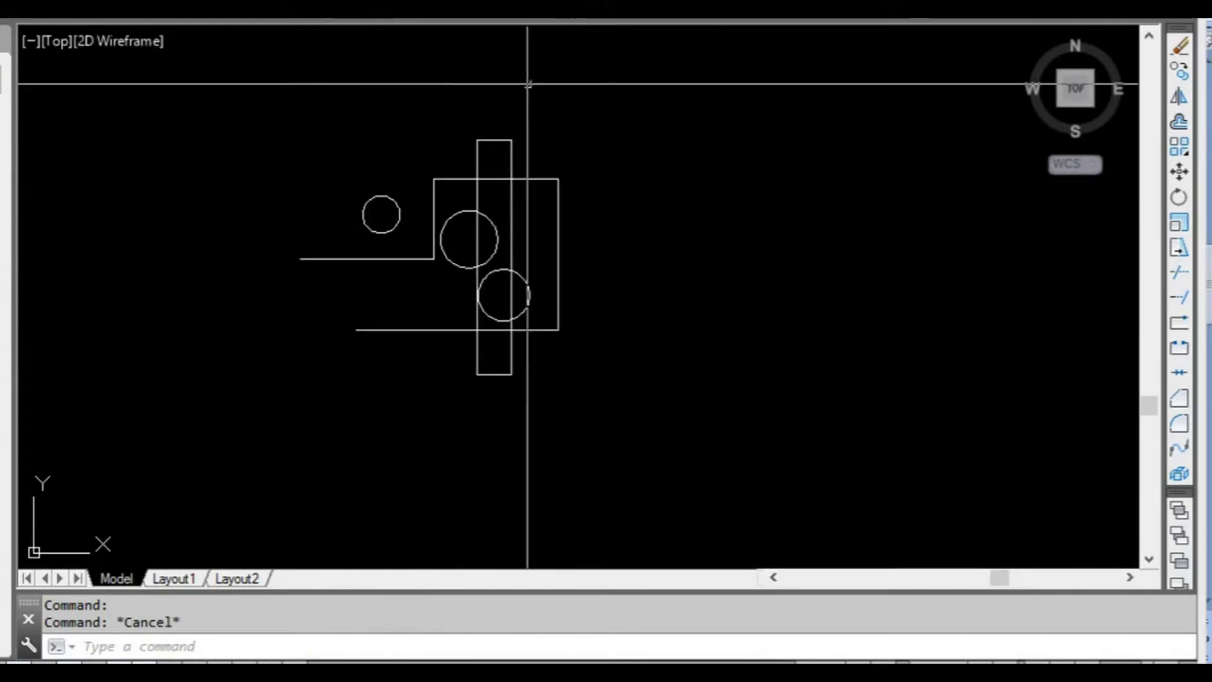
Step: Select everything except the small left circle with a crossing window, and deselect both circles that cross the tall rectangle
left_click(604, 367)
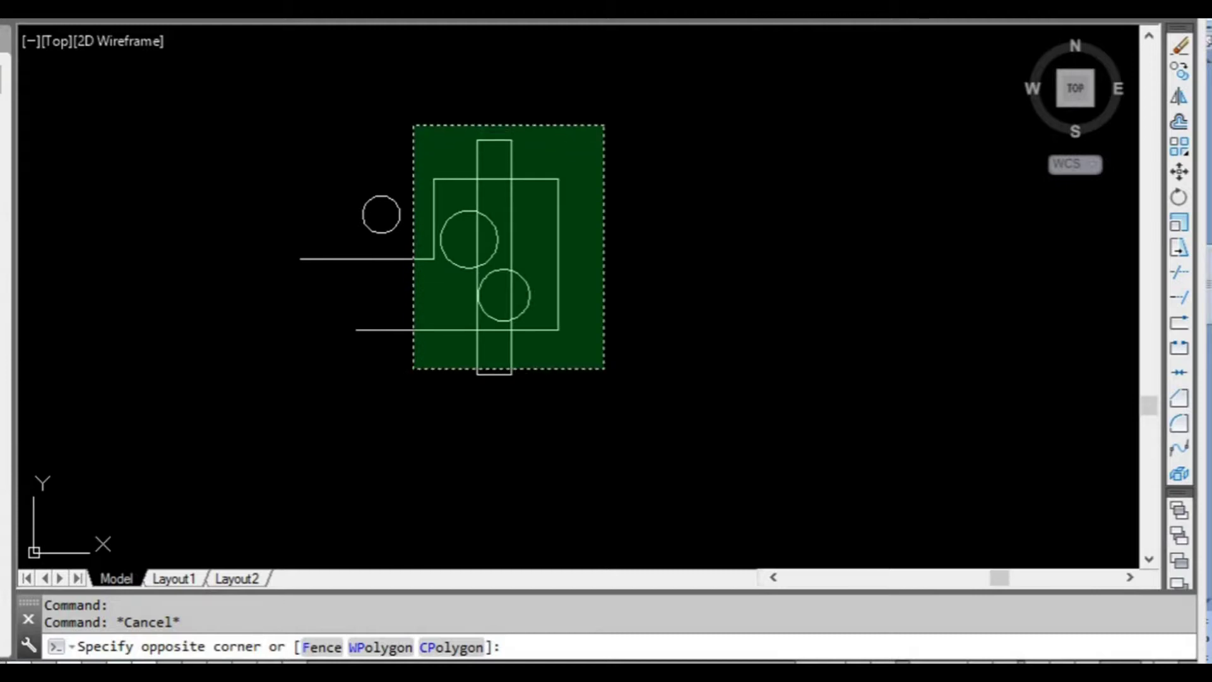
left_click(414, 125)
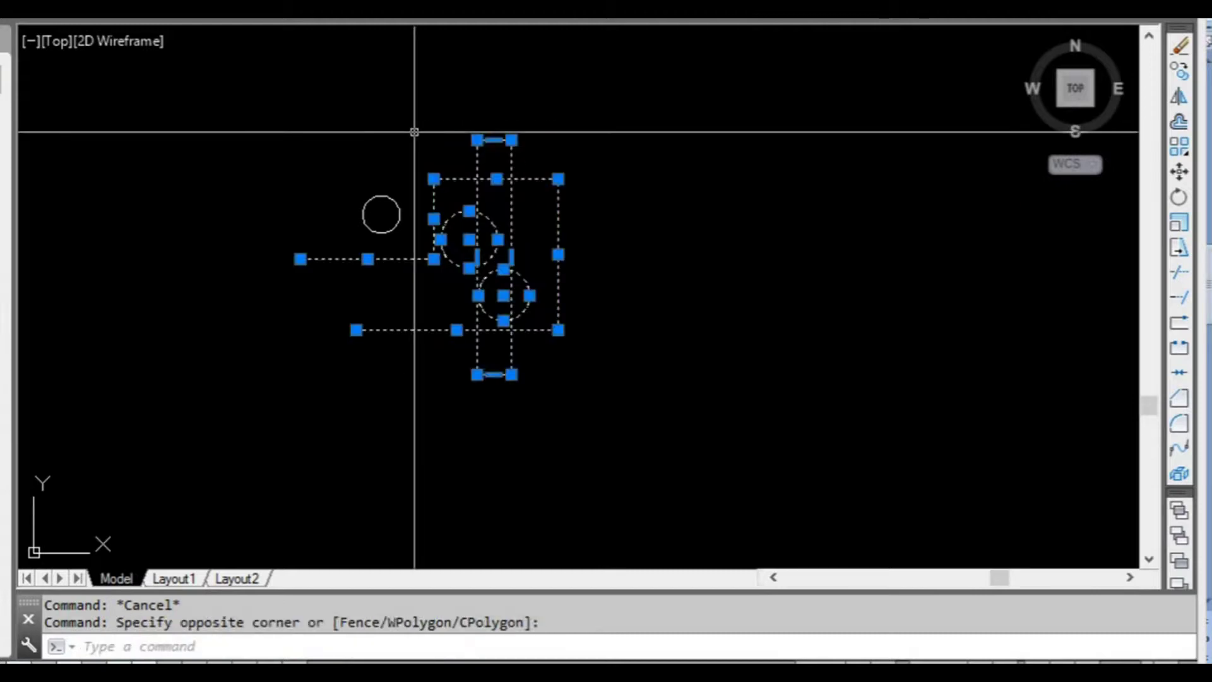
scroll(507, 242, "up", 4)
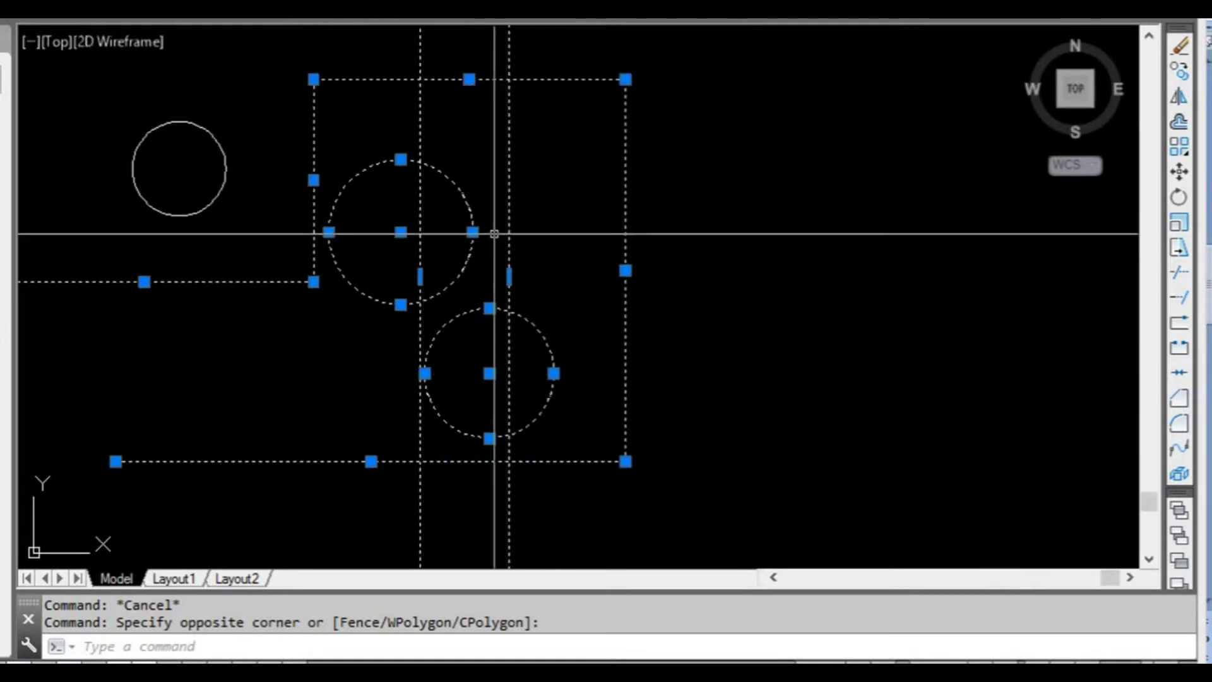
scroll(499, 234, "down", 3)
middle_click_drag(494, 226, 490, 233)
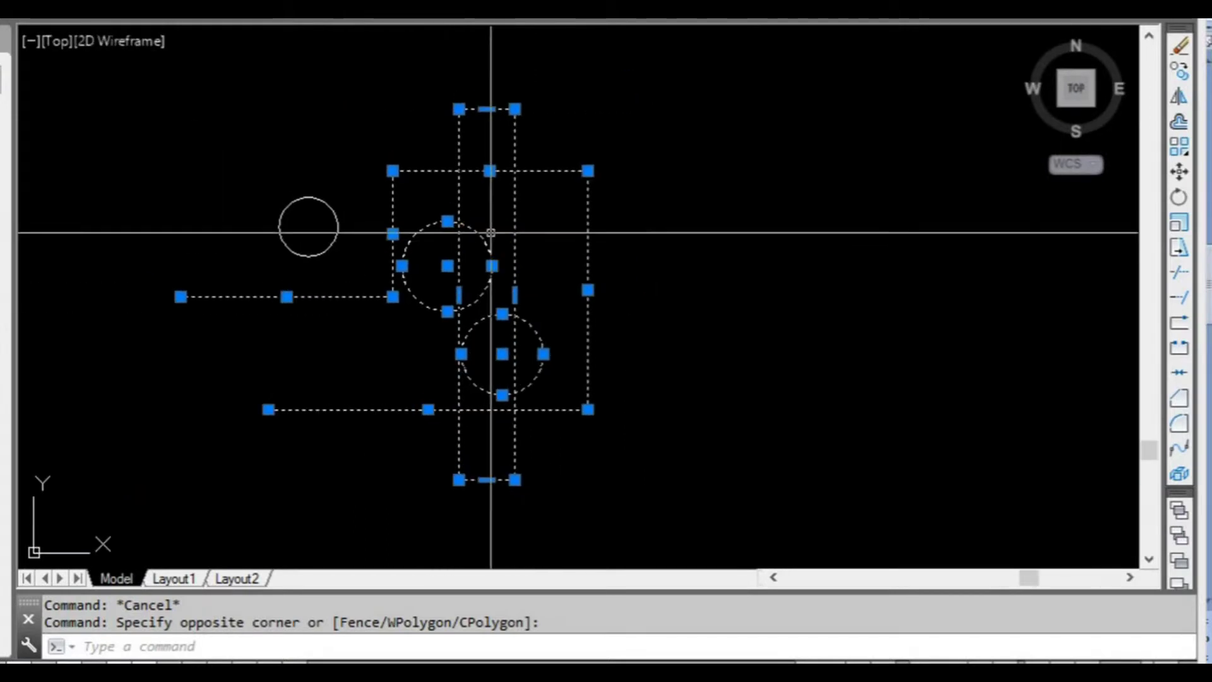
left_click(483, 235, "shift")
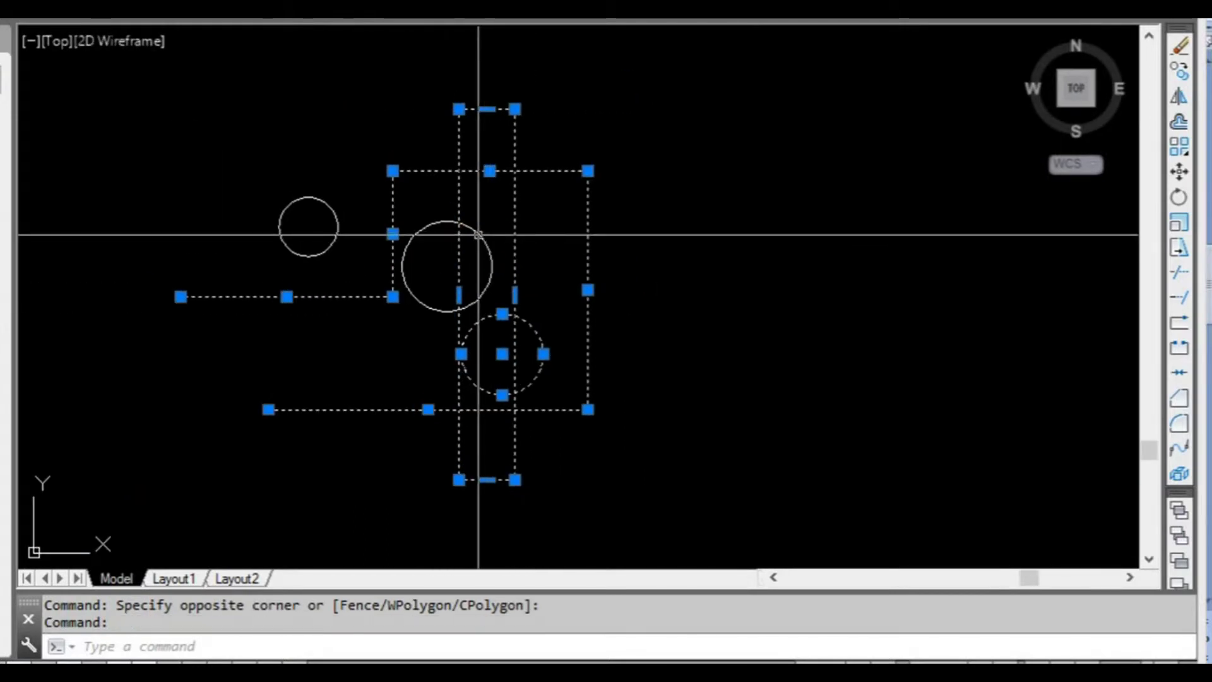
left_click(481, 318, "shift")
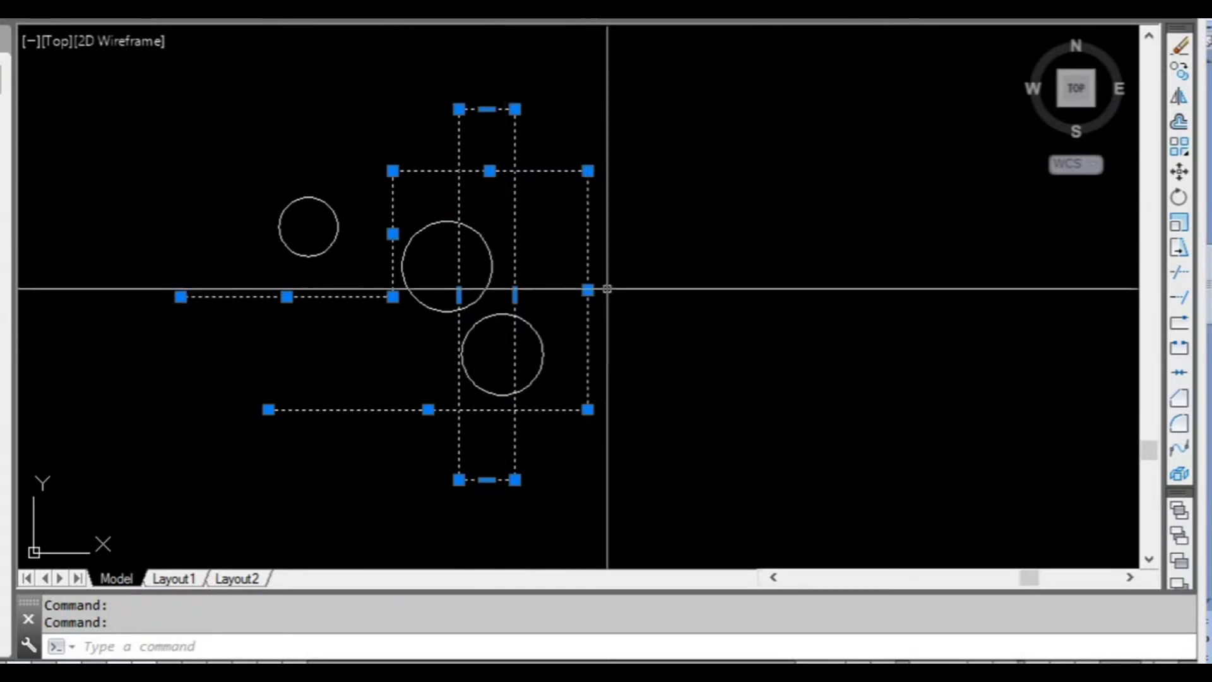
middle_click_drag(606, 287, 612, 297)
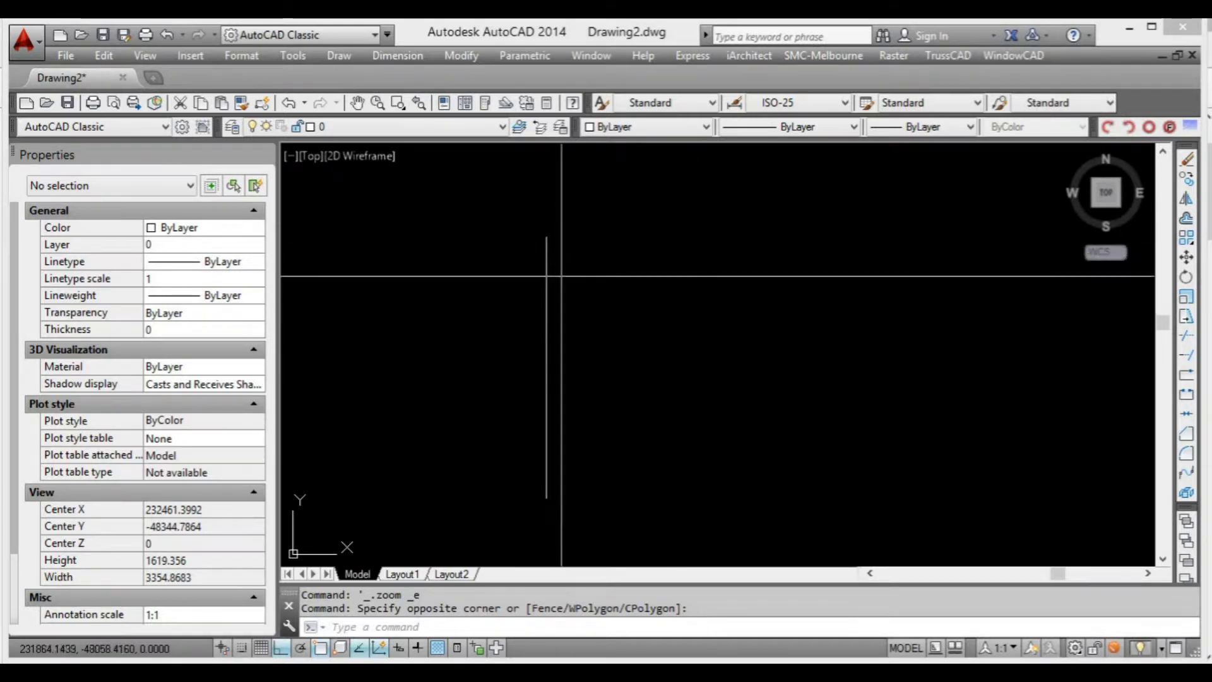
Step: Offset the vertical line 90 units to the right
mouse_move(663, 419)
middle_mouse_down()
mouse_move(592, 436)
mouse_move(585, 418)
middle_mouse_up()
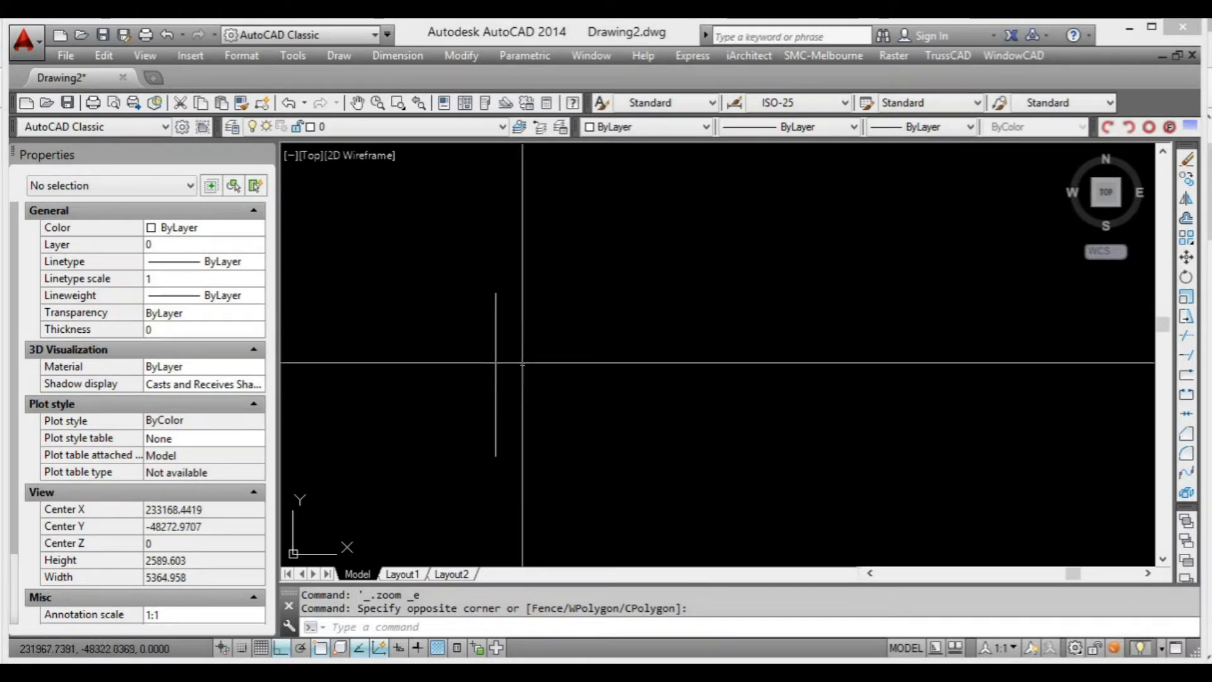
scroll(530, 370, "up", 2)
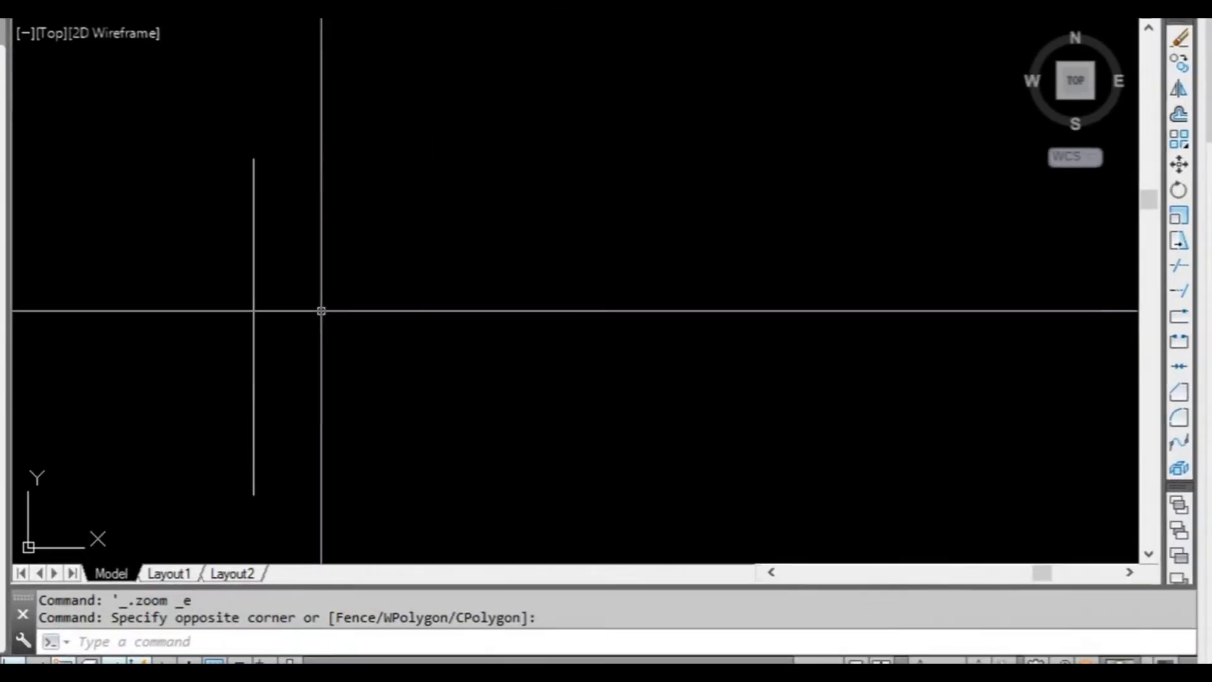
scroll(336, 333, "down", 2)
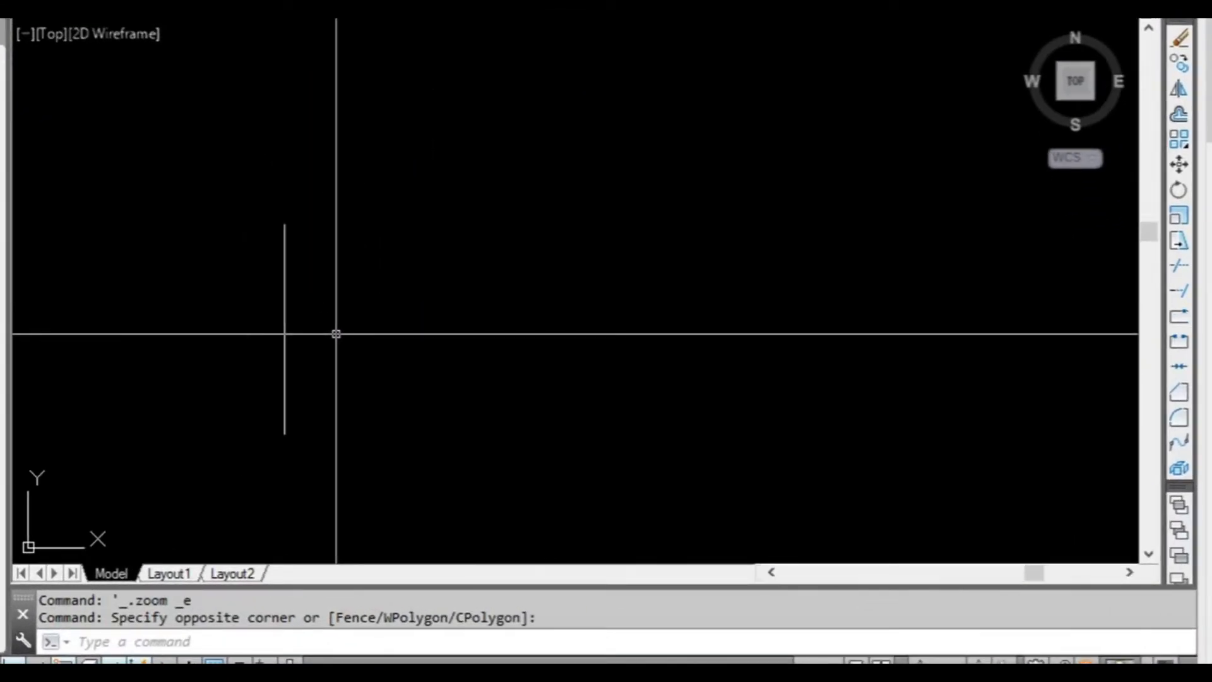
type("o")
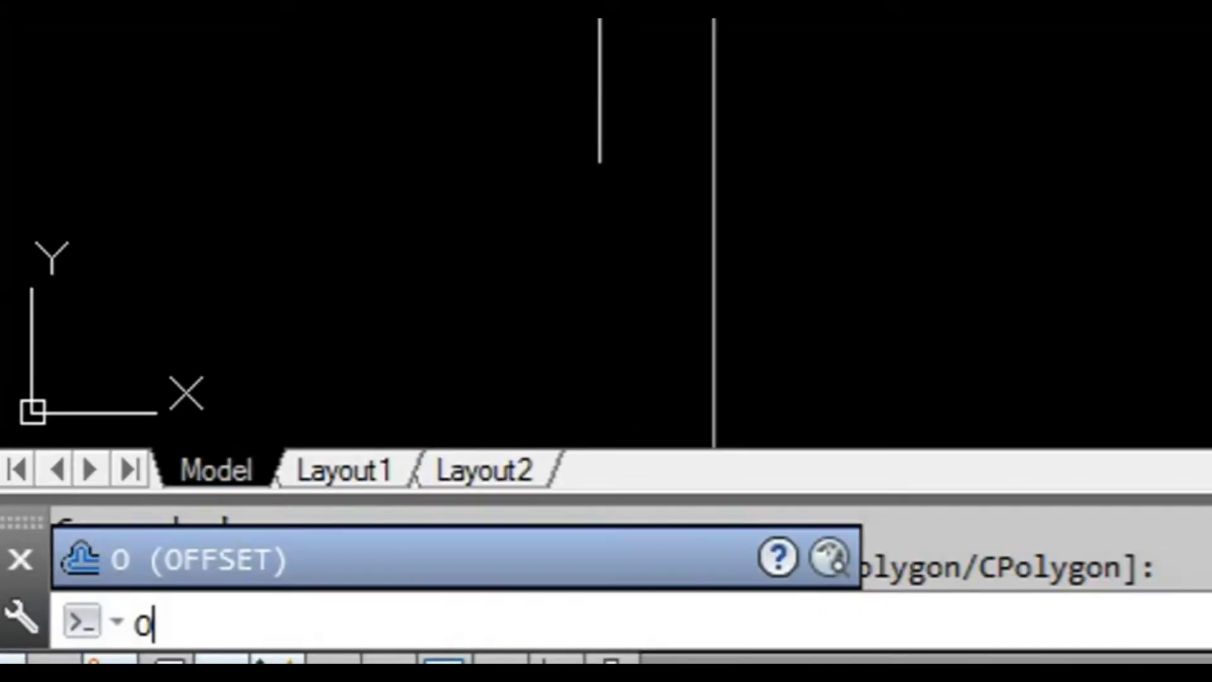
key("Return")
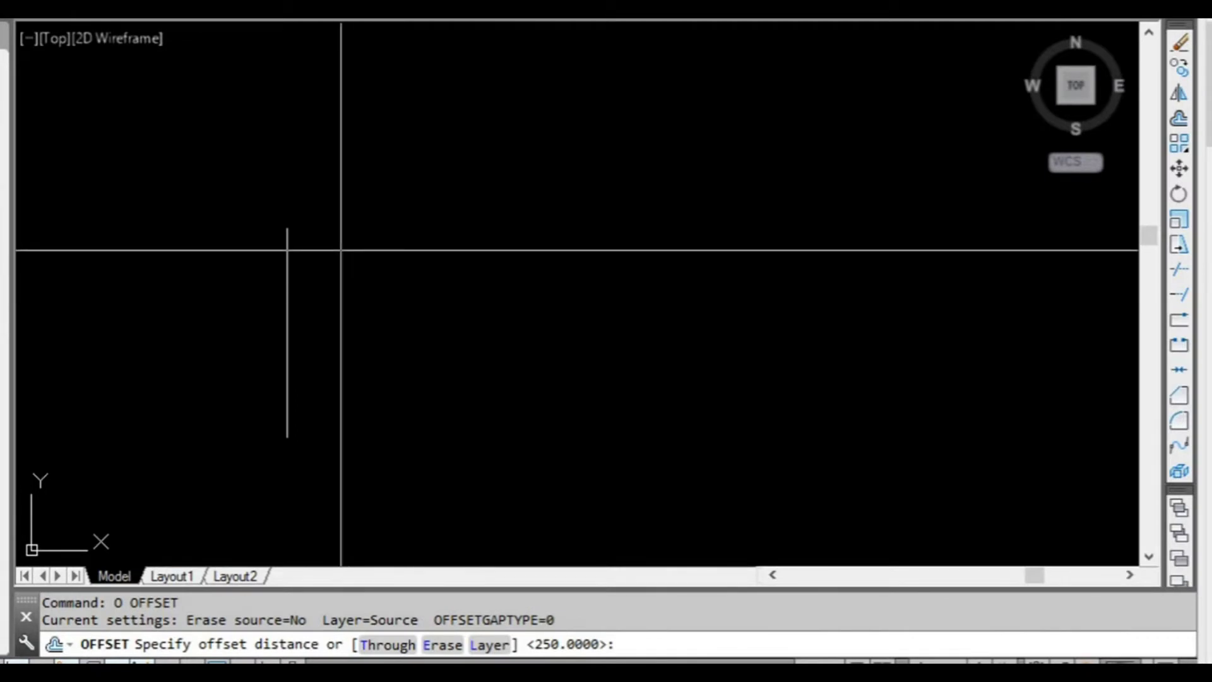
scroll(330, 274, "up", 2)
middle_click_drag(330, 280, 317, 263)
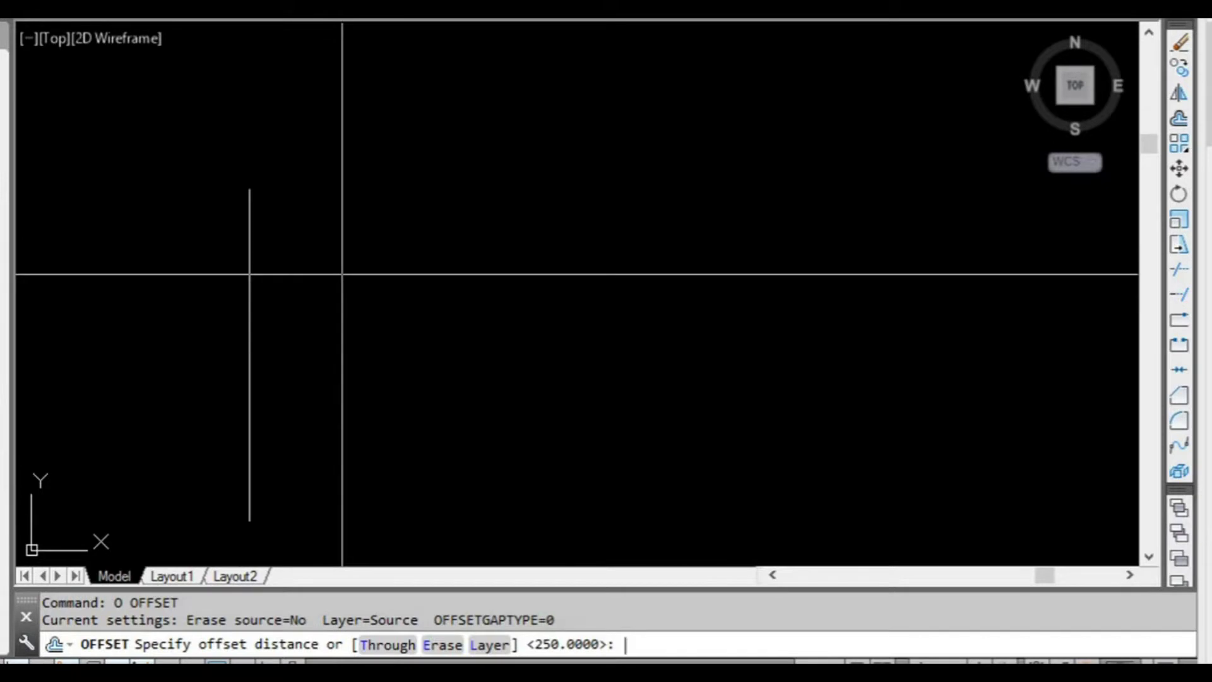
type("0")
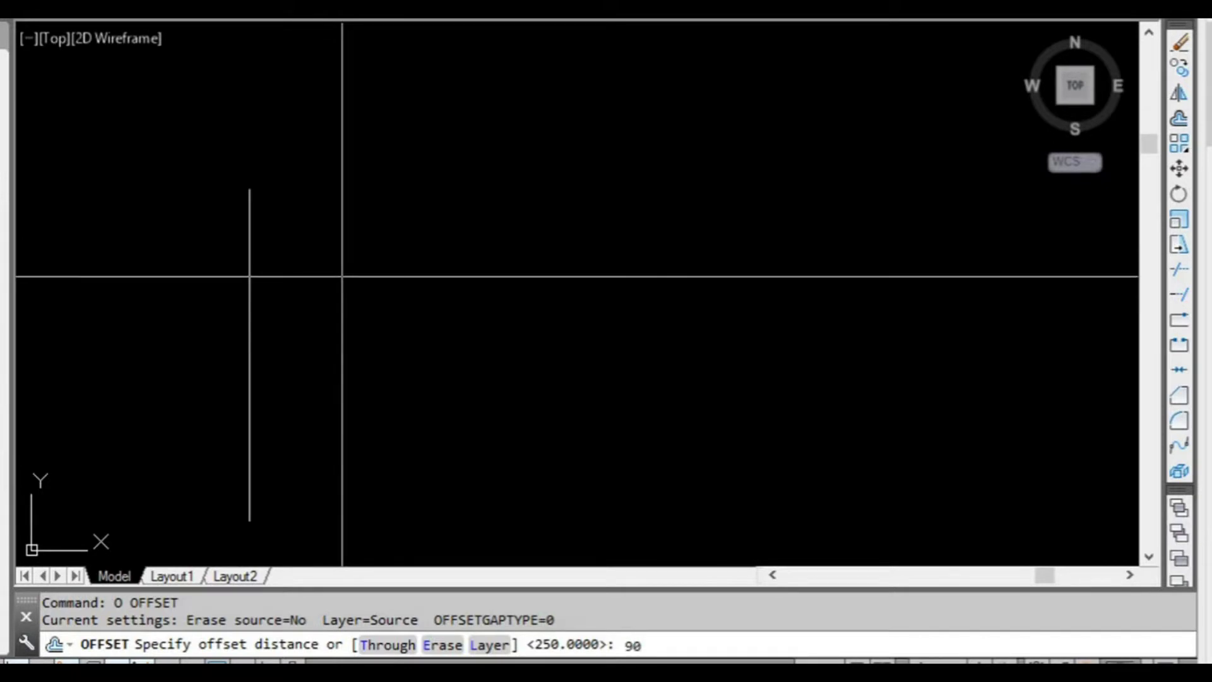
key("Return")
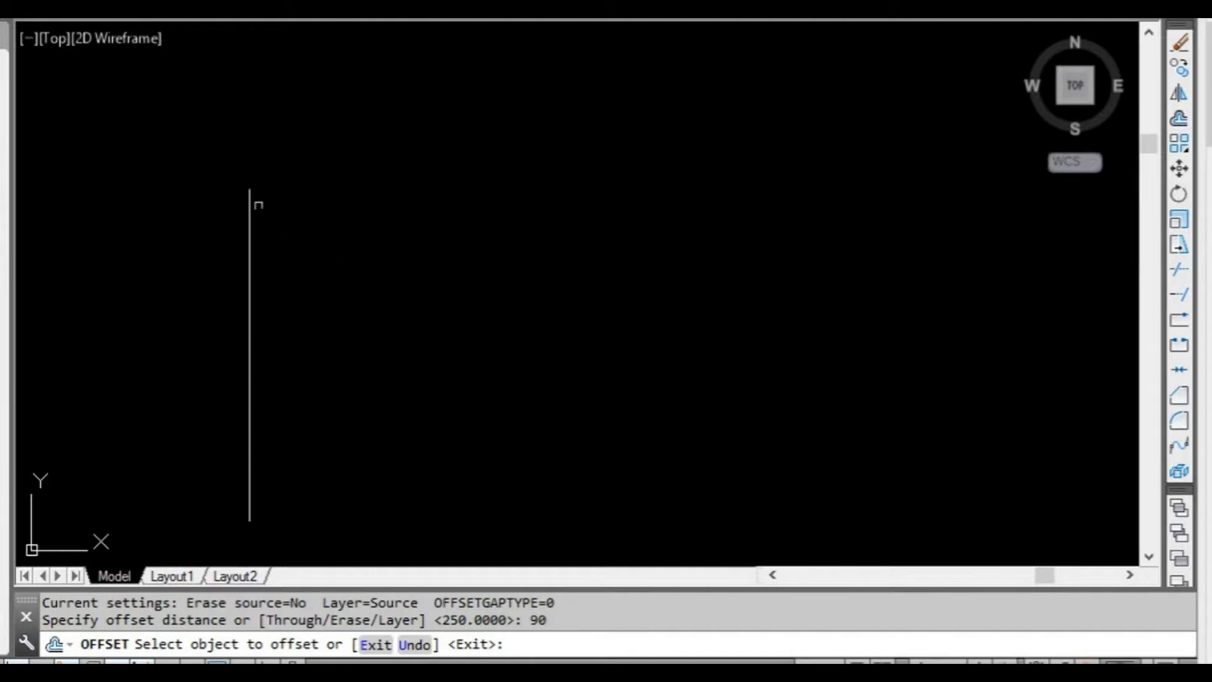
left_click(250, 205)
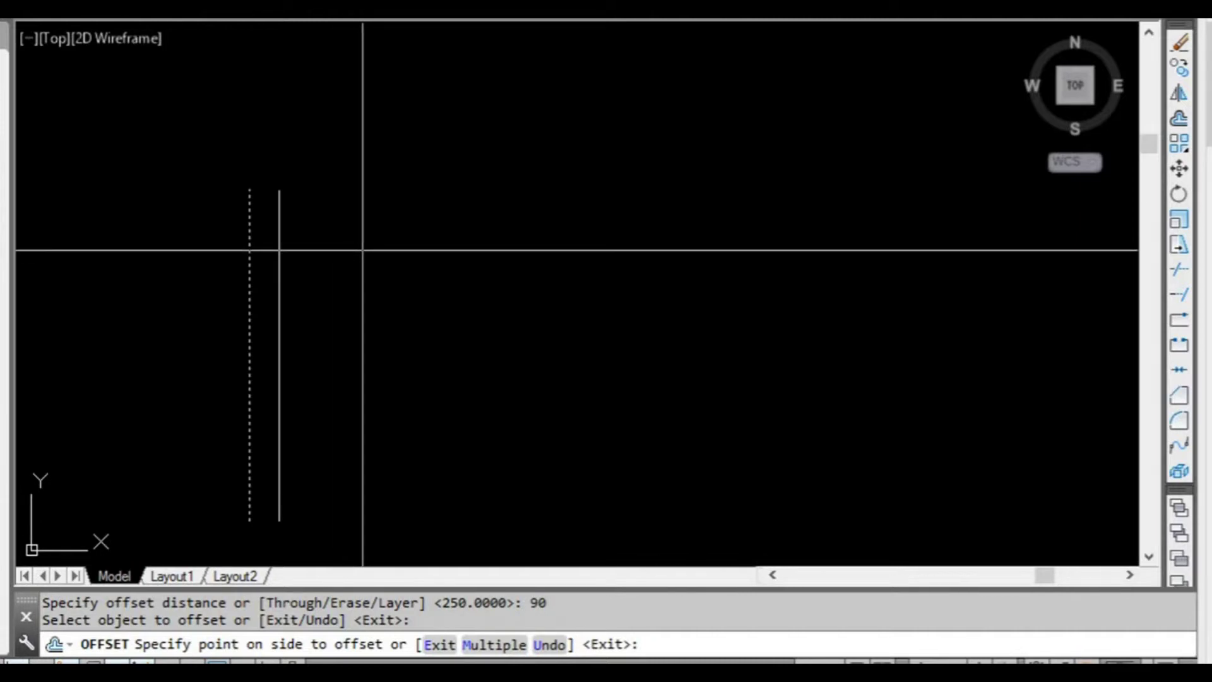
left_click(363, 250)
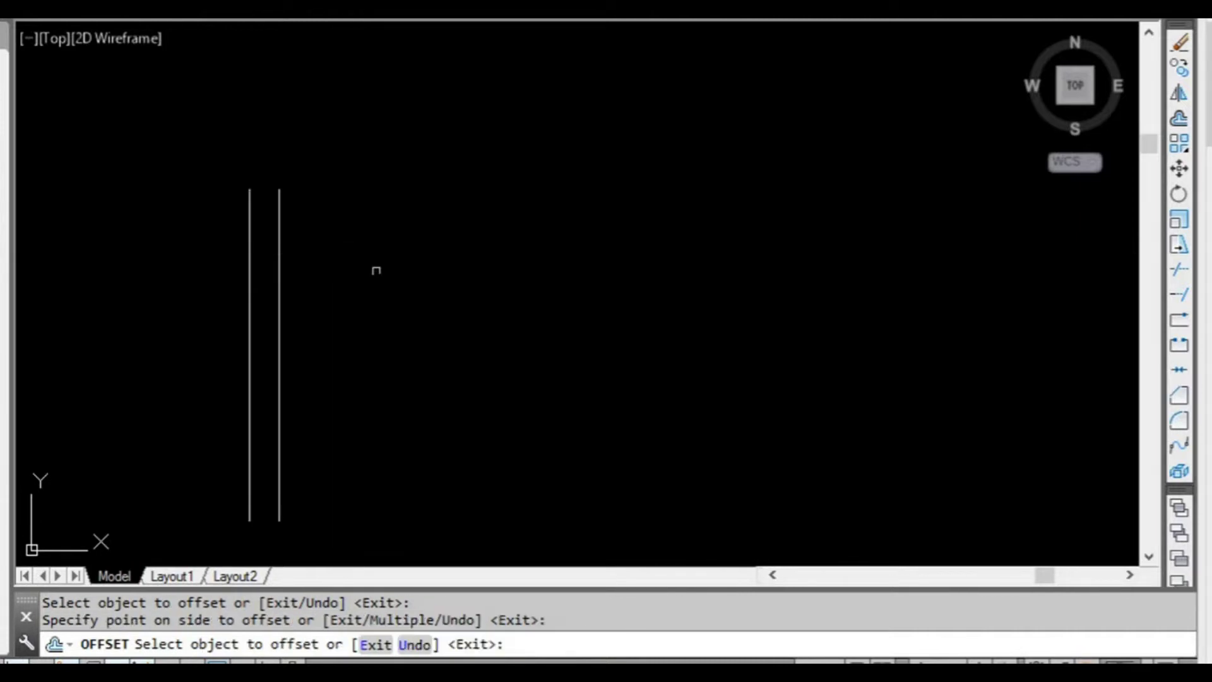
Step: Offset the newest line to the right twice more at the same distance, making four parallel lines, and end the command
scroll(386, 294, "down", 2)
middle_click_drag(393, 303, 307, 293)
left_click(243, 270)
left_click(277, 271)
left_click(262, 261)
left_click(313, 264)
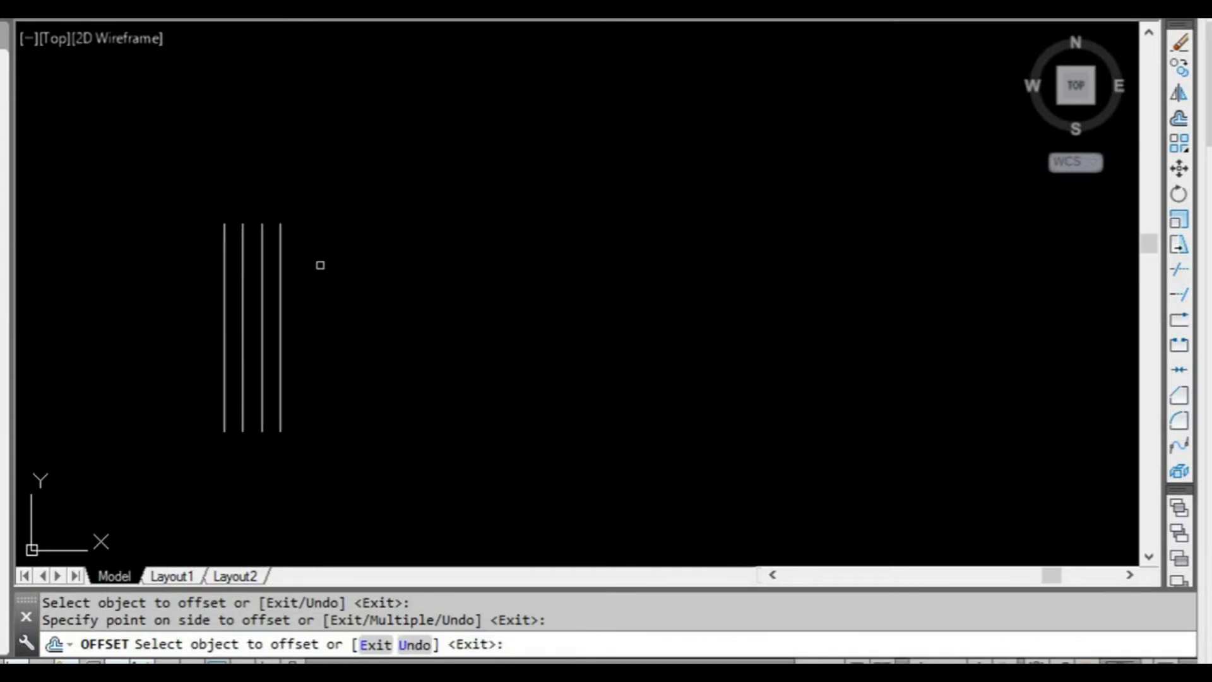
key("Escape")
Step: Select the two rightmost parallel lines with a crossing window and erase them
scroll(307, 270, "up", 2)
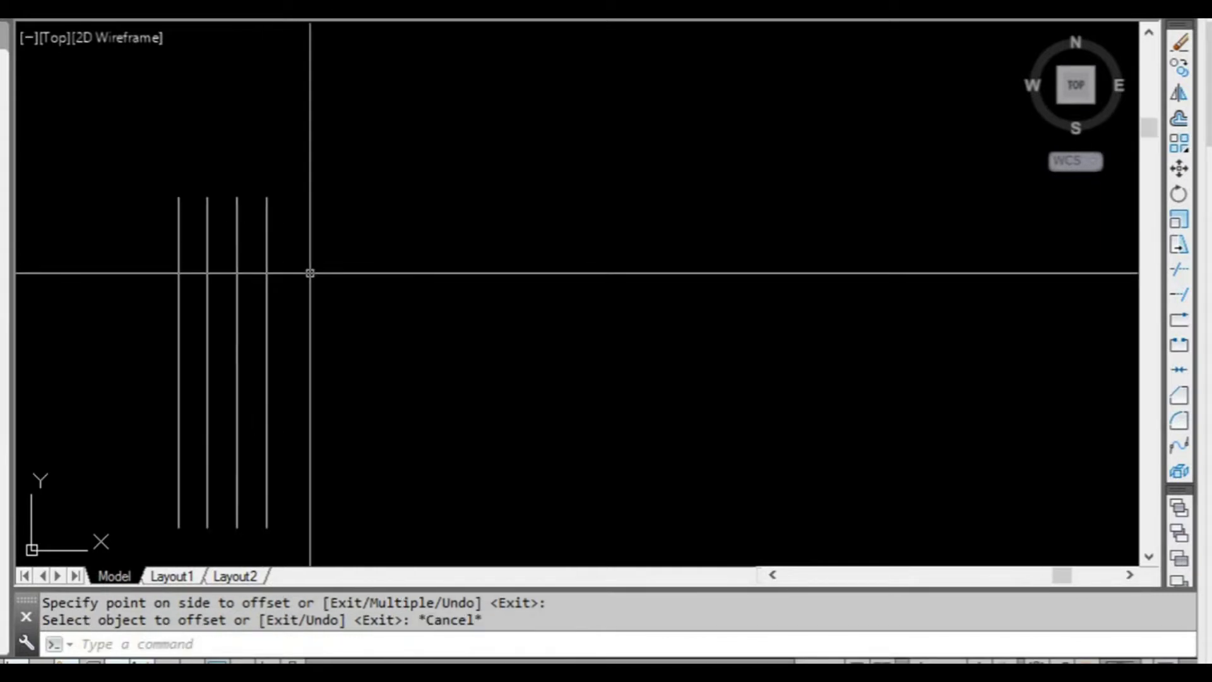
left_click(324, 273)
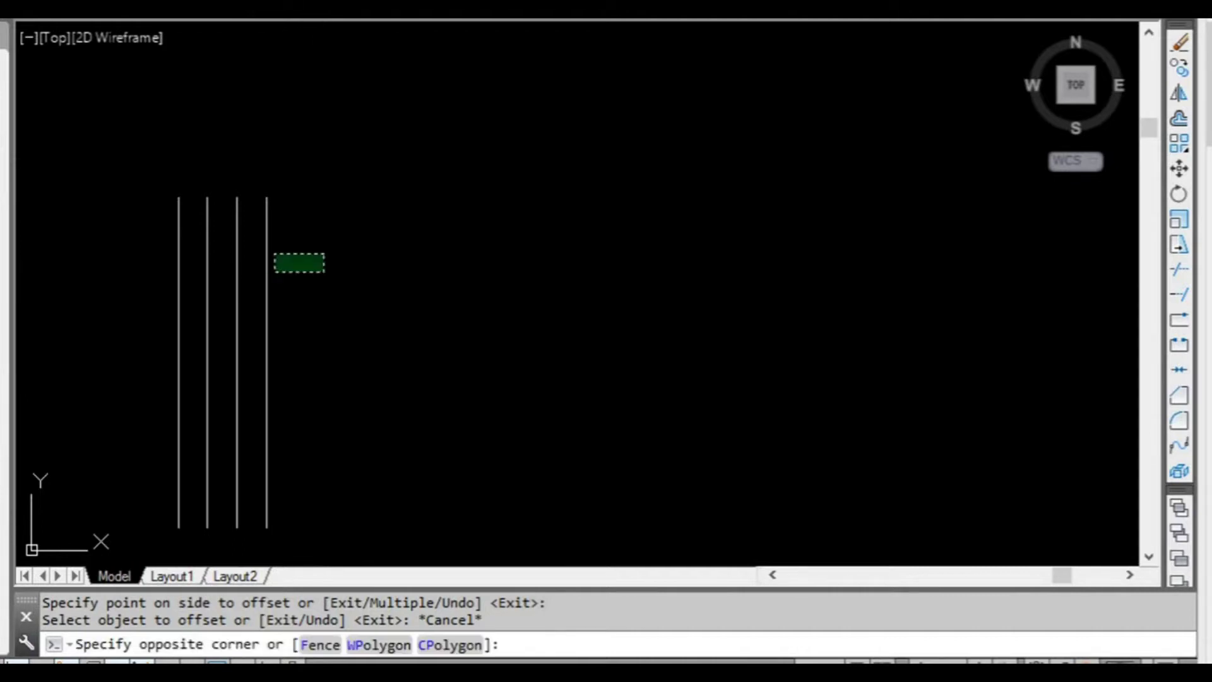
left_click(230, 236)
type("e")
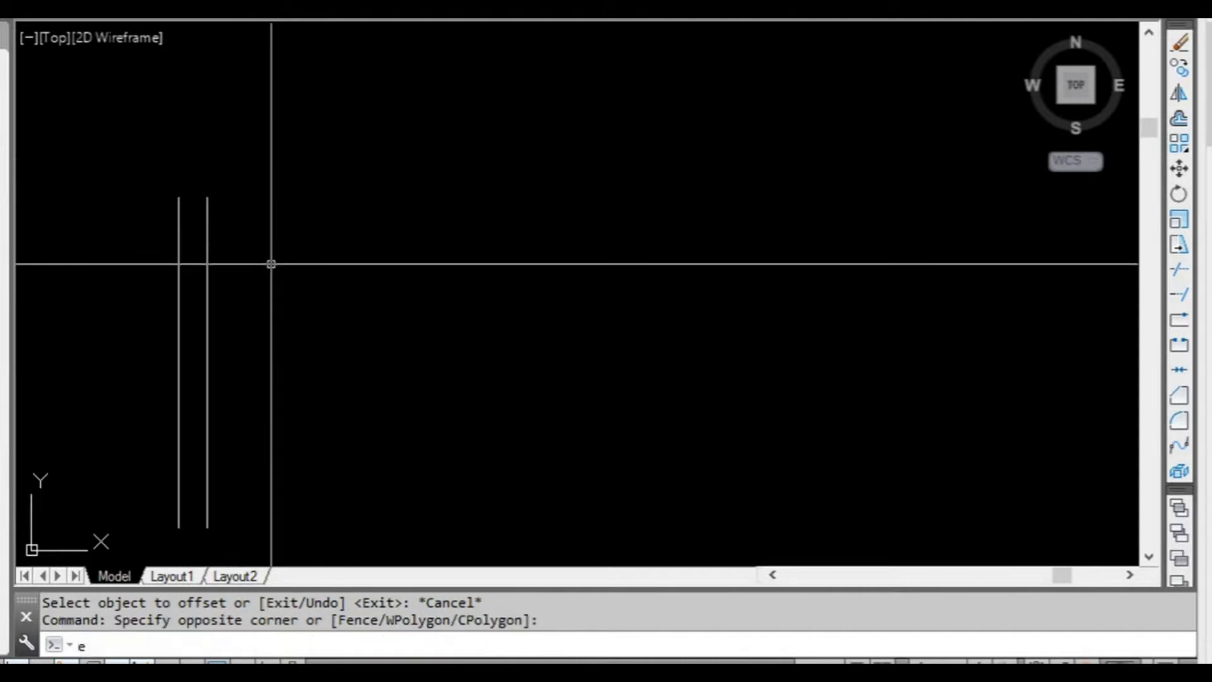
key("Return")
middle_click_drag(251, 270, 284, 271)
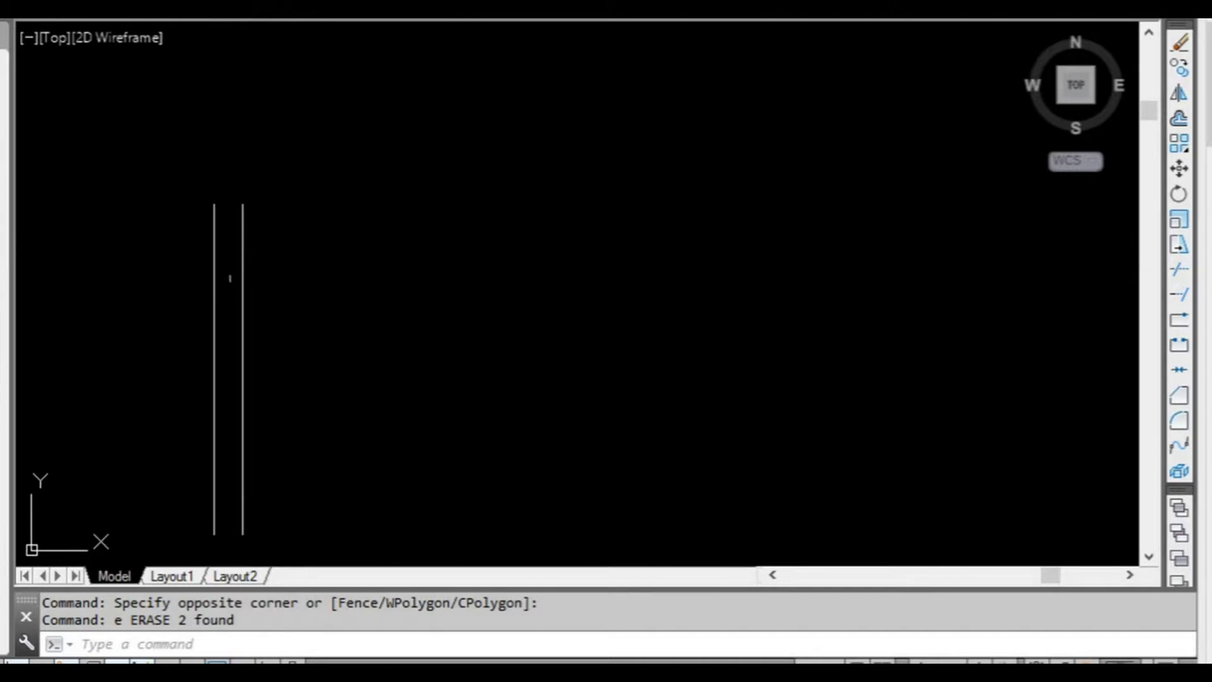
Step: Draw a horizontal line above the two vertical lines, starting in line with the right one and running to the right
scroll(279, 253, "down", 2)
middle_click_drag(279, 253, 255, 271)
scroll(230, 228, "up", 2)
middle_click_drag(246, 211, 238, 247)
scroll(248, 282, "down", 1)
middle_click_drag(267, 294, 225, 252)
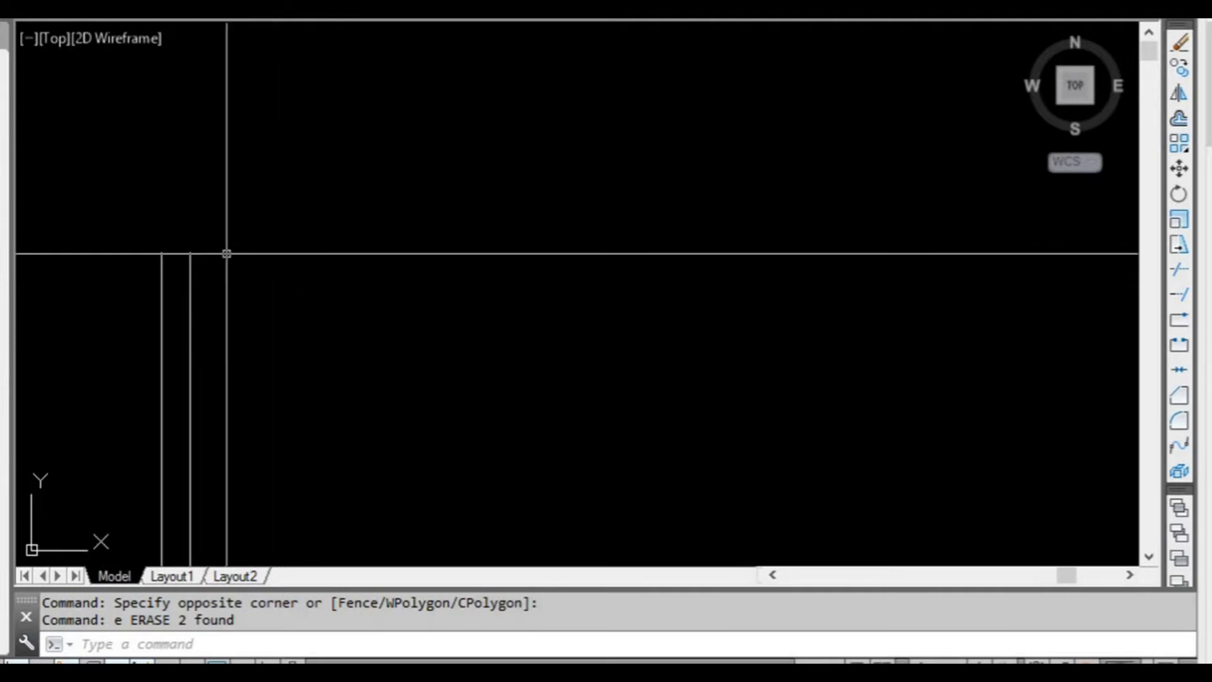
type("l")
key("Return")
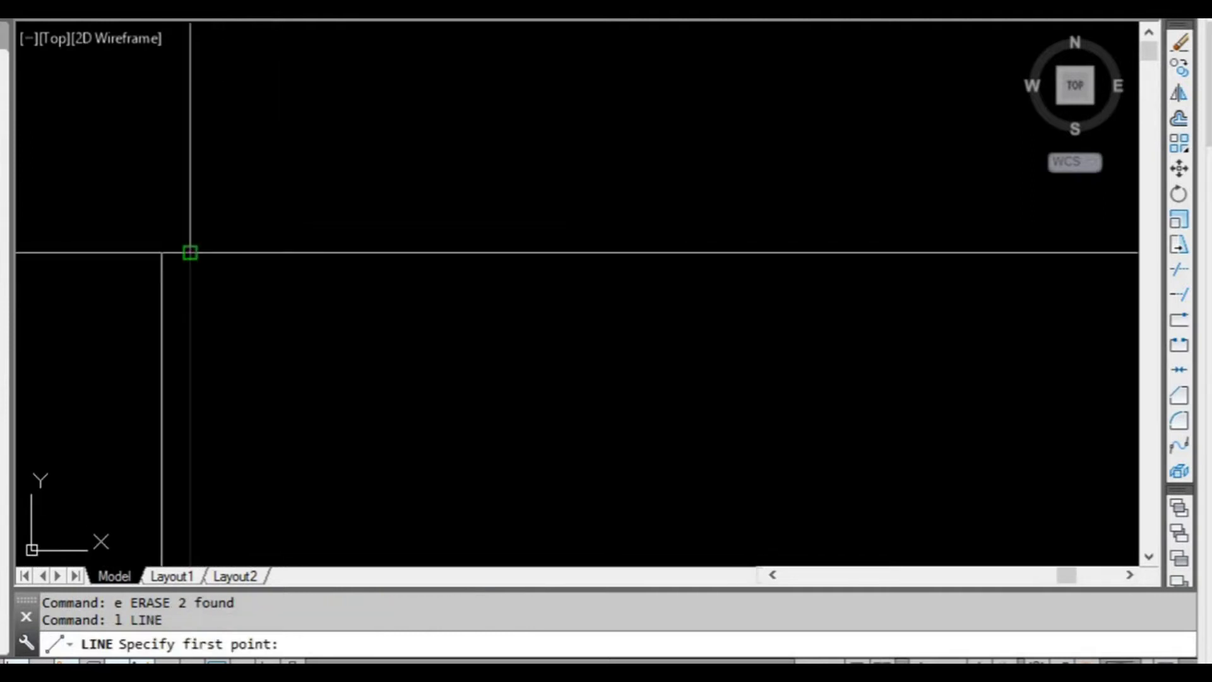
left_click(189, 166)
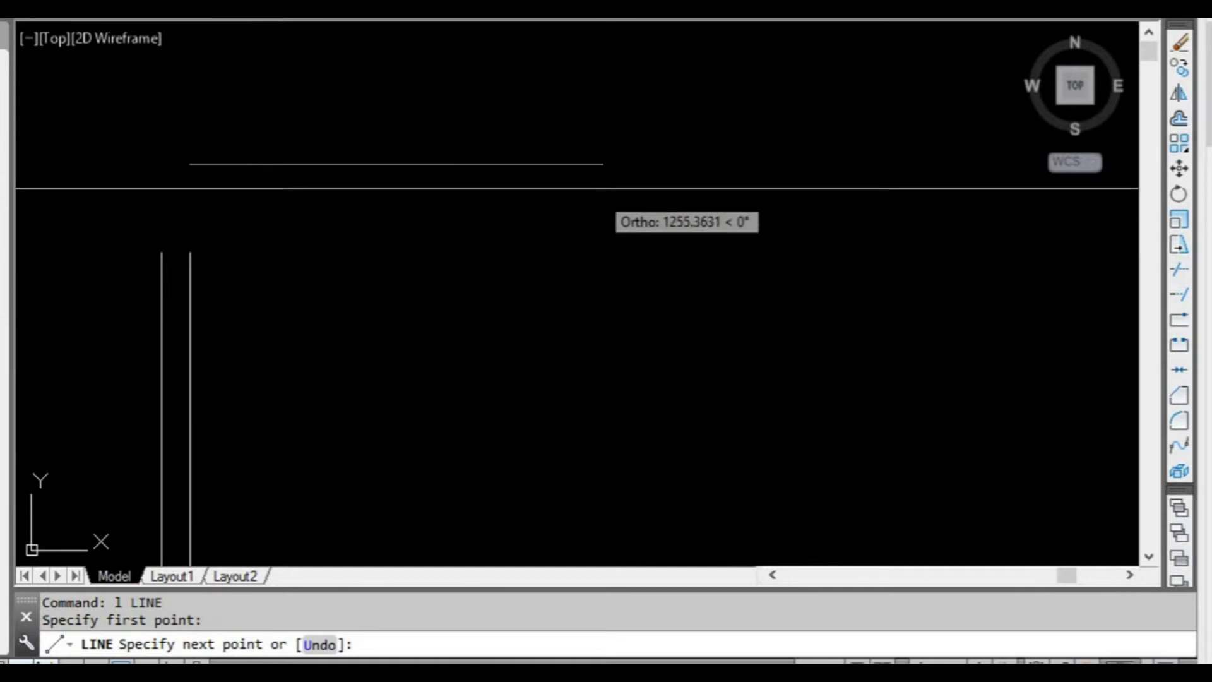
left_click(650, 166)
key("Escape")
Step: Offset the right vertical line to the right by the distance picked from its top end to the horizontal line's left end
scroll(259, 200, "down", 2)
middle_click_drag(259, 199, 215, 176)
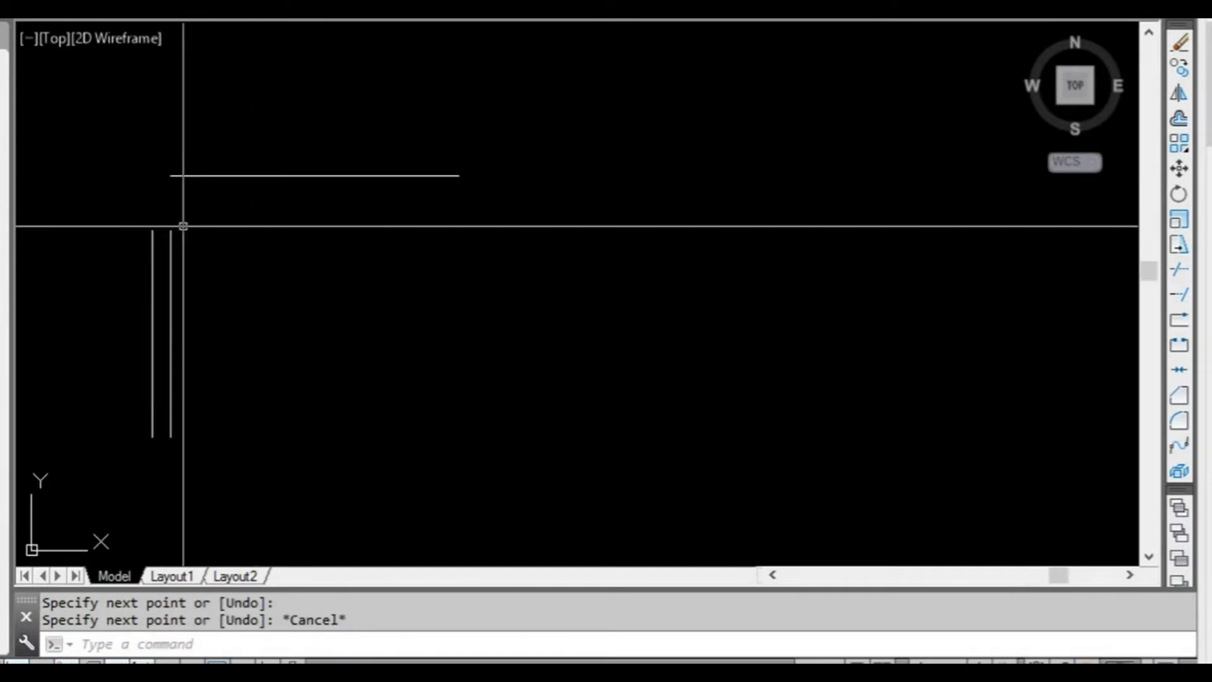
scroll(181, 226, "up", 2)
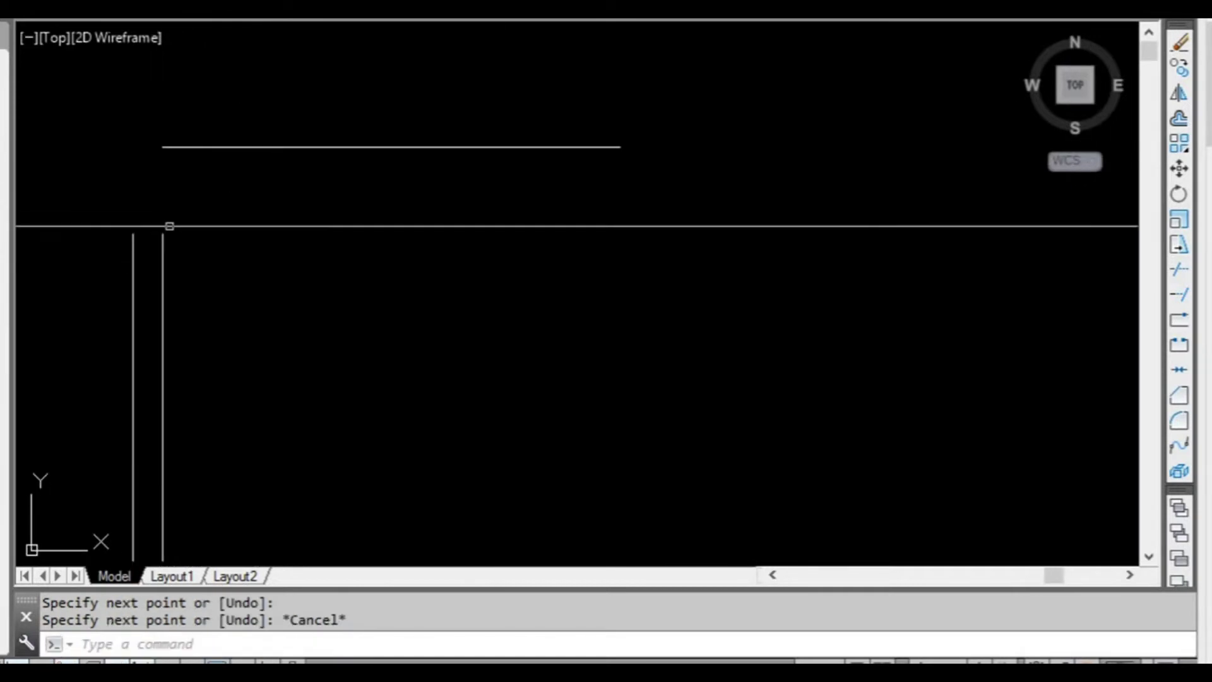
left_click(162, 239)
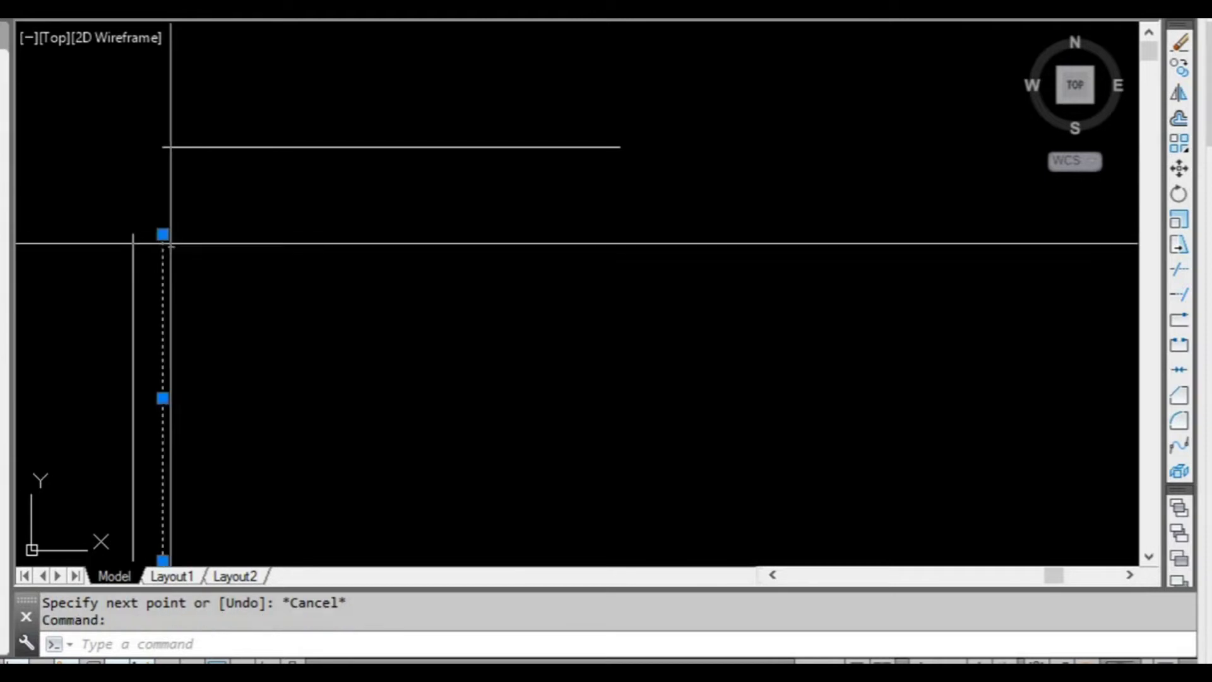
key("Escape")
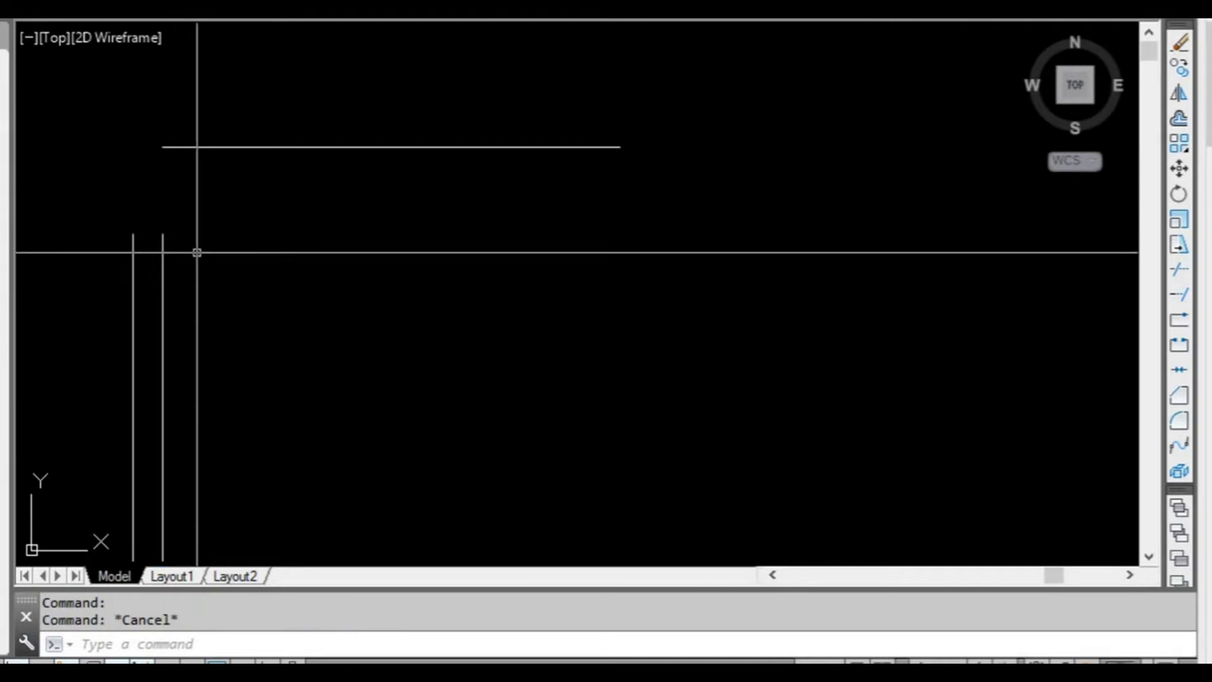
type("o")
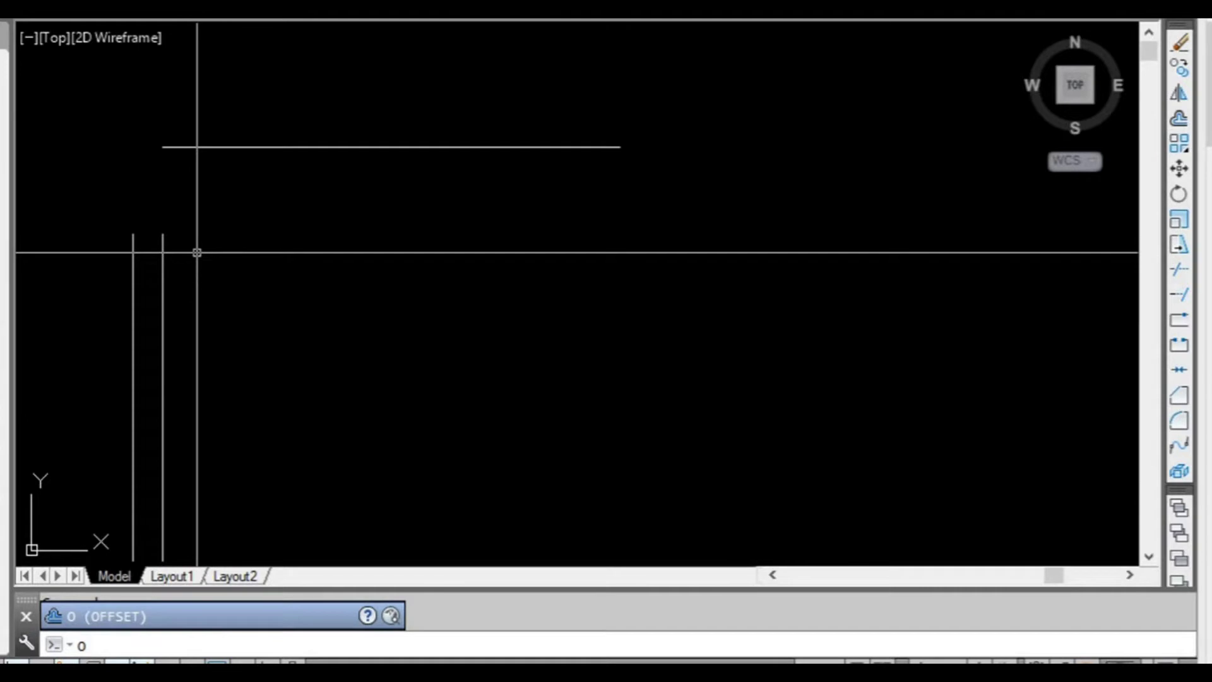
key("Return")
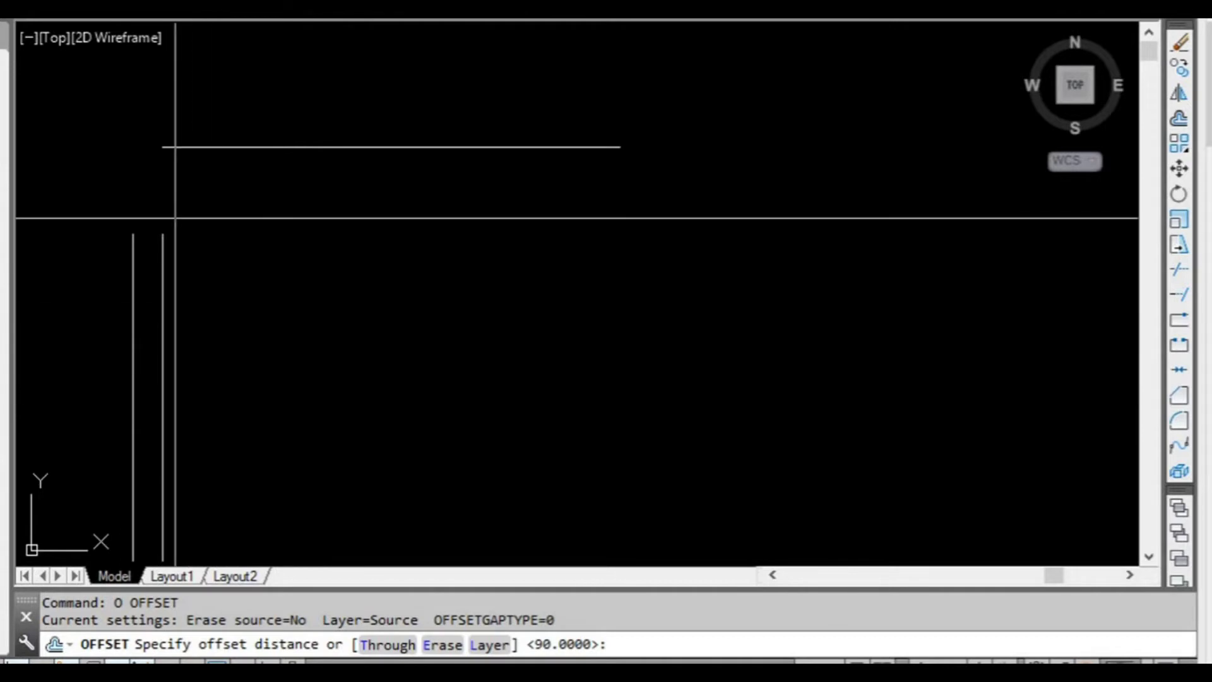
left_click(162, 234)
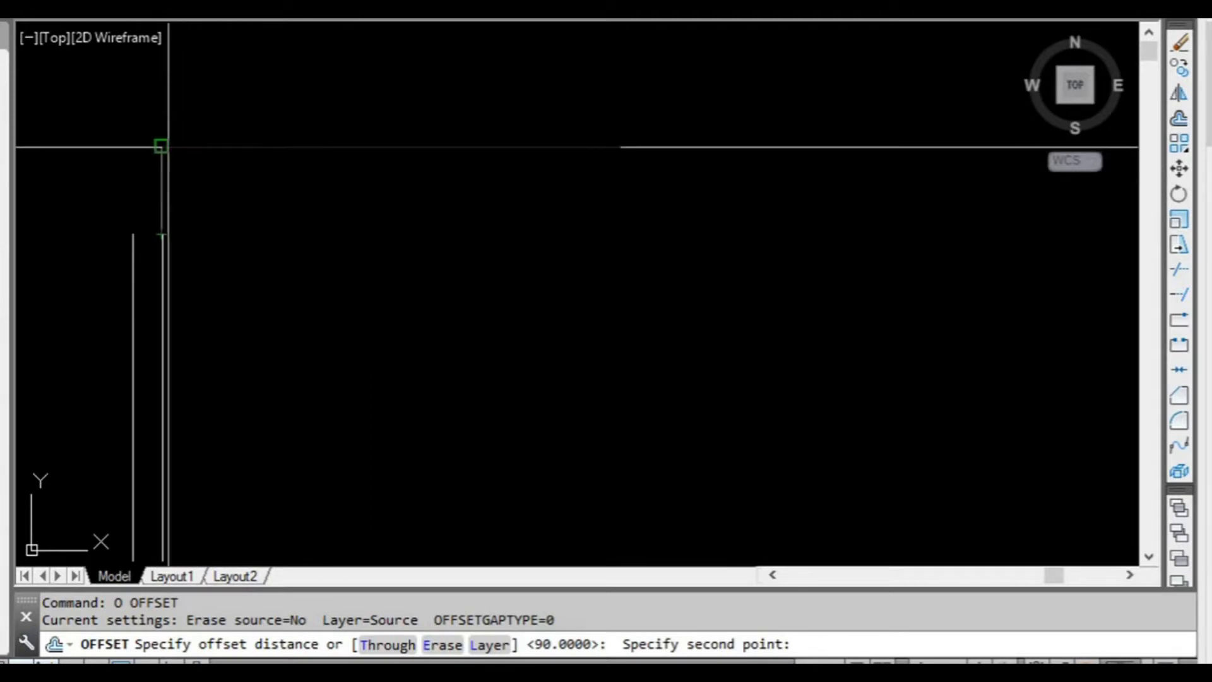
left_click(161, 146)
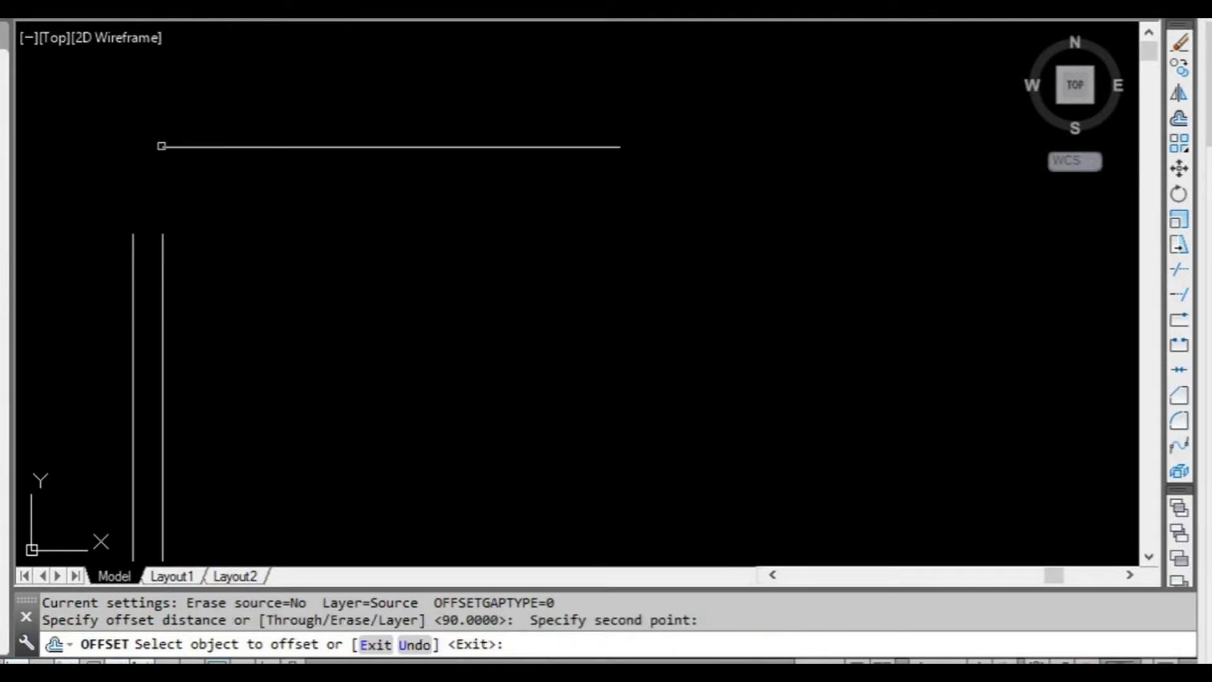
left_click(163, 249)
left_click(396, 279)
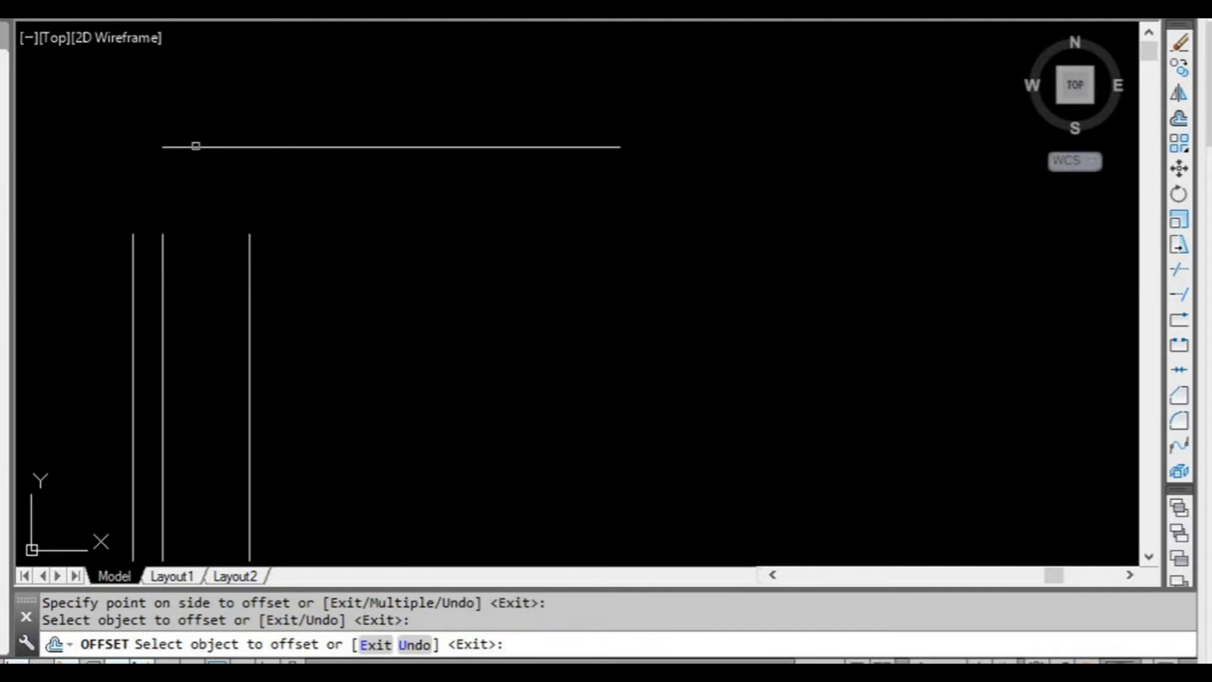
Step: Offset the horizontal line upward by the same picked distance and end the command
left_click(196, 146)
left_click(233, 43)
key("Escape")
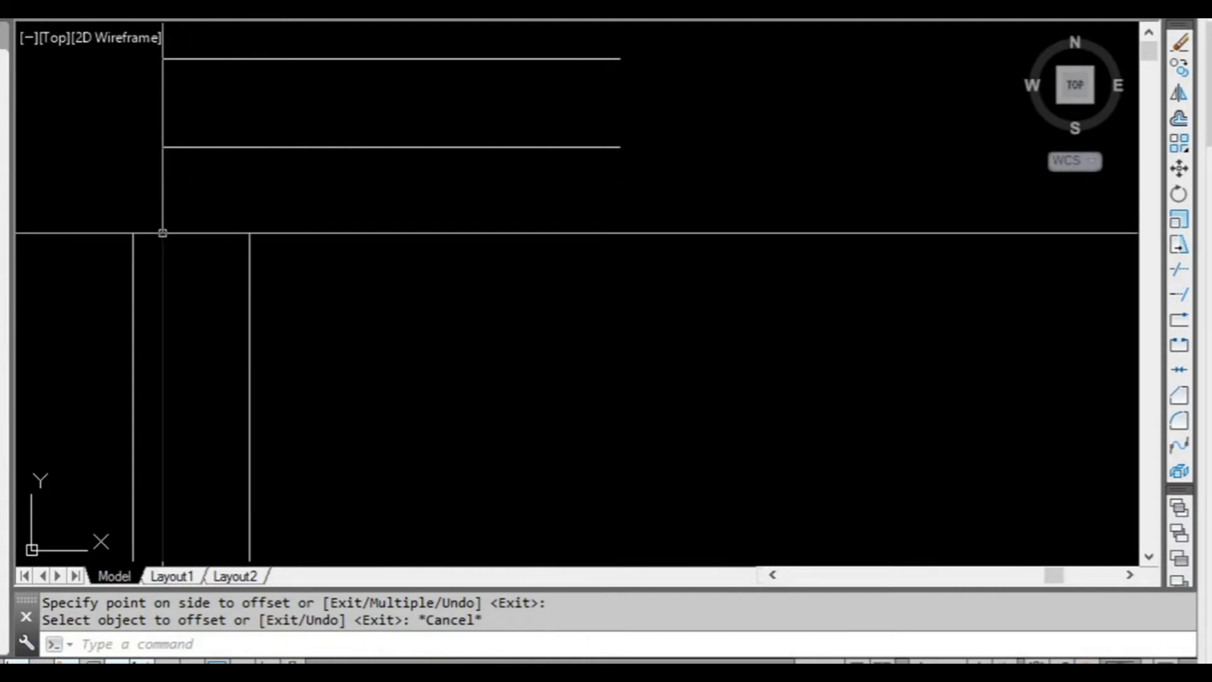
left_click(165, 233)
left_click(168, 151)
left_click(168, 159)
key("Escape")
key("Escape")
Step: Select both horizontal lines and the rightmost vertical line with a crossing window and erase them
scroll(272, 240, "down", 3)
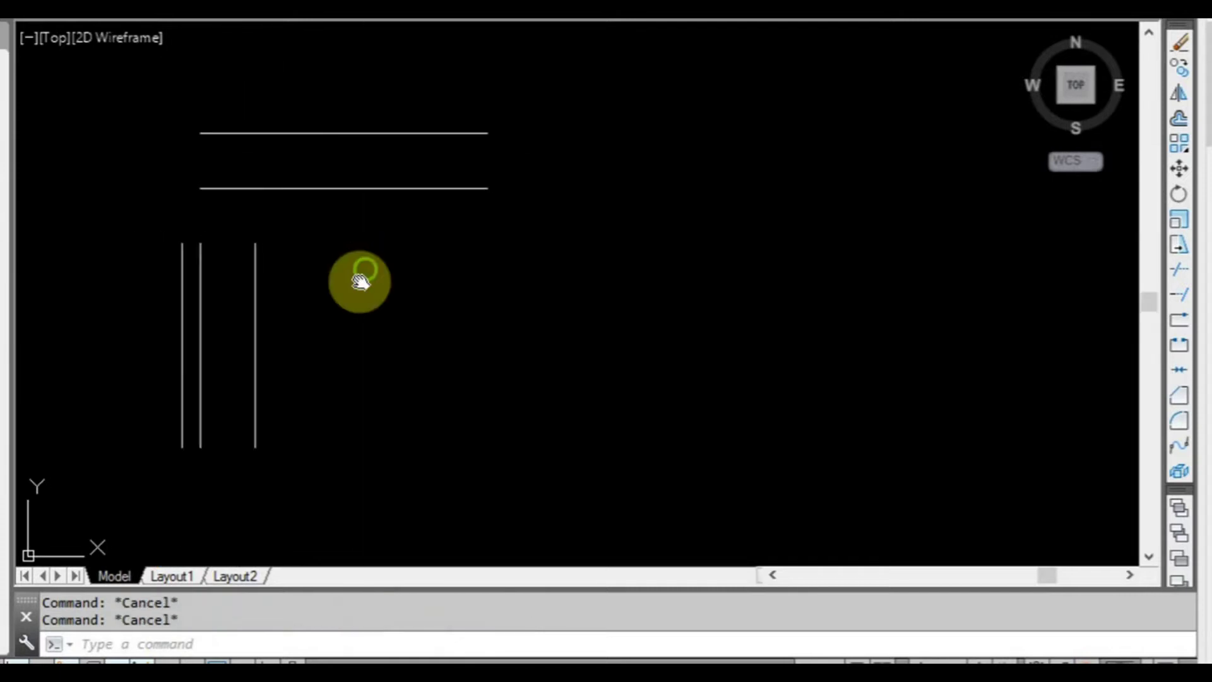
left_click(358, 328)
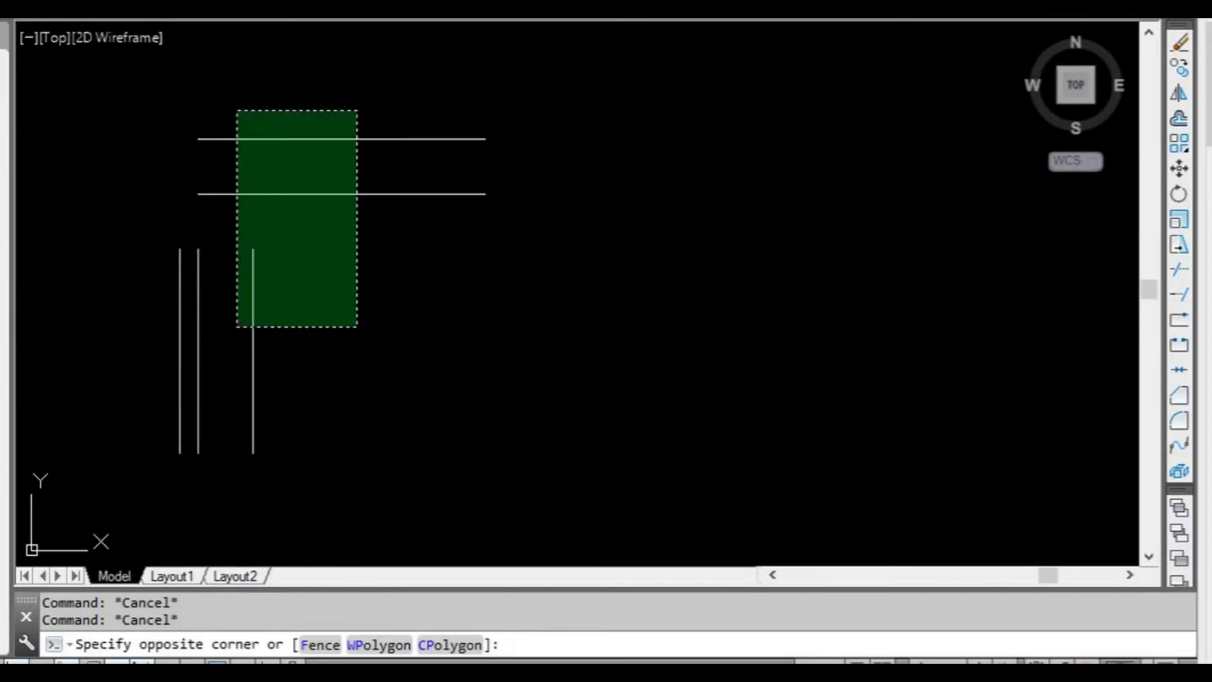
left_click(240, 108)
type("e")
key("Return")
Step: Draw a new horizontal line above the two vertical lines, starting in line with the right one and running to the right
scroll(254, 265, "up", 2)
type("l")
key("Return")
left_click(149, 207)
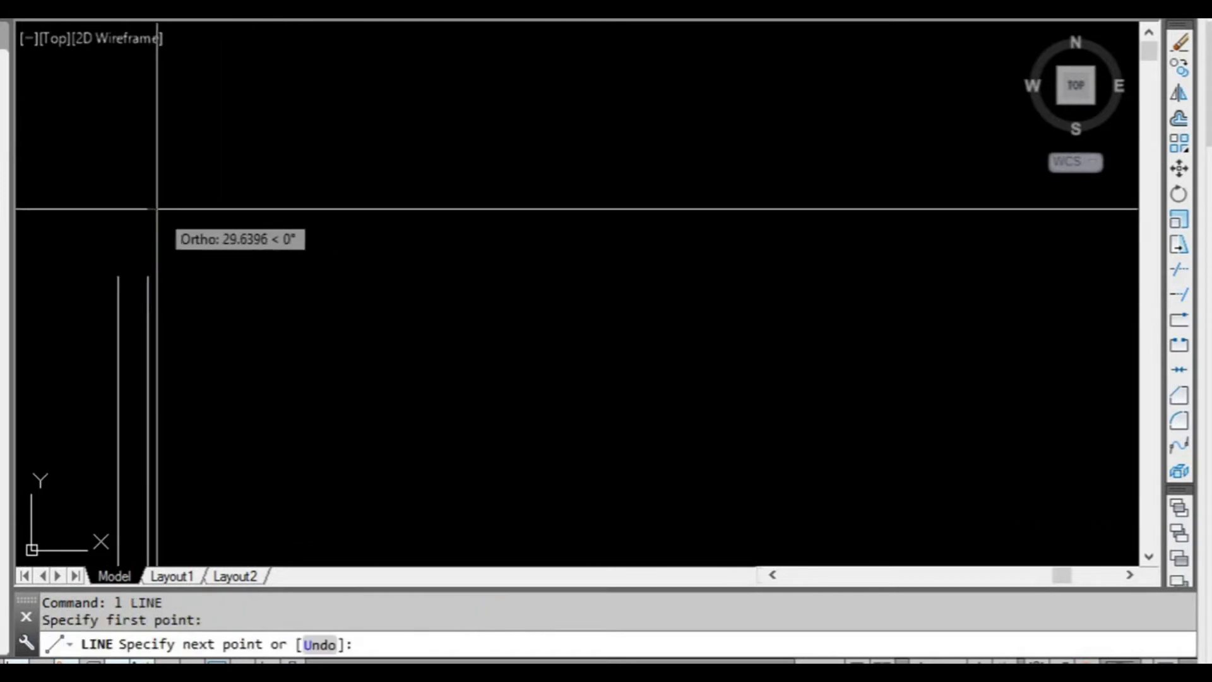
left_click(522, 221)
key("Escape")
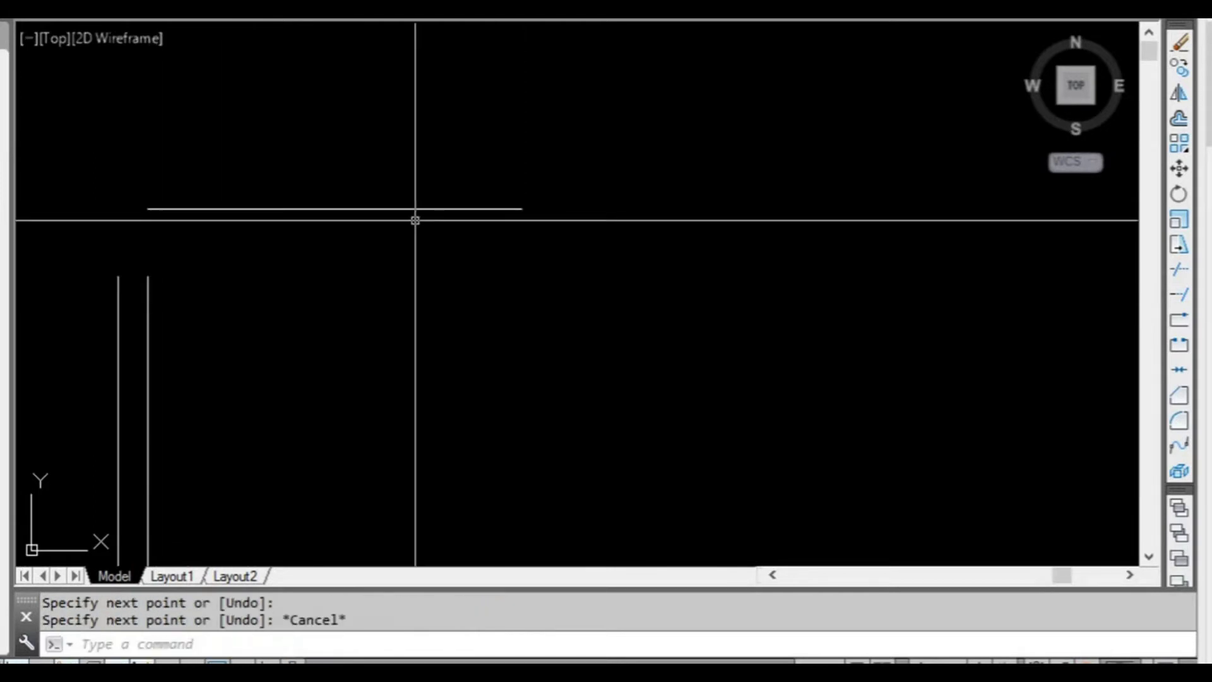
Step: Offset the new horizontal line 90 units upward and end the command
type("o")
key("Return")
middle_click_drag(383, 242, 389, 247)
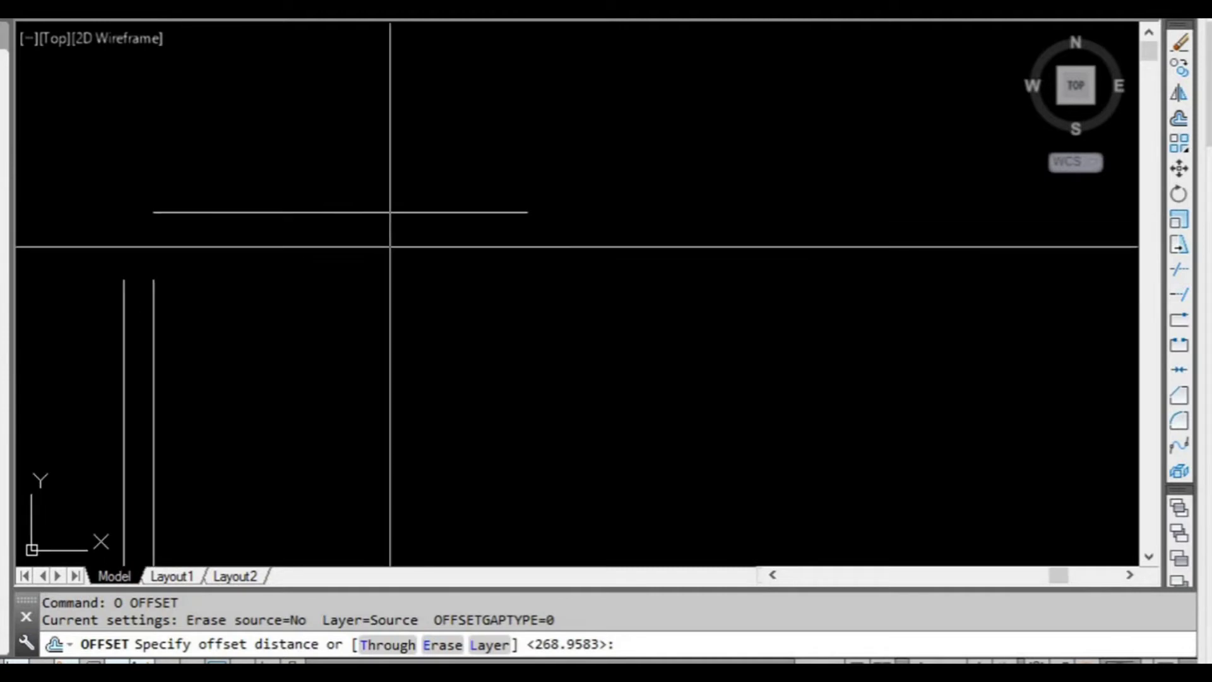
left_click(562, 633)
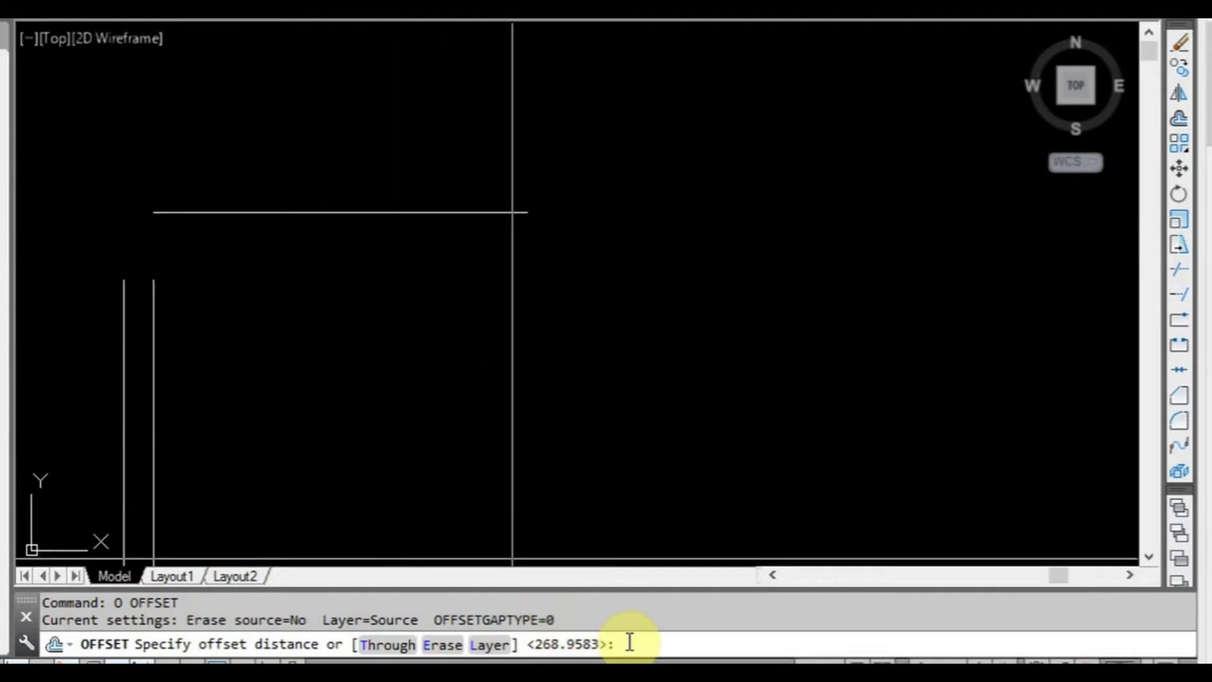
type("90")
key("Return")
left_click(360, 211)
left_click(349, 116)
key("Escape")
Step: Grip-stretch the top ends of both vertical lines up to the level of the lower horizontal line
mouse_move(300, 264)
middle_mouse_down()
mouse_move(326, 268)
mouse_move(300, 301)
mouse_move(303, 338)
middle_mouse_up()
scroll(301, 311, "down", 2)
scroll(300, 300, "up", 2)
scroll(284, 339, "up", 2)
left_click(228, 347)
left_click(182, 347)
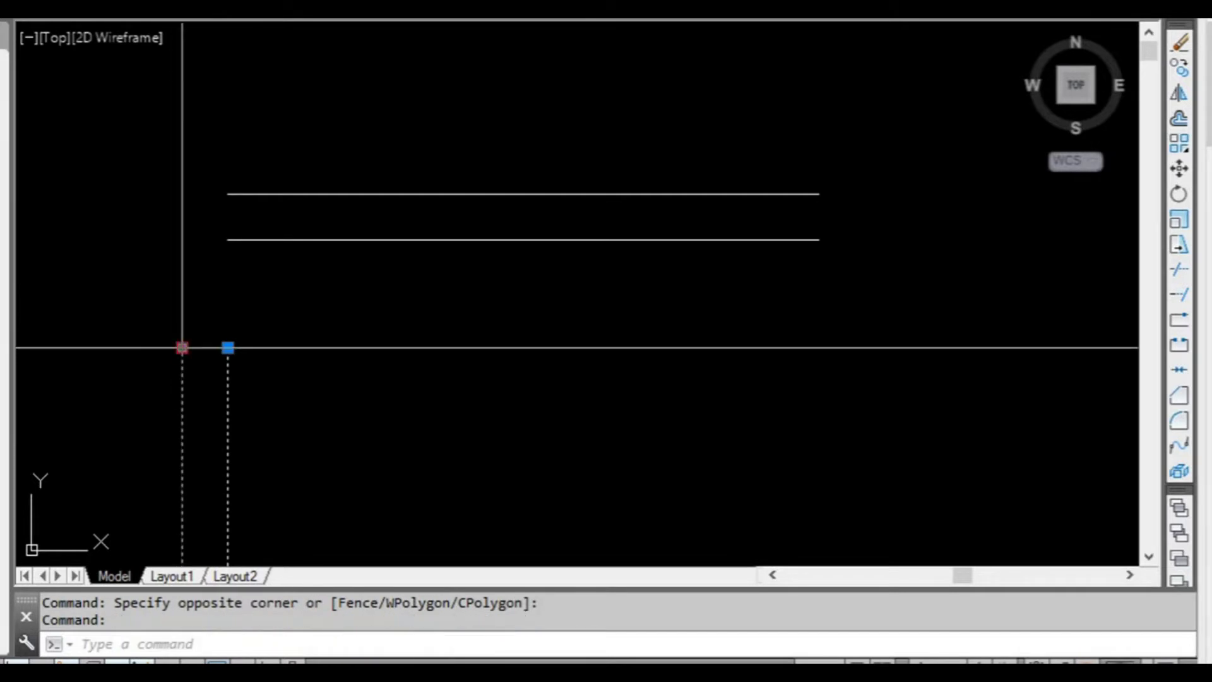
left_click(228, 347)
left_click(245, 242)
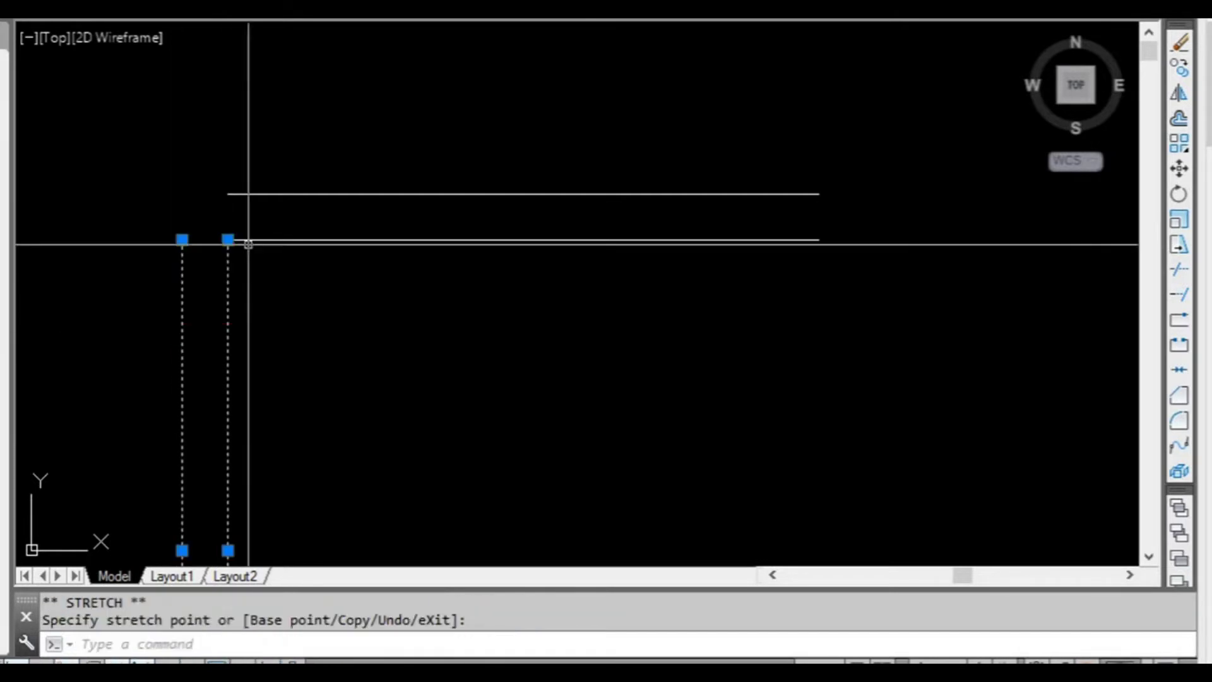
left_click(228, 184)
left_click(228, 193)
key("Escape")
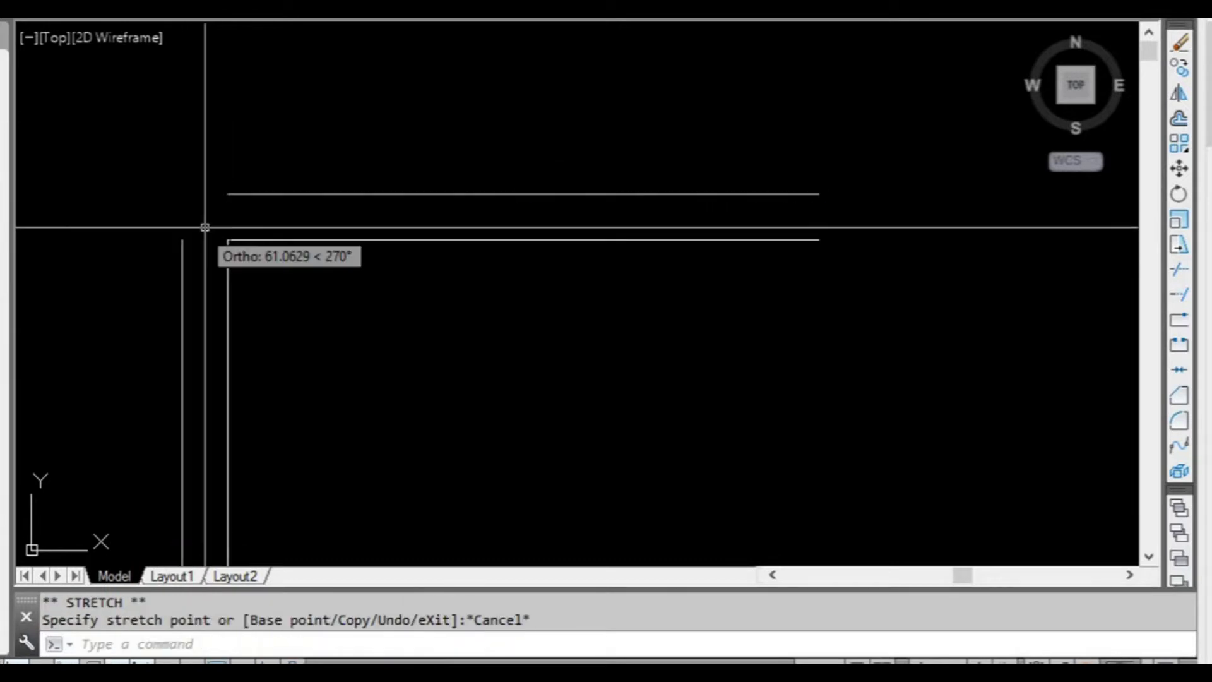
key("Escape")
Step: Undo the grip stretches of the two vertical lines
scroll(271, 282, "down", 2)
type("u")
key("Return")
type("u")
key("Return")
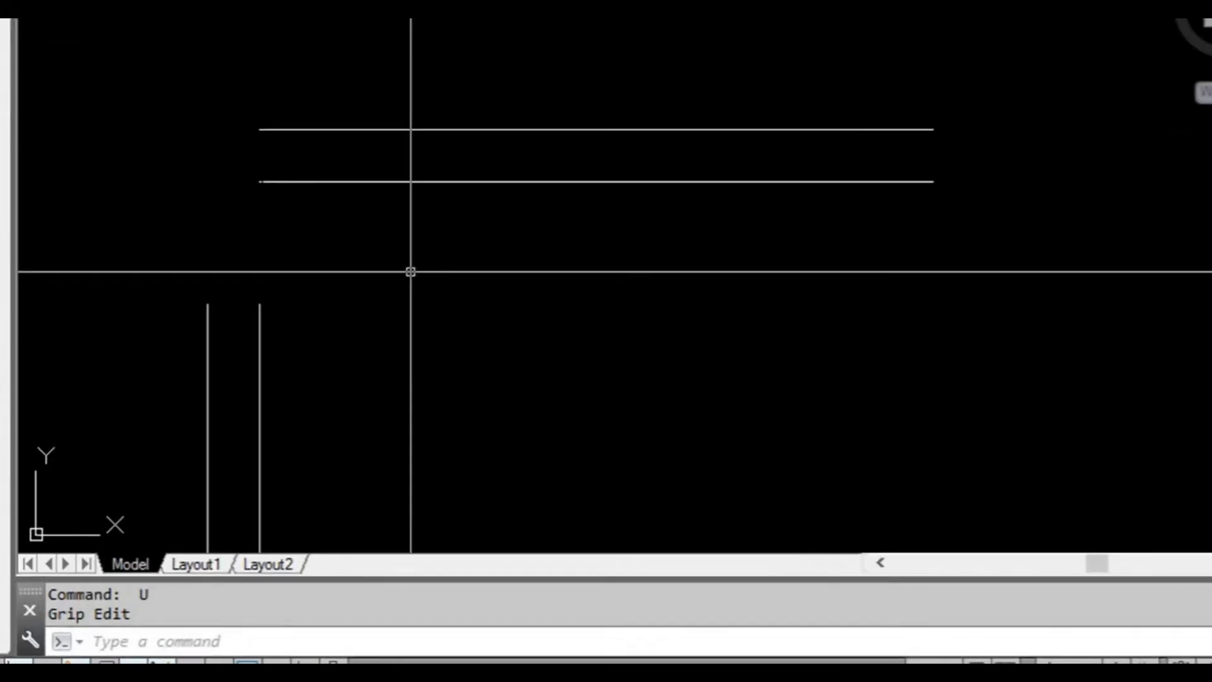
Step: Fillet the right vertical line and the lower horizontal line with a radius of 30
type("f")
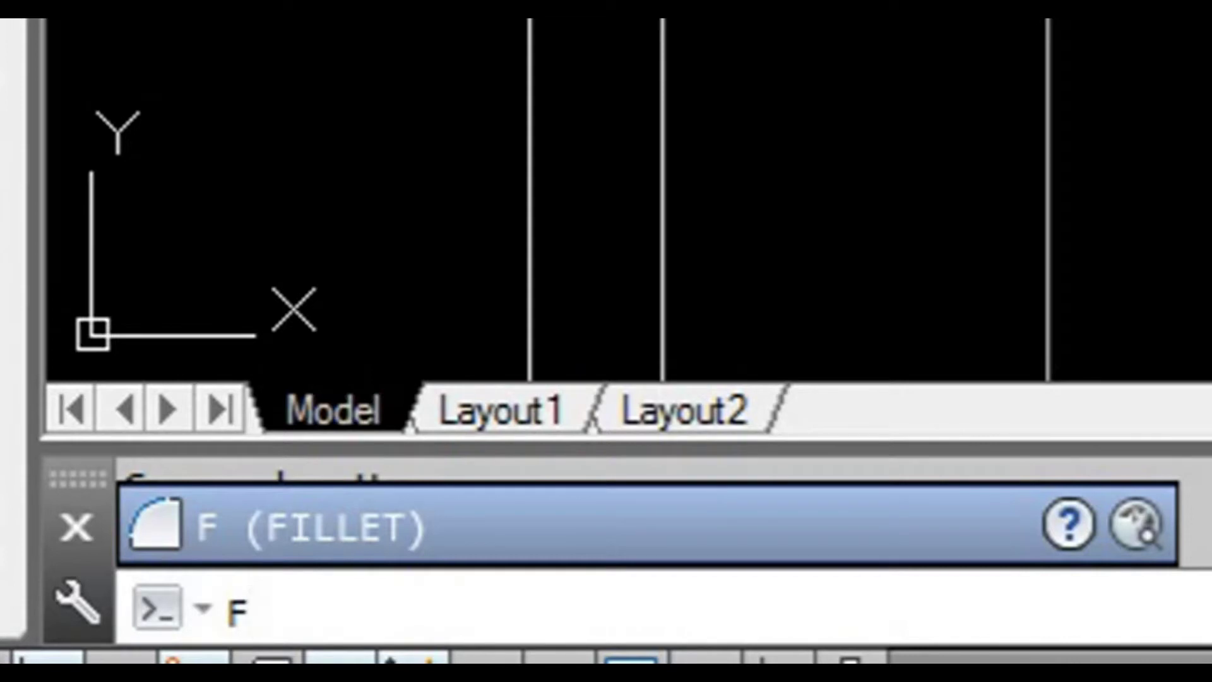
key("Return")
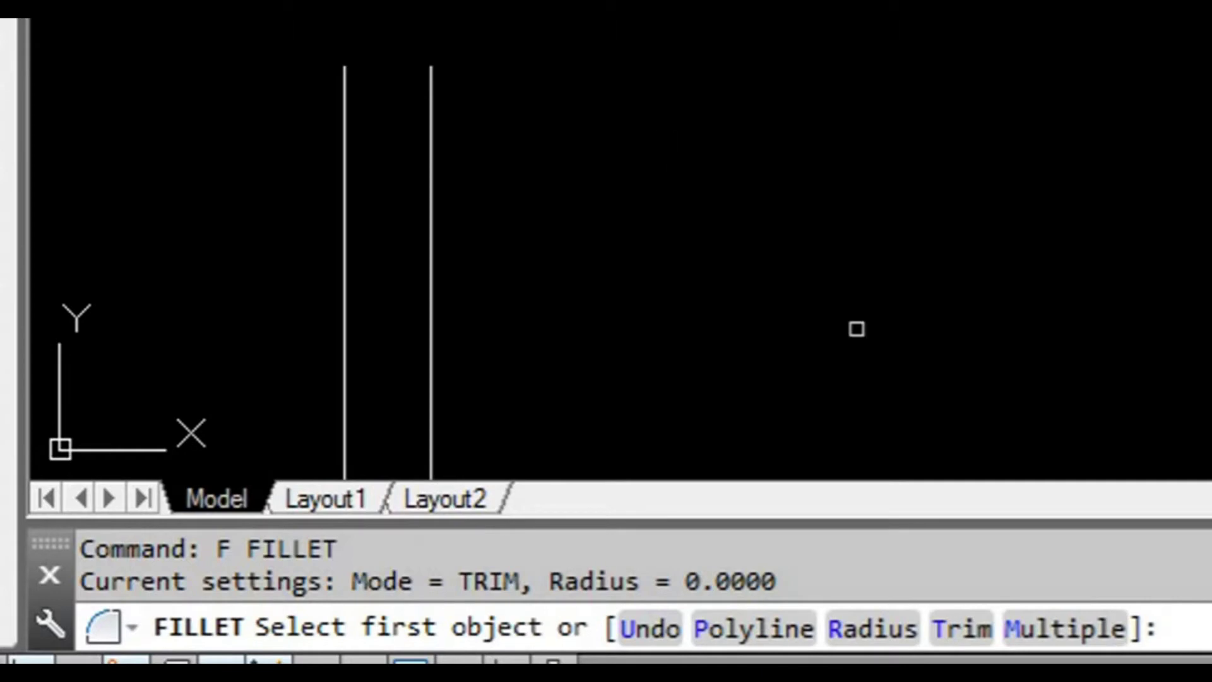
left_click(896, 636)
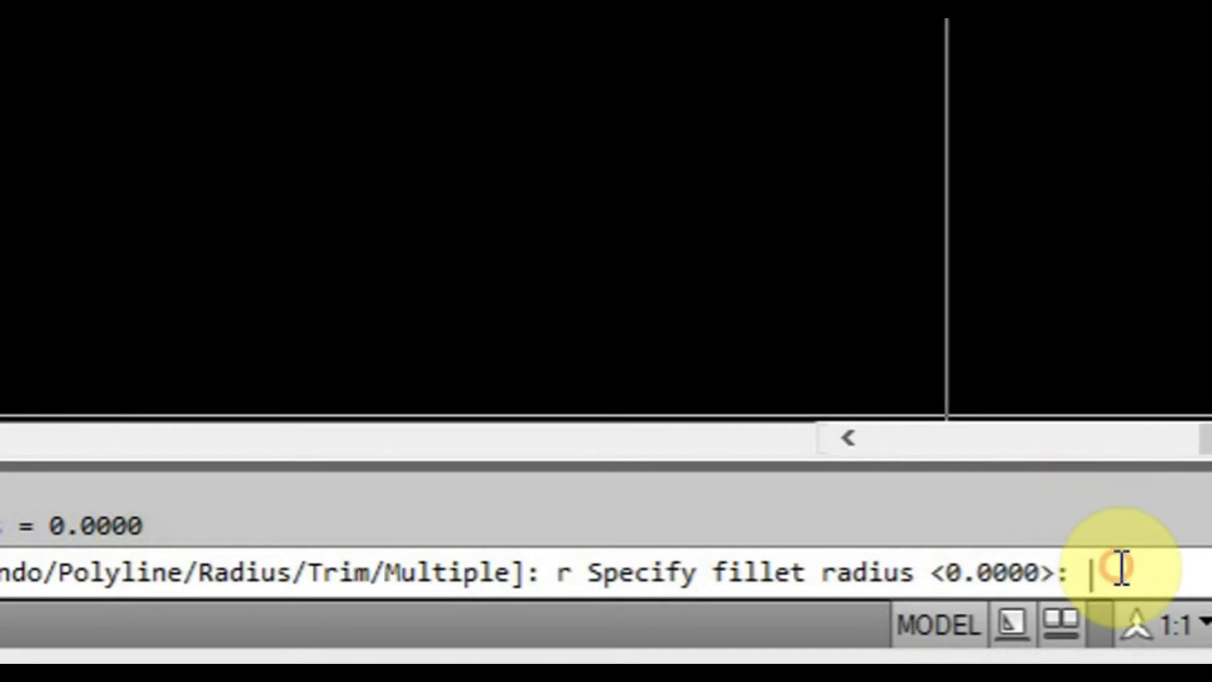
type("0")
key("Return")
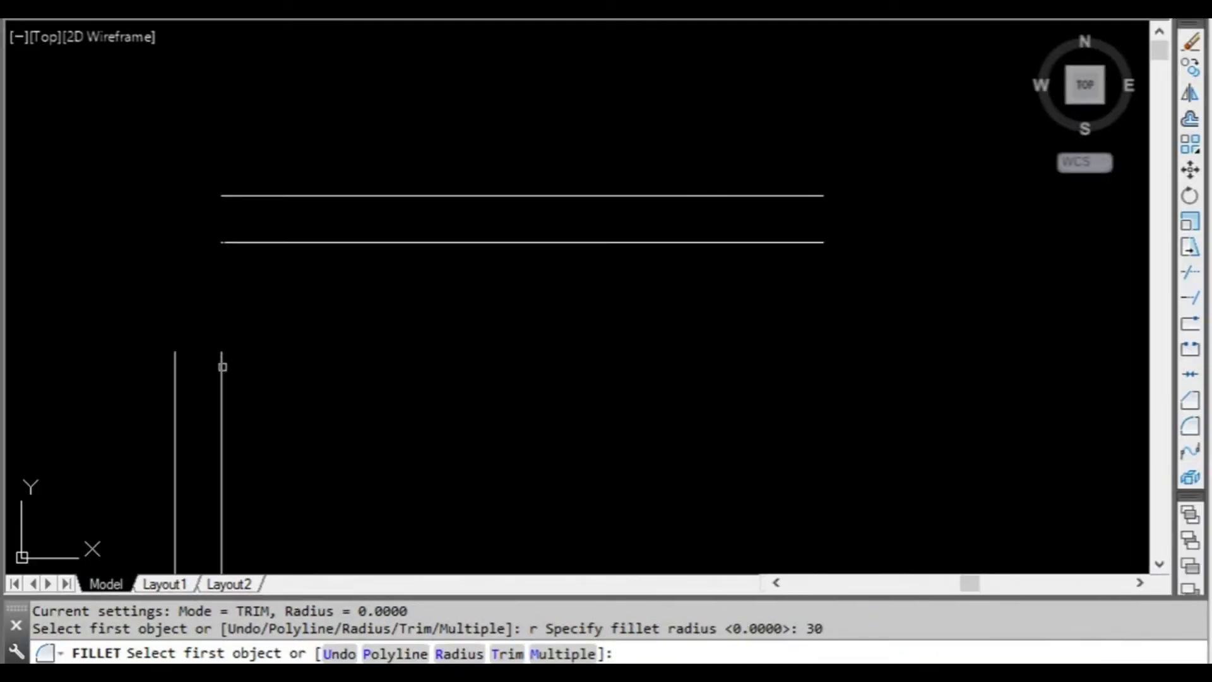
left_click(221, 366)
left_click(361, 243)
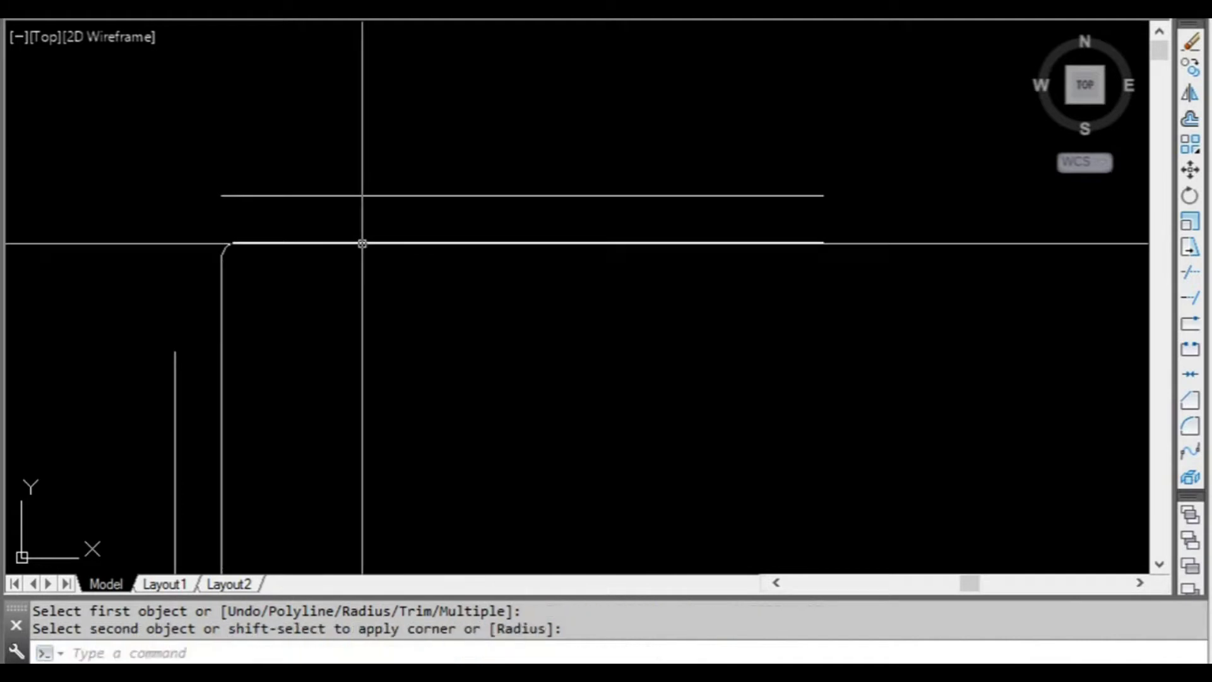
Step: Inspect the rounded corner by selecting its arc, deselect it and undo the fillet
scroll(219, 263, "up", 4)
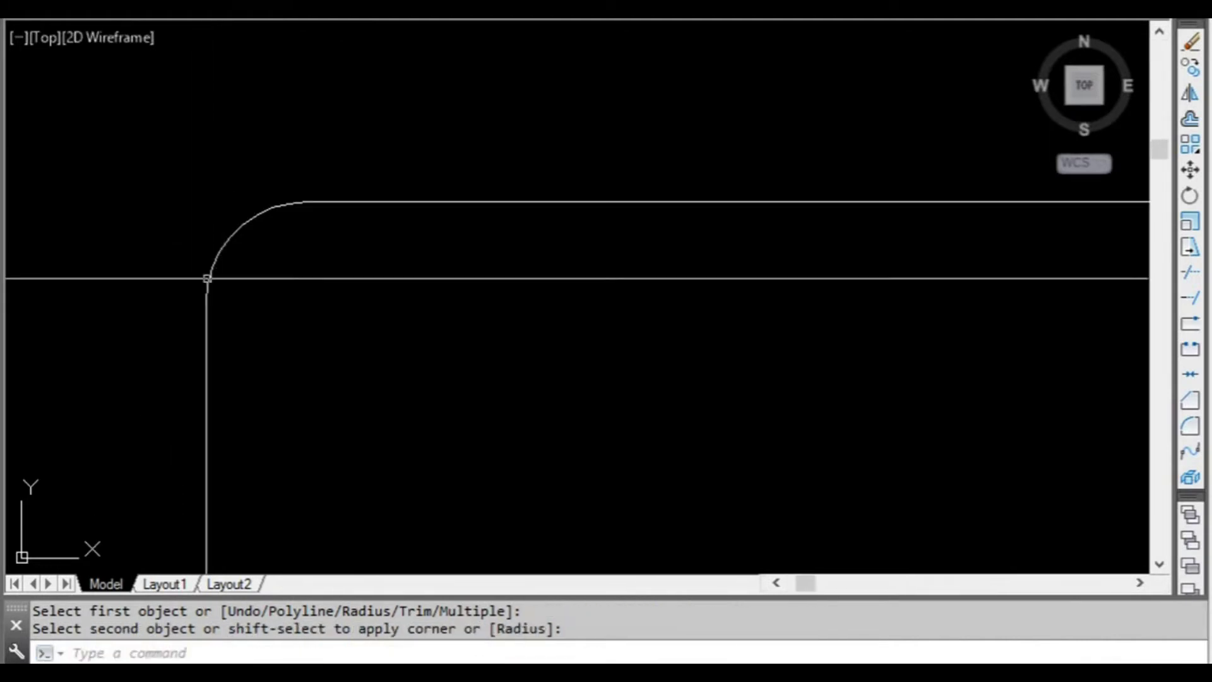
scroll(231, 244, "down", 4)
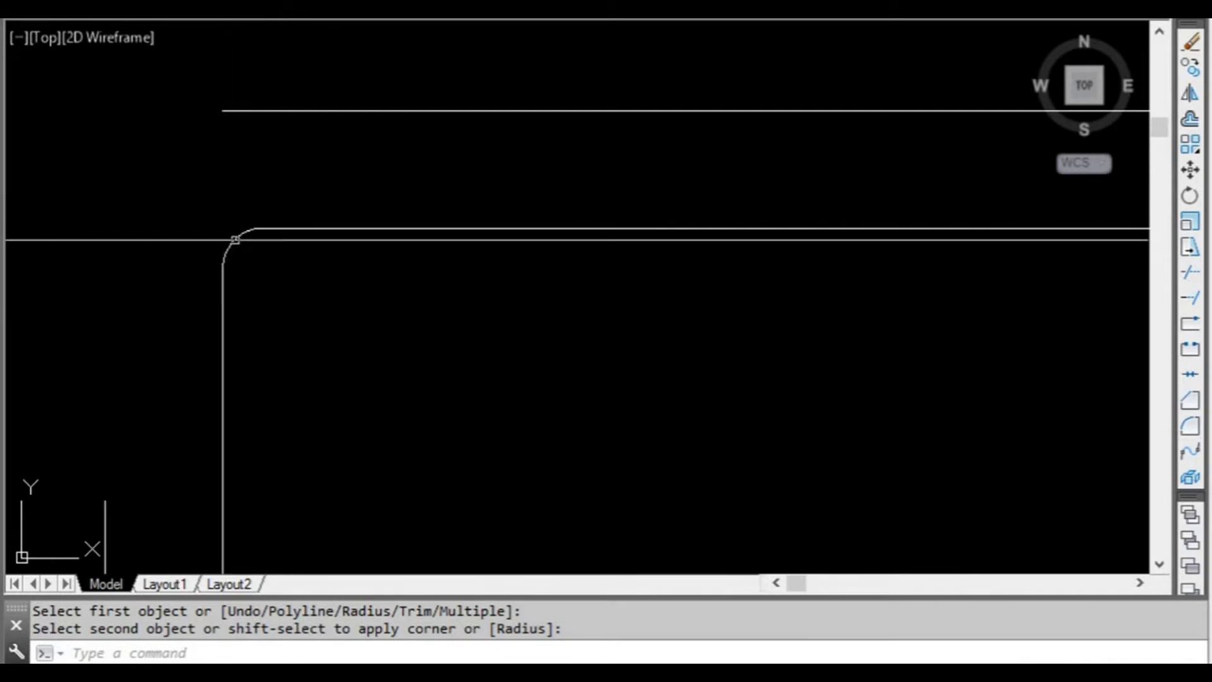
scroll(261, 231, "up", 2)
left_click(244, 228)
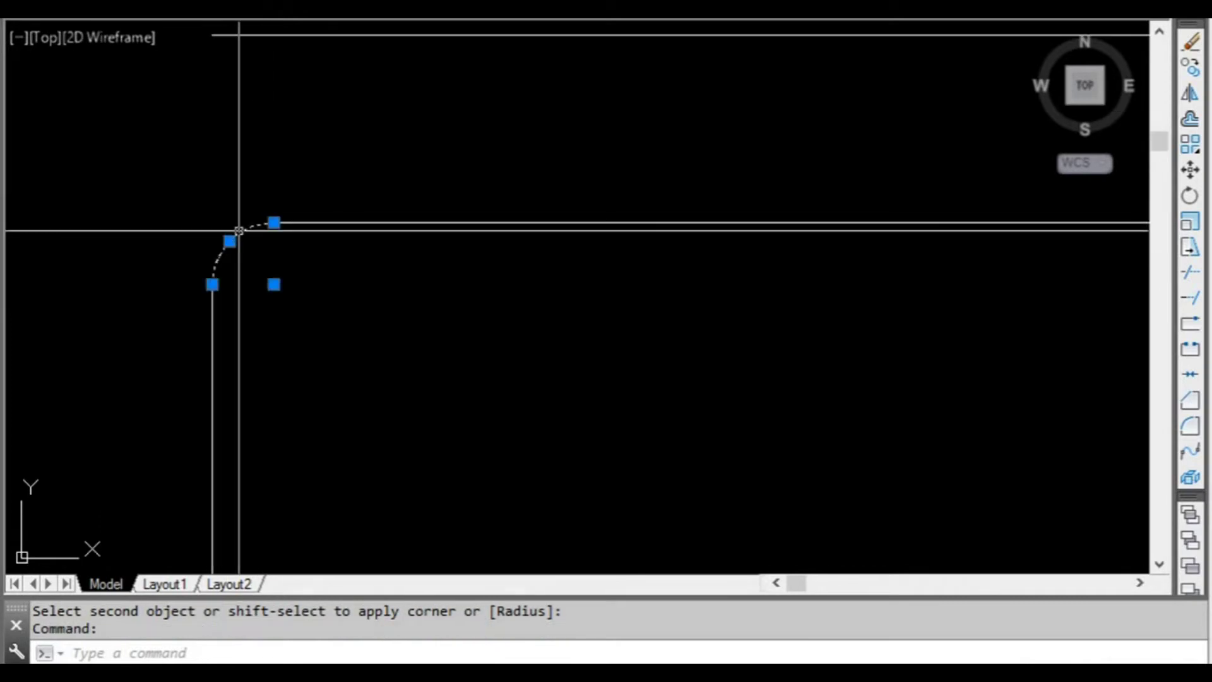
scroll(268, 286, "down", 1)
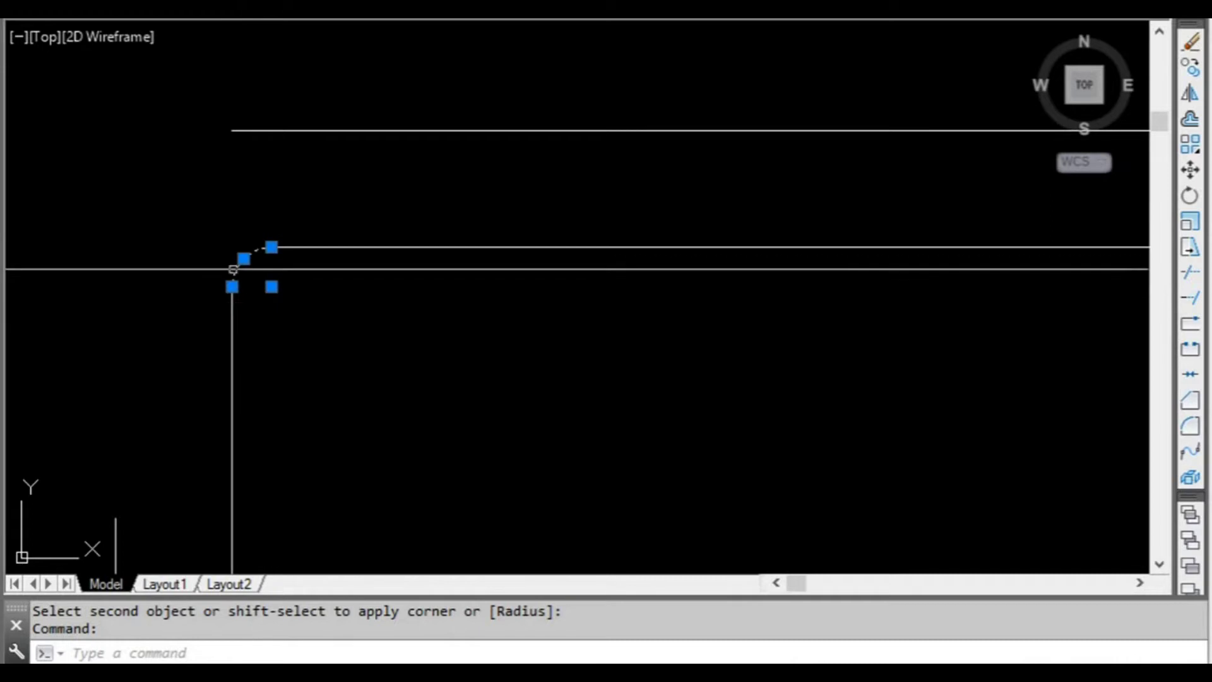
scroll(244, 259, "down", 1)
key("Escape")
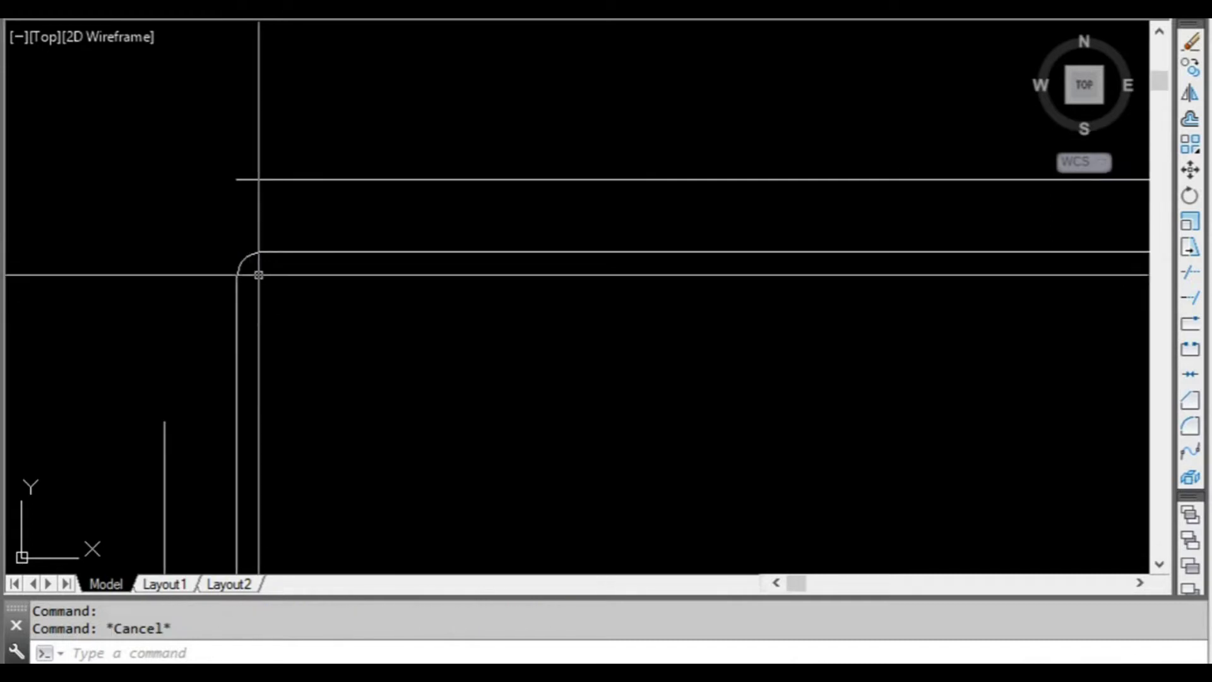
type("u")
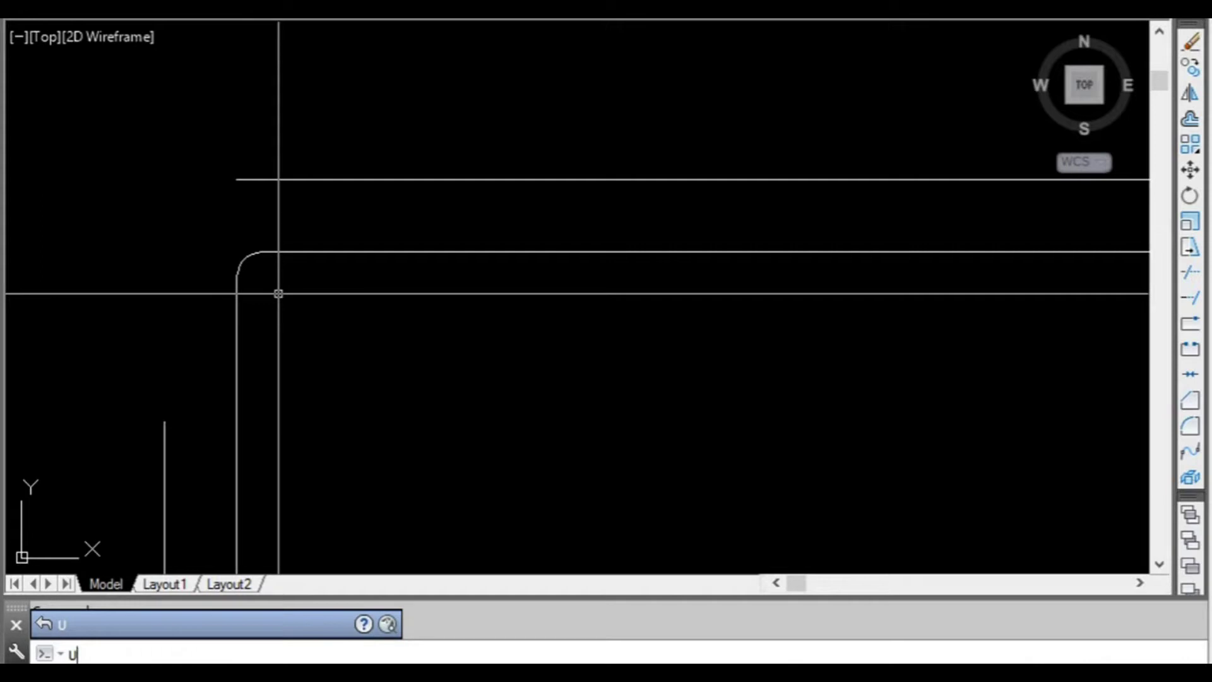
key("Return")
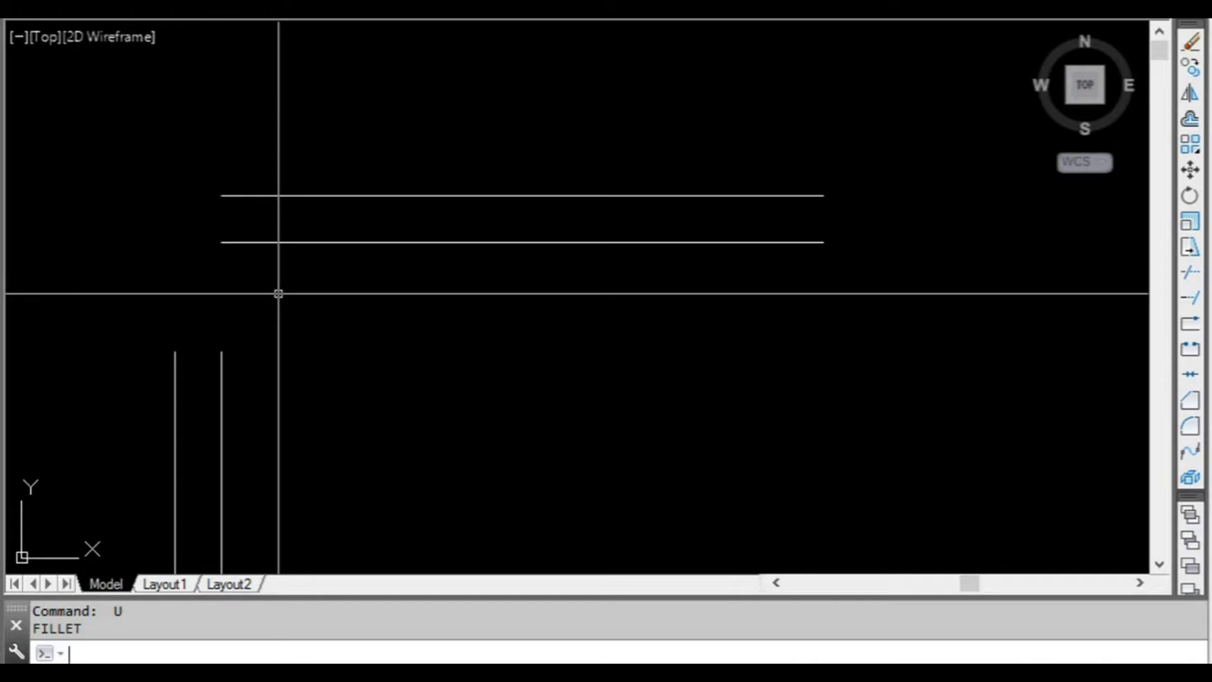
Step: Fillet the right vertical line and the lower horizontal line with a radius of 0 to form a square corner
type("F")
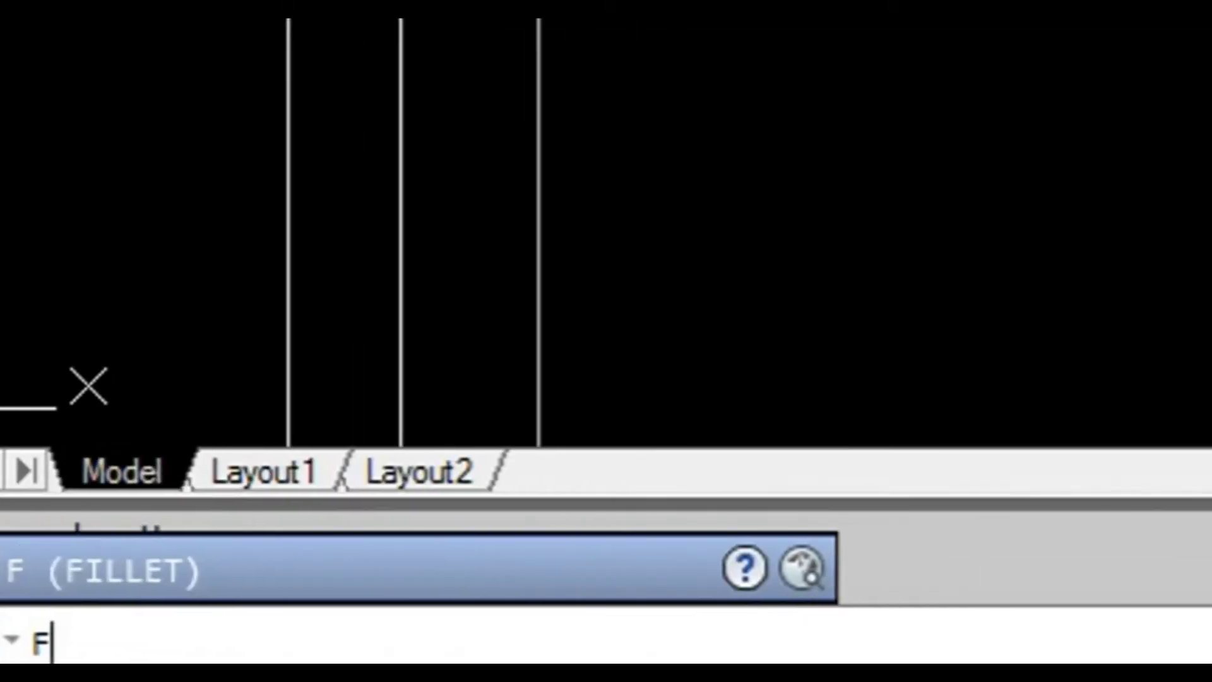
key("Return")
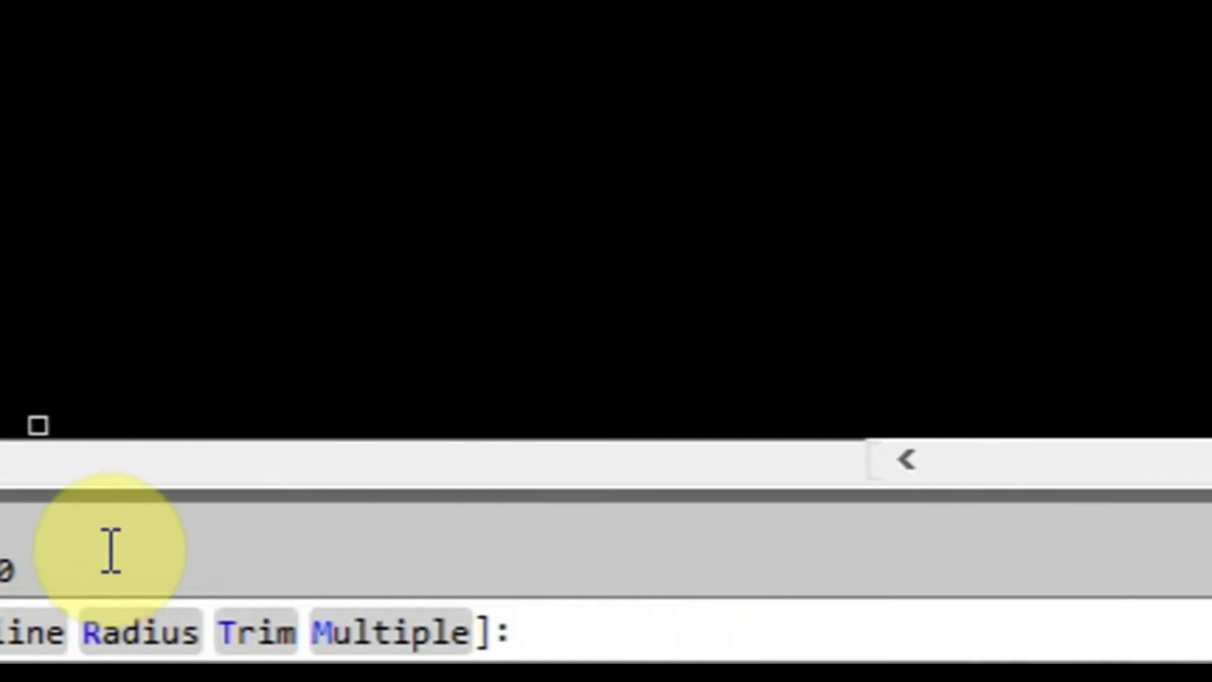
type("r")
key("Return")
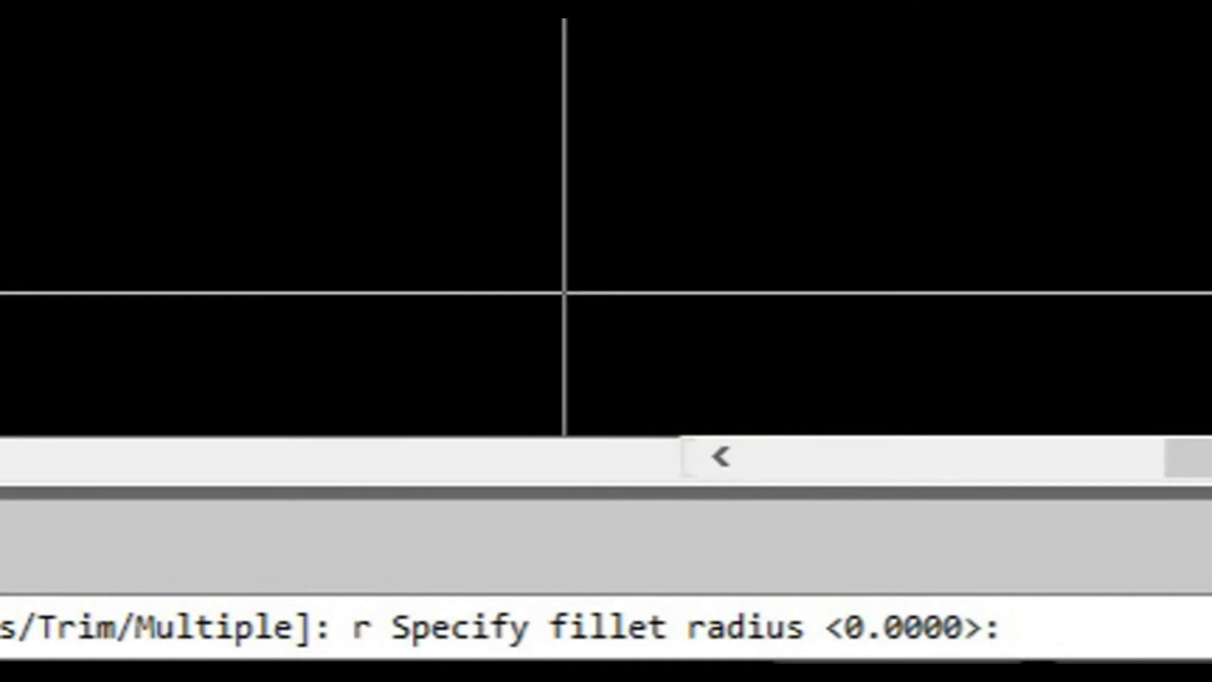
key("Return")
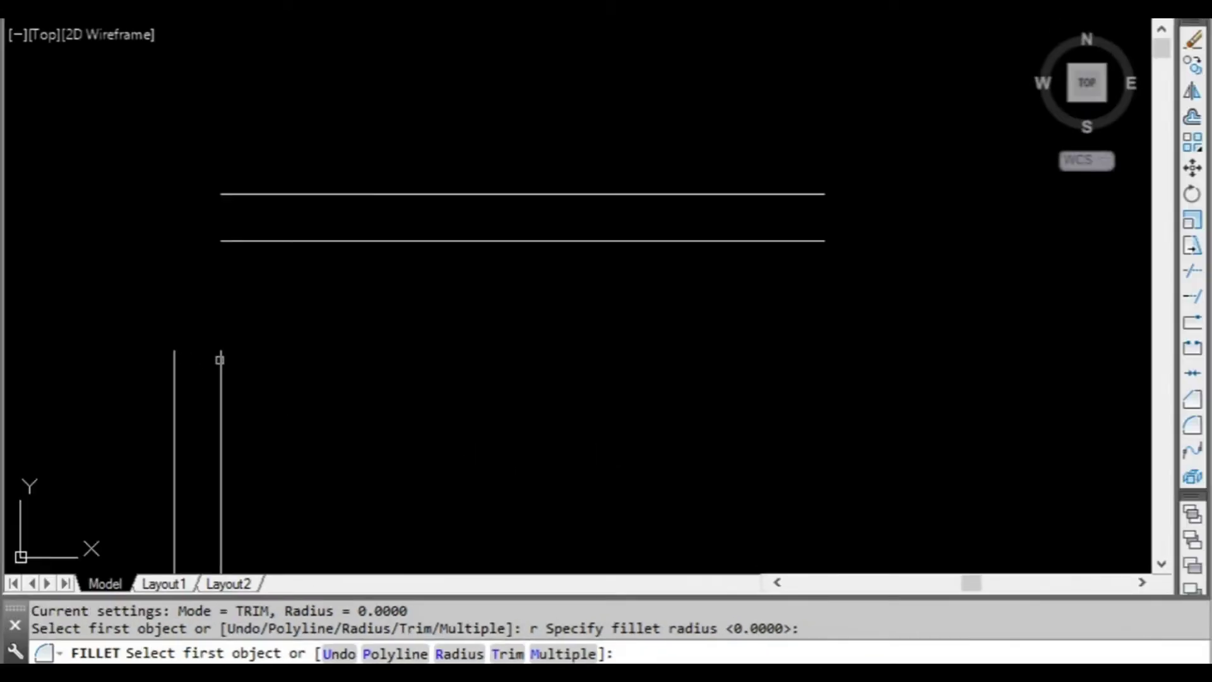
left_click(220, 360)
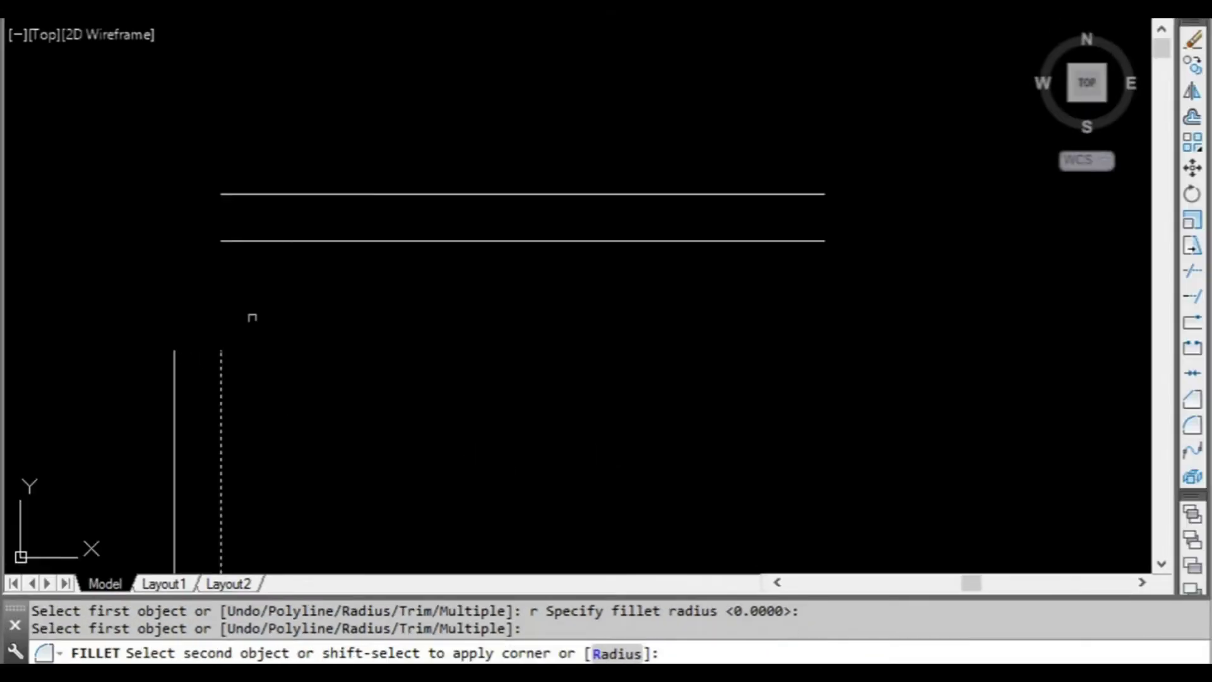
left_click(306, 240)
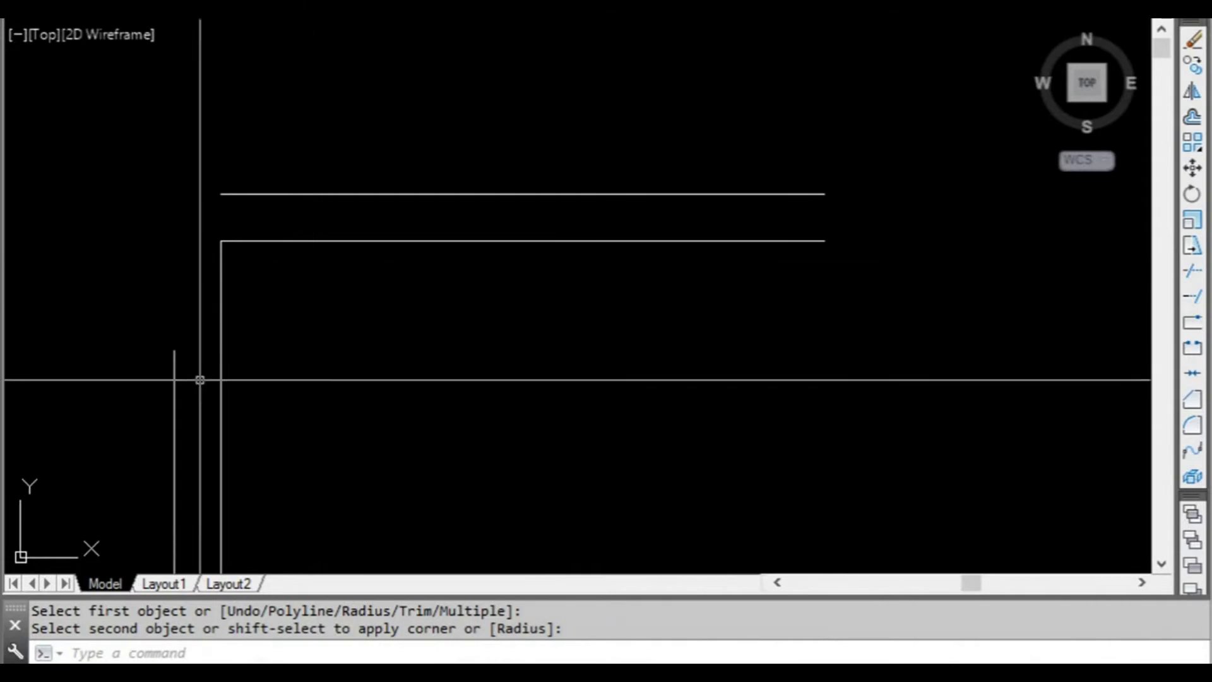
Step: Fillet the left vertical line and the upper horizontal line into a square outer corner with radius 0
scroll(216, 242, "up", 5)
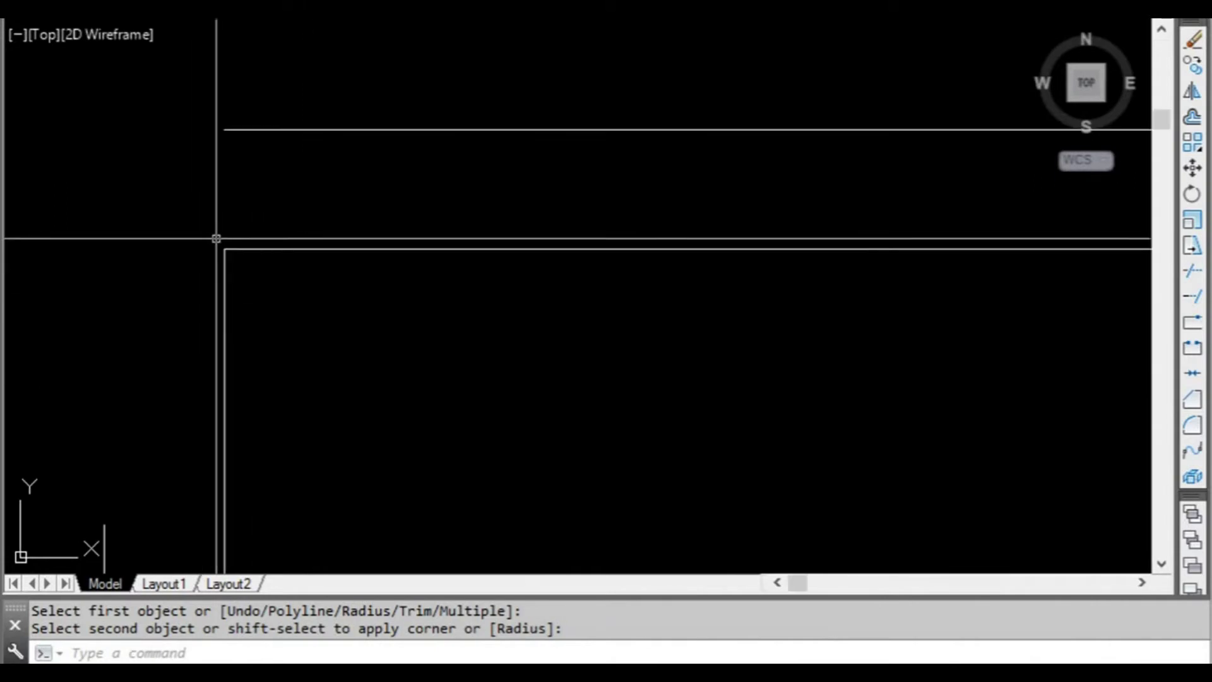
scroll(230, 251, "down", 3)
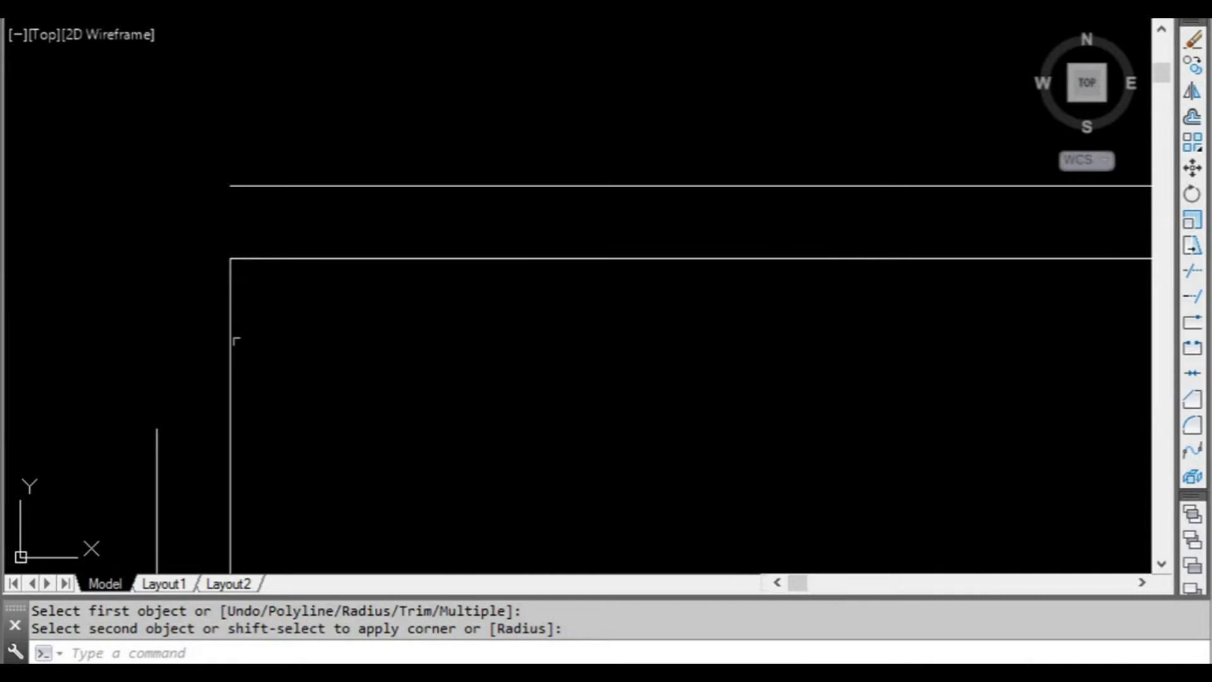
scroll(193, 372, "down", 2)
middle_click_drag(189, 366, 160, 361)
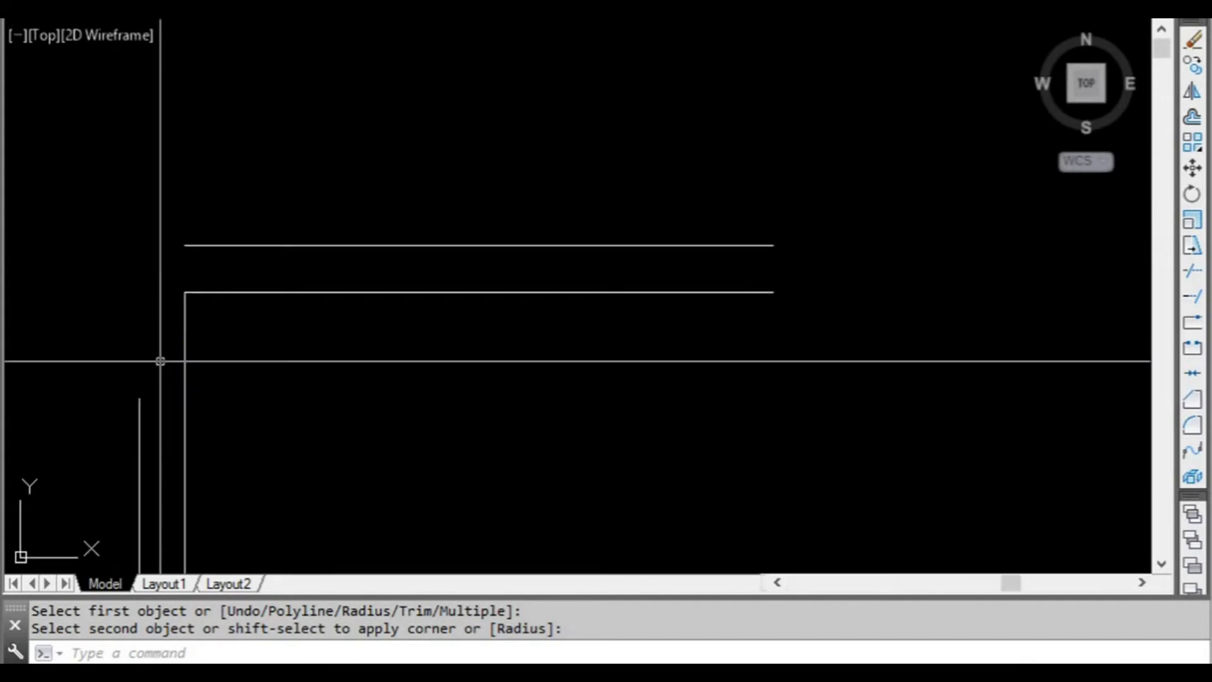
key("Return")
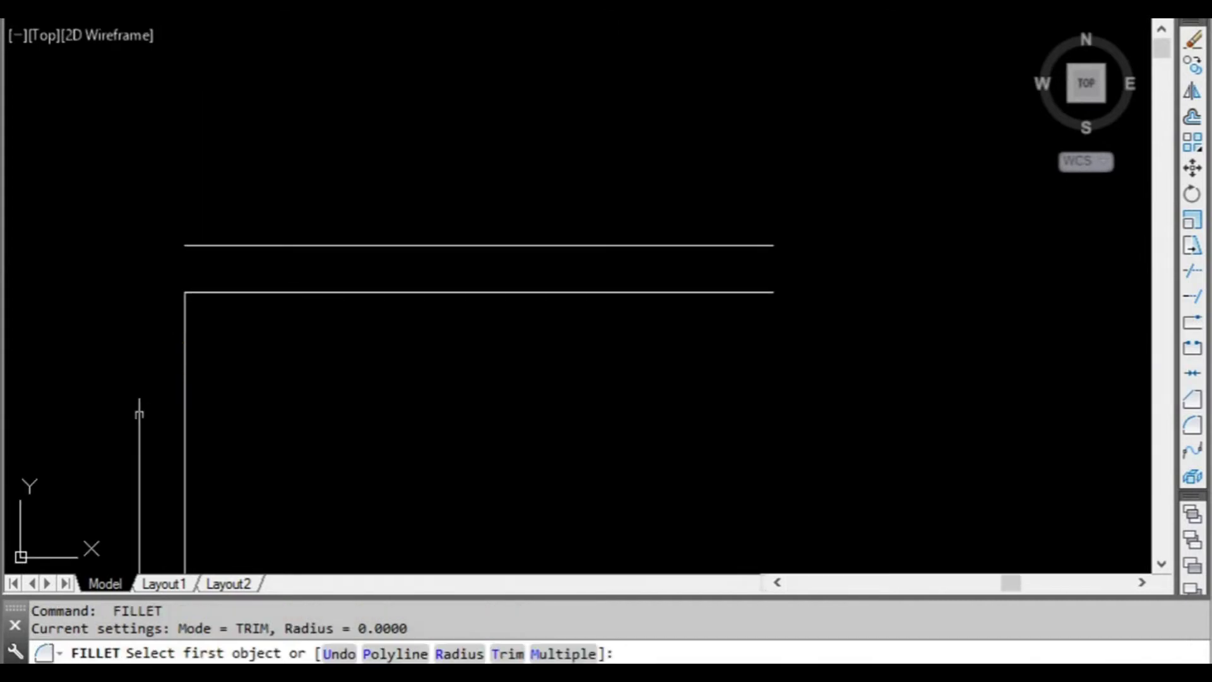
left_click(139, 413)
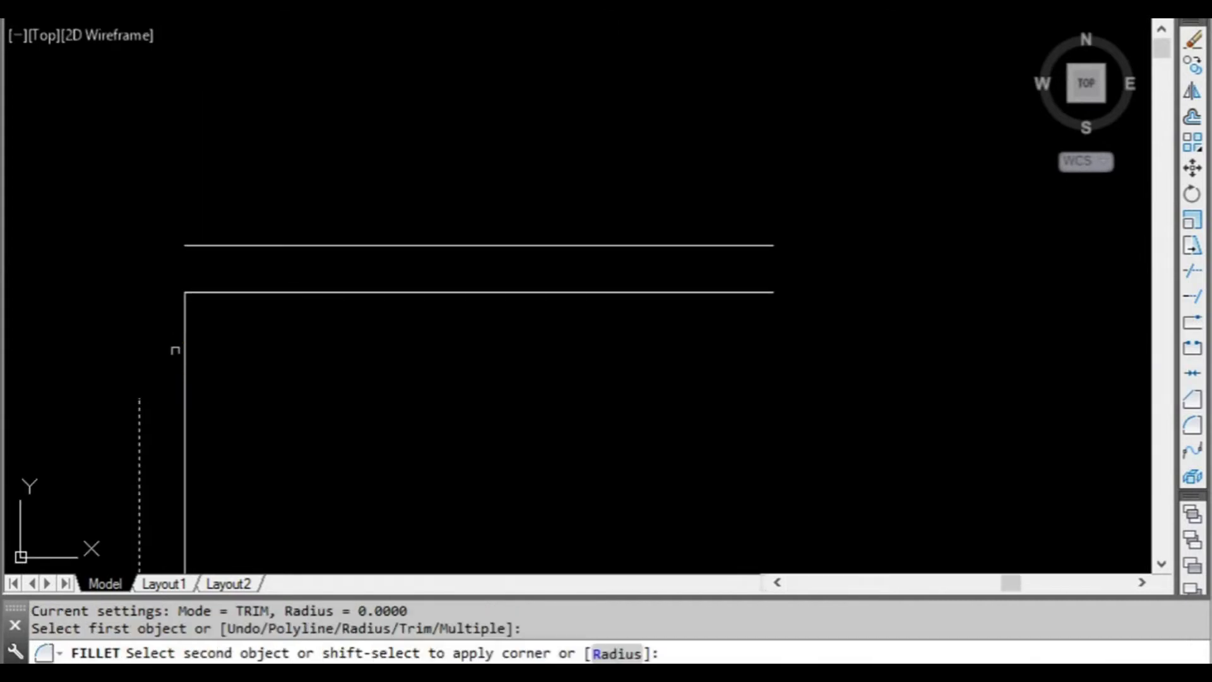
left_click(229, 244)
Step: Examine the two square corners and the open ends of the double-line shape
scroll(270, 344, "down", 2)
mouse_move(270, 344)
middle_mouse_down()
mouse_move(200, 315)
mouse_move(221, 282)
middle_mouse_up()
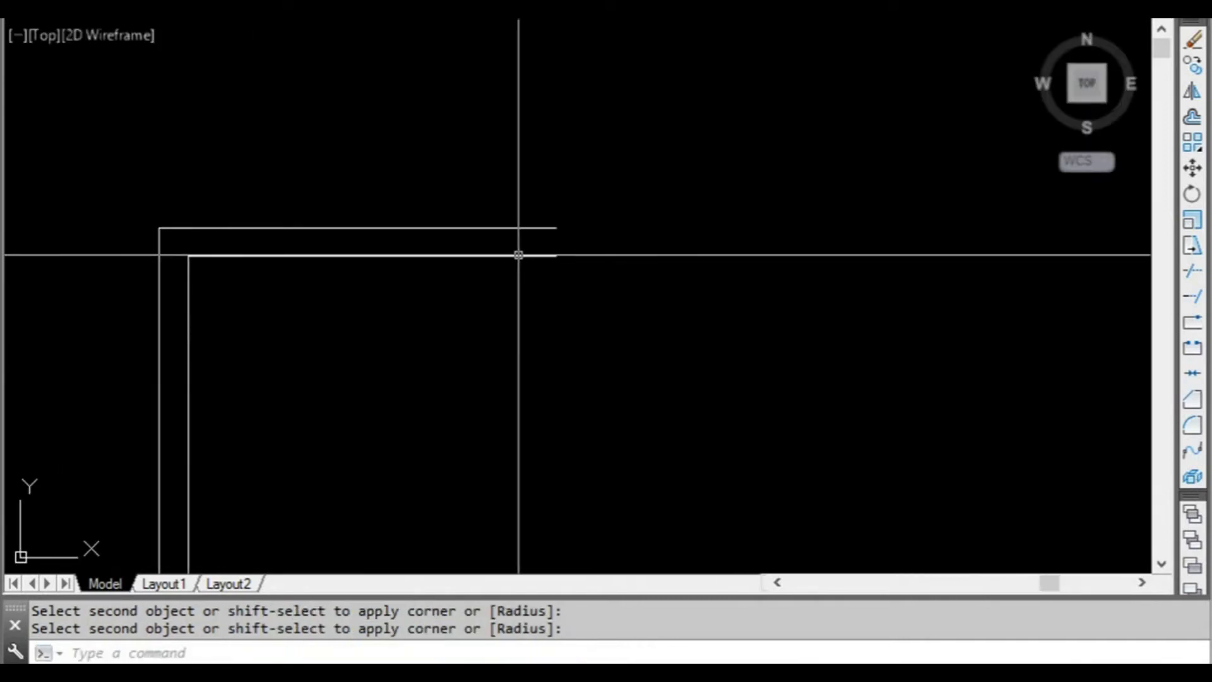
scroll(517, 255, "down", 2)
middle_click_drag(517, 254, 387, 263)
scroll(177, 281, "up", 2)
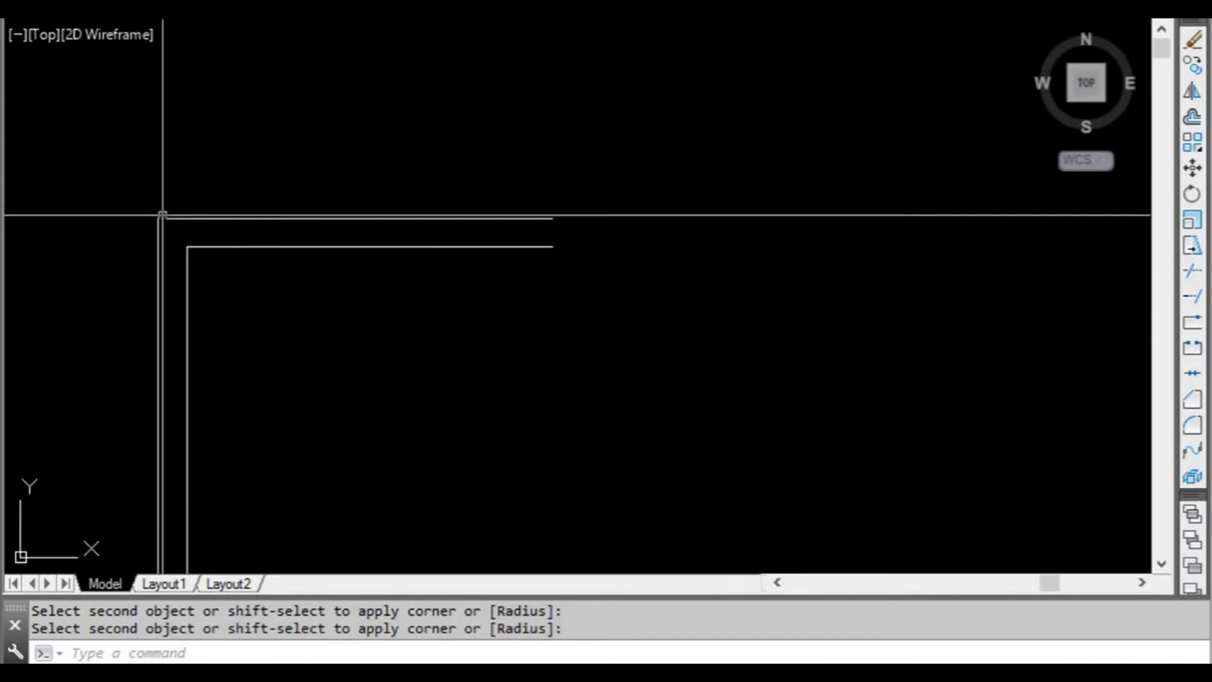
scroll(336, 303, "down", 2)
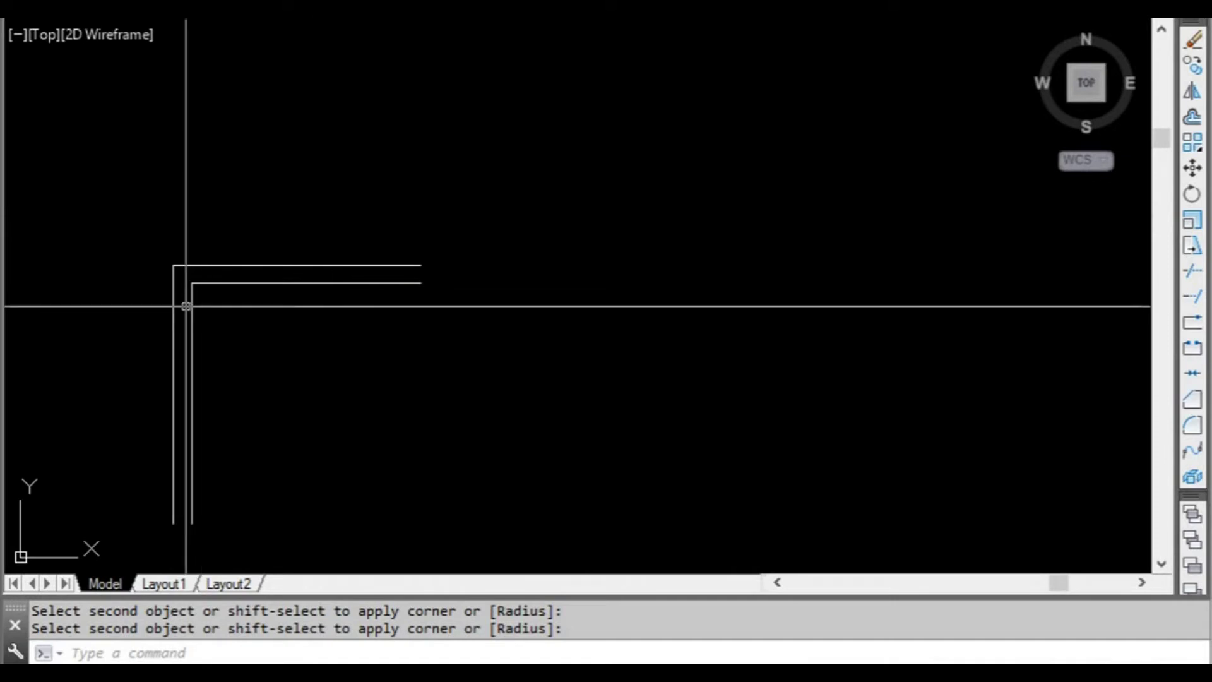
scroll(186, 305, "up", 2)
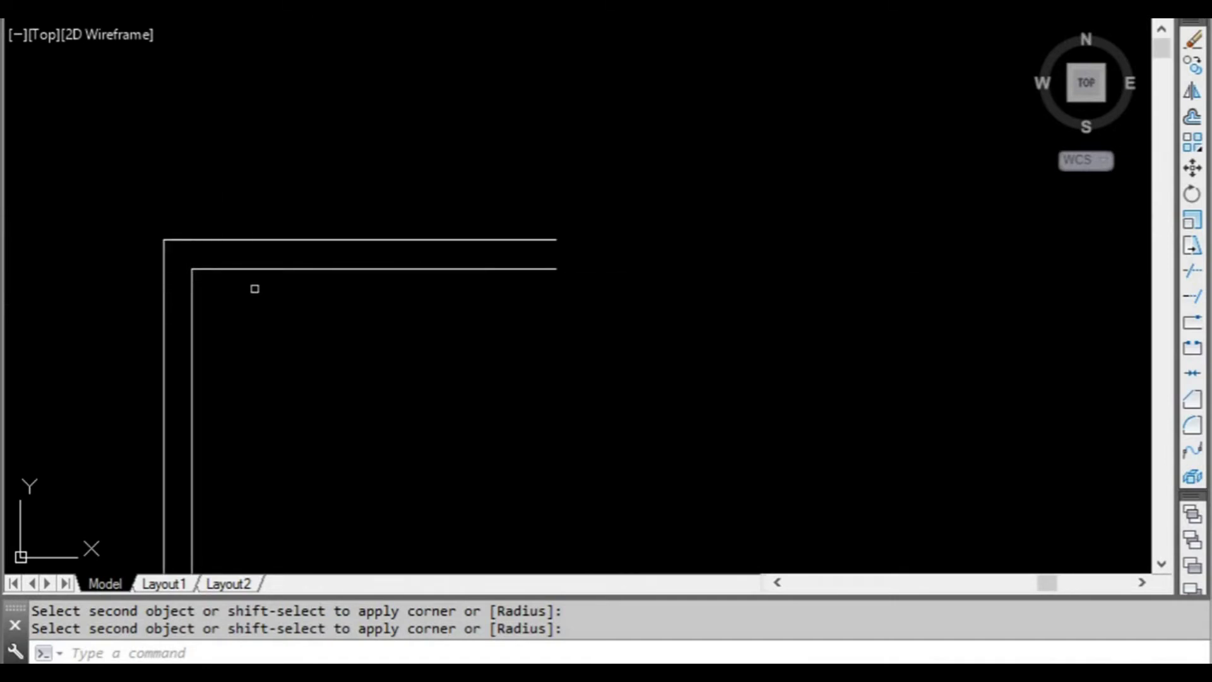
scroll(252, 309, "down", 2)
middle_click_drag(376, 324, 284, 341)
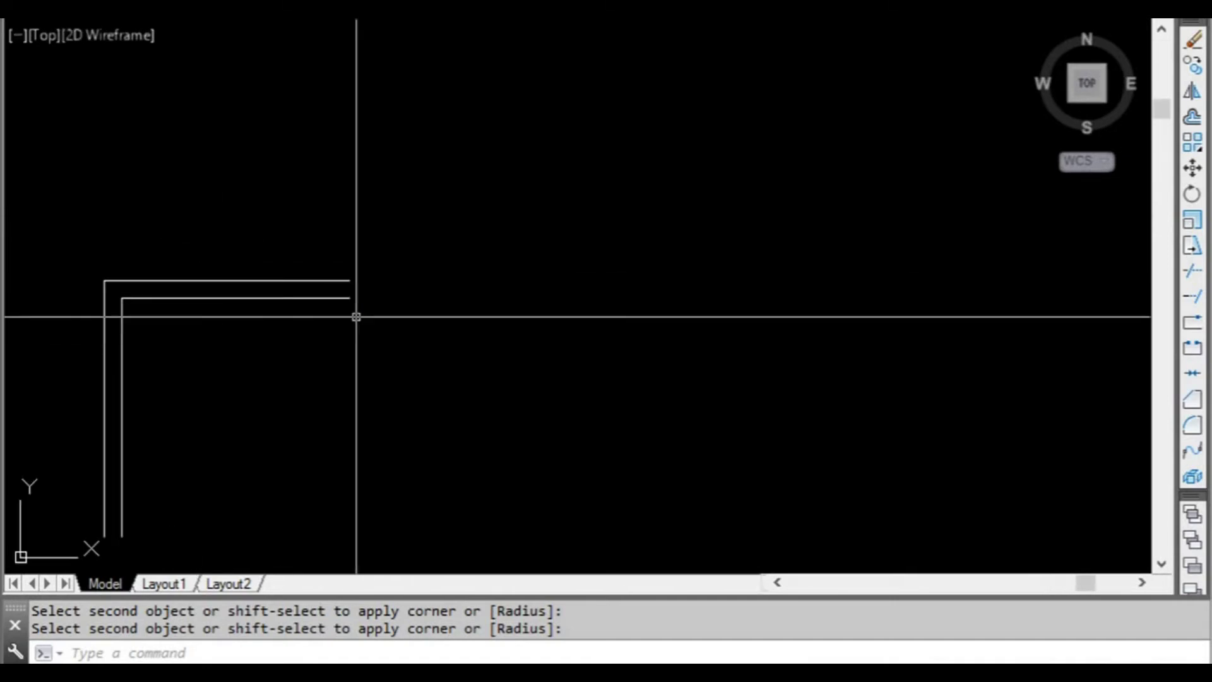
Step: Draw two separate vertical lines side by side, just beyond the open ends of the horizontal lines
type("l")
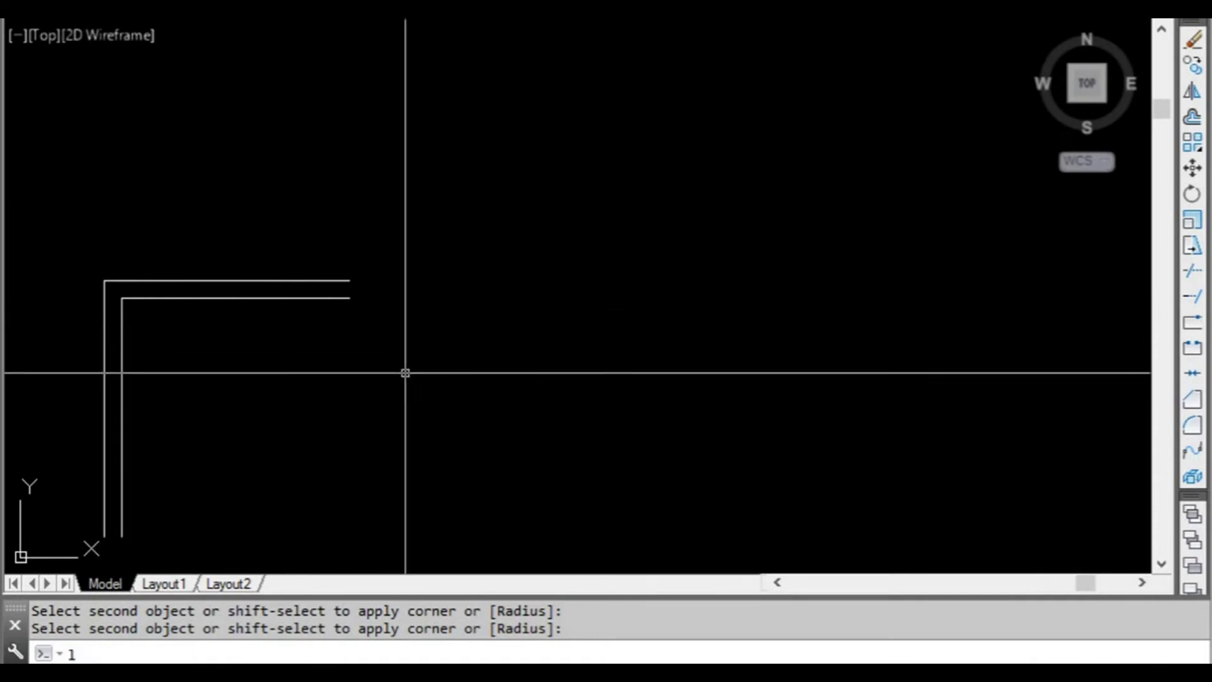
key("Return")
left_click(404, 369)
left_click(403, 144)
key("Return")
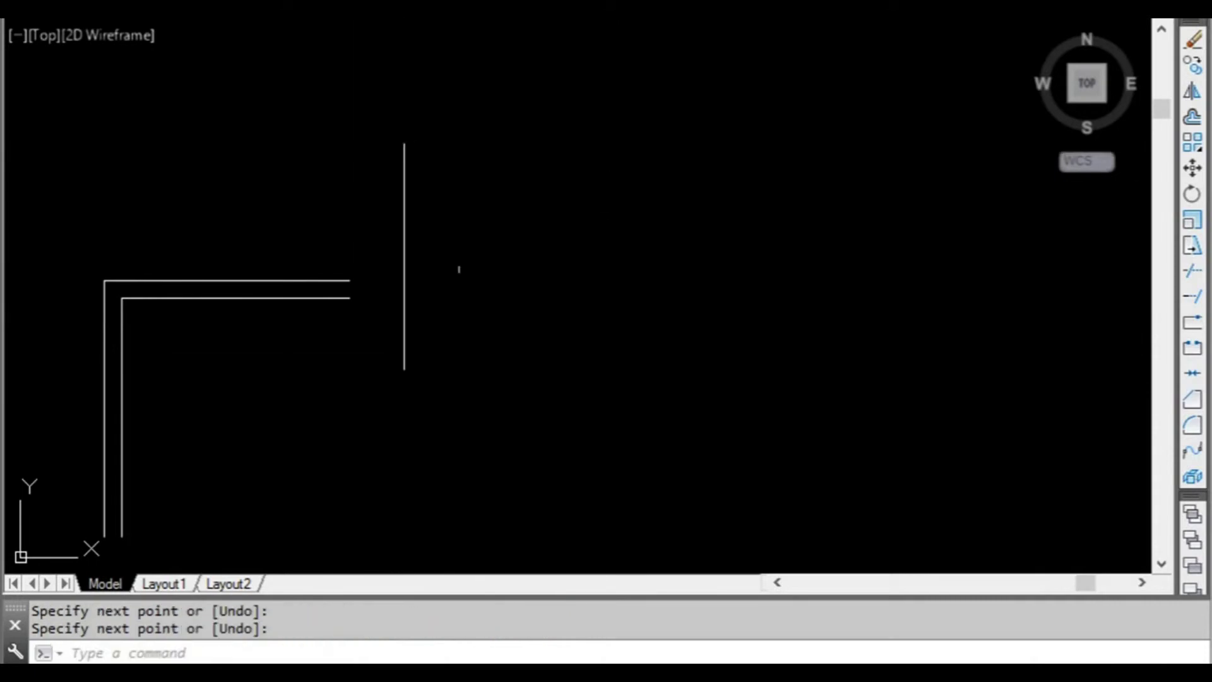
key("Return")
left_click(459, 372)
left_click(460, 130)
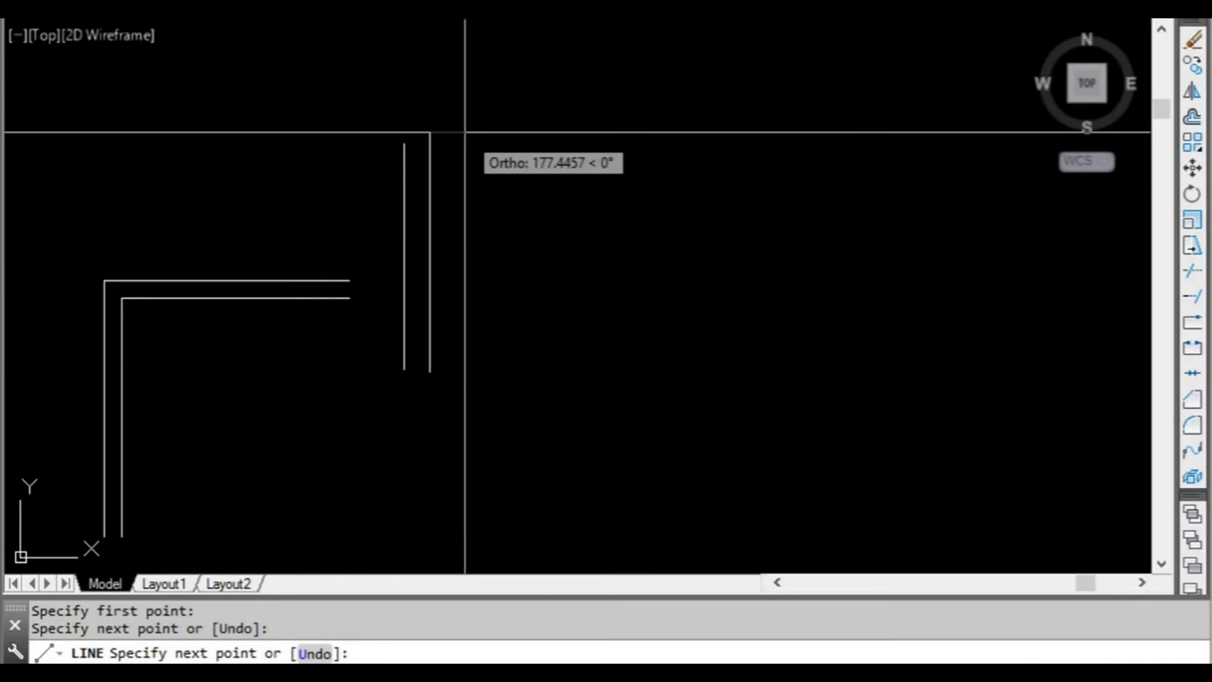
key("Escape")
Step: Turn Ortho off and draw a diagonal line sloping down to the right, across the two loose vertical lines
scroll(369, 307, "up", 2)
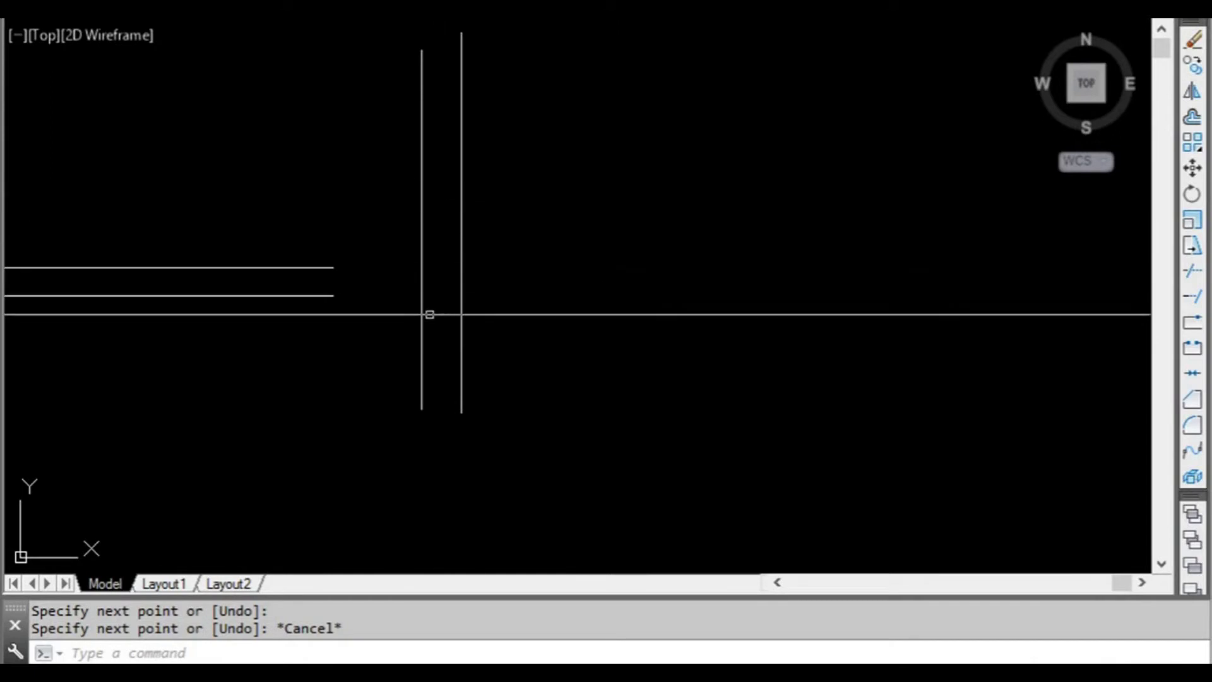
scroll(427, 311, "down", 2)
scroll(443, 335, "up", 2)
middle_click_drag(414, 300, 464, 323)
scroll(449, 316, "down", 2)
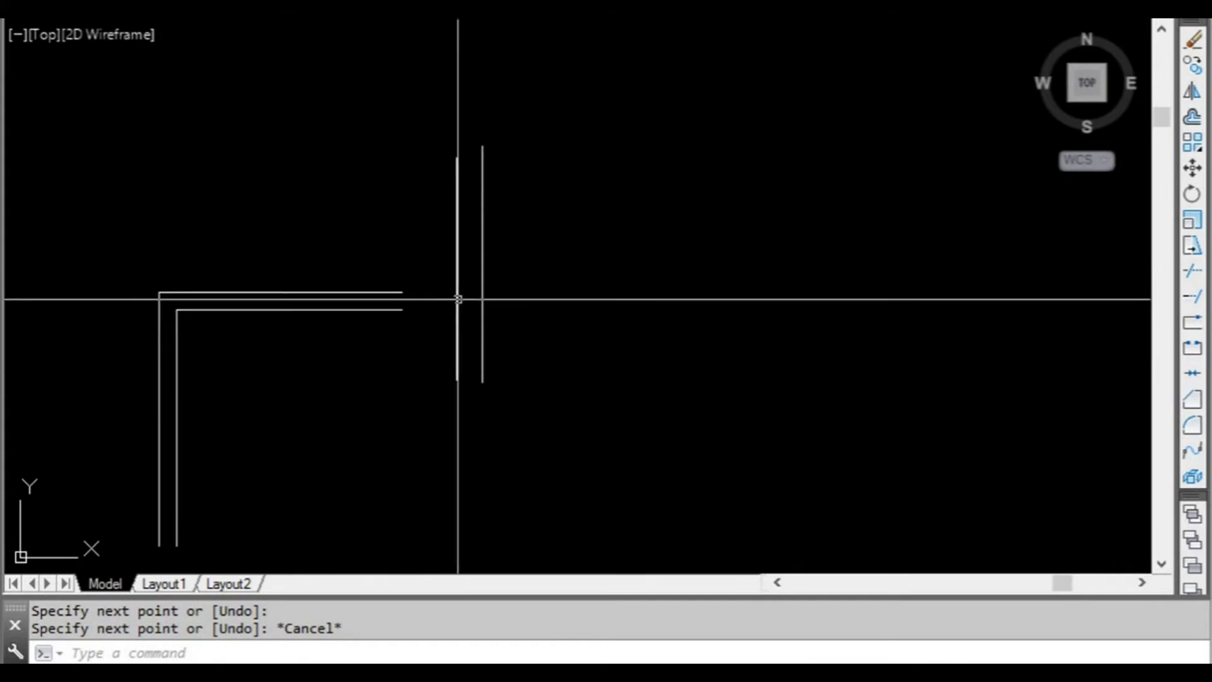
scroll(440, 312, "up", 2)
middle_click_drag(442, 320, 433, 335)
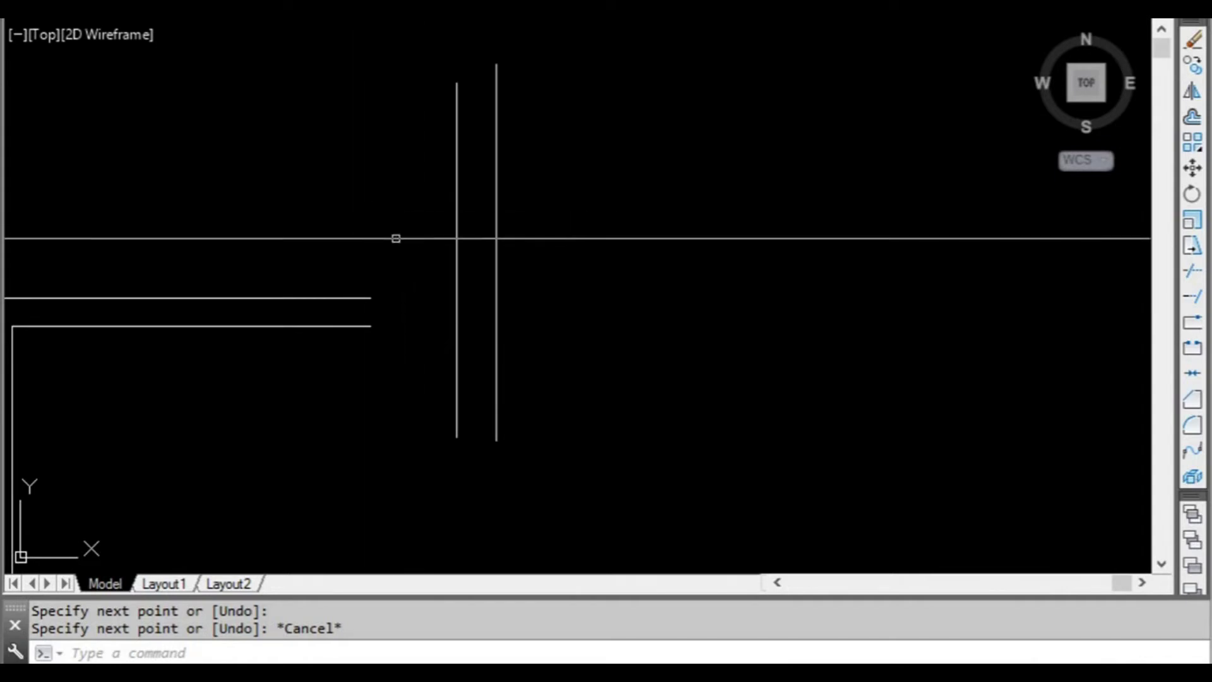
type("l")
key("Return")
left_click(340, 202)
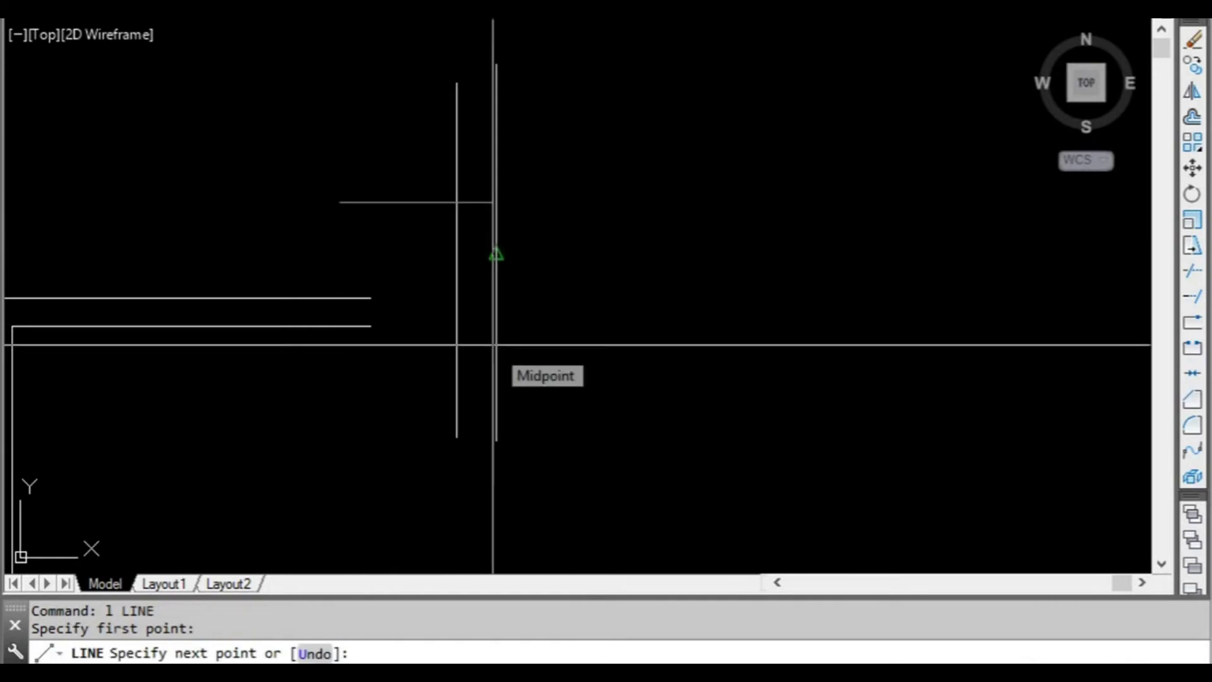
key("F8")
left_click(574, 456)
key("Escape")
Step: Erase the two loose vertical lines crossed by the diagonal line
left_click(541, 222)
left_click(435, 173)
type("e")
key("Return")
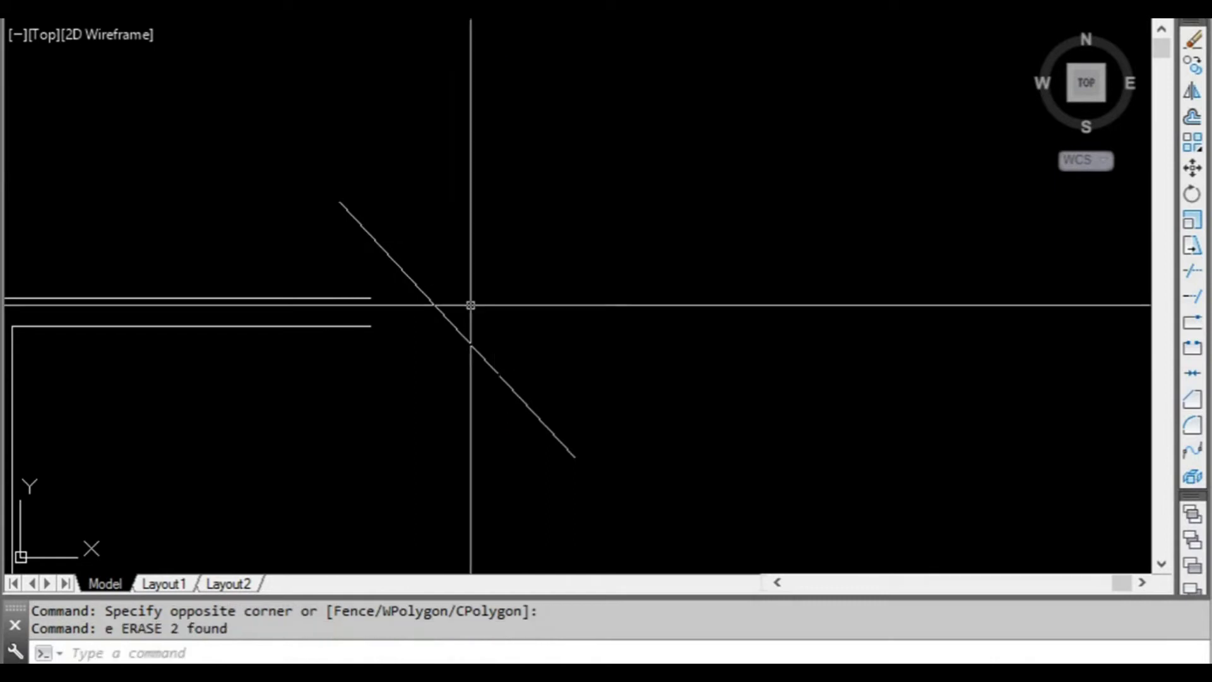
left_click(409, 345)
key("Escape")
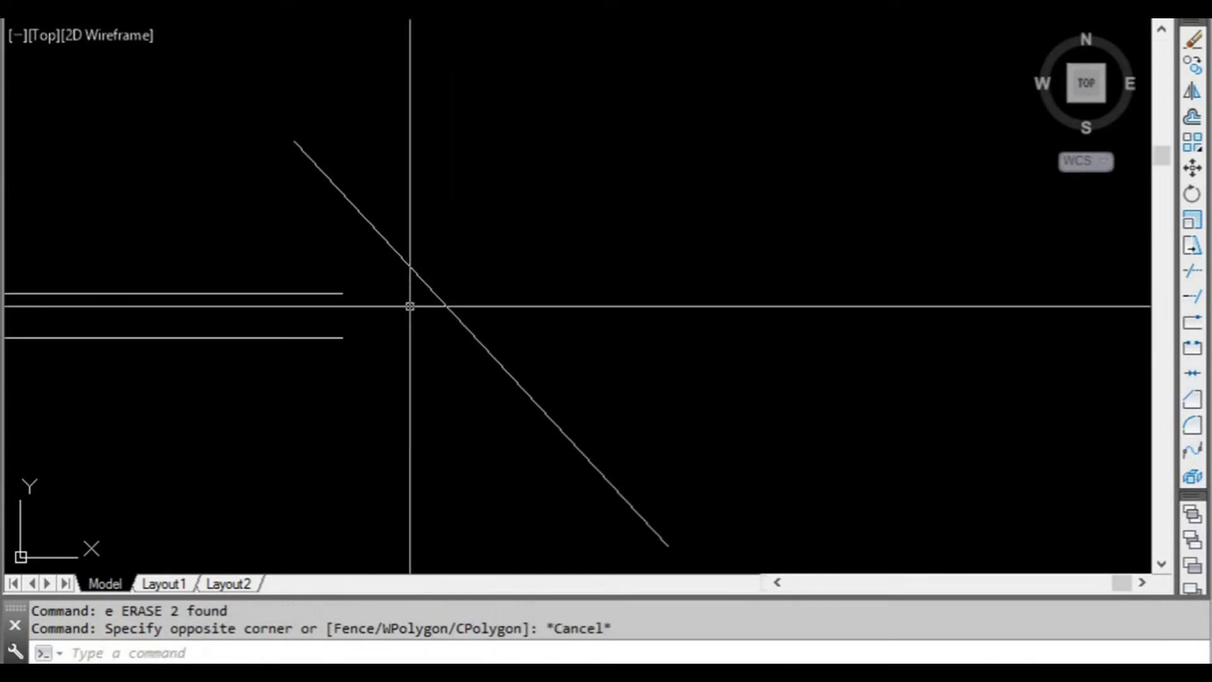
Step: Extend both horizontal lines to the diagonal line, using the diagonal as the boundary edge
middle_click_drag(433, 311, 439, 314)
key("Escape")
middle_click_drag(431, 356, 446, 338)
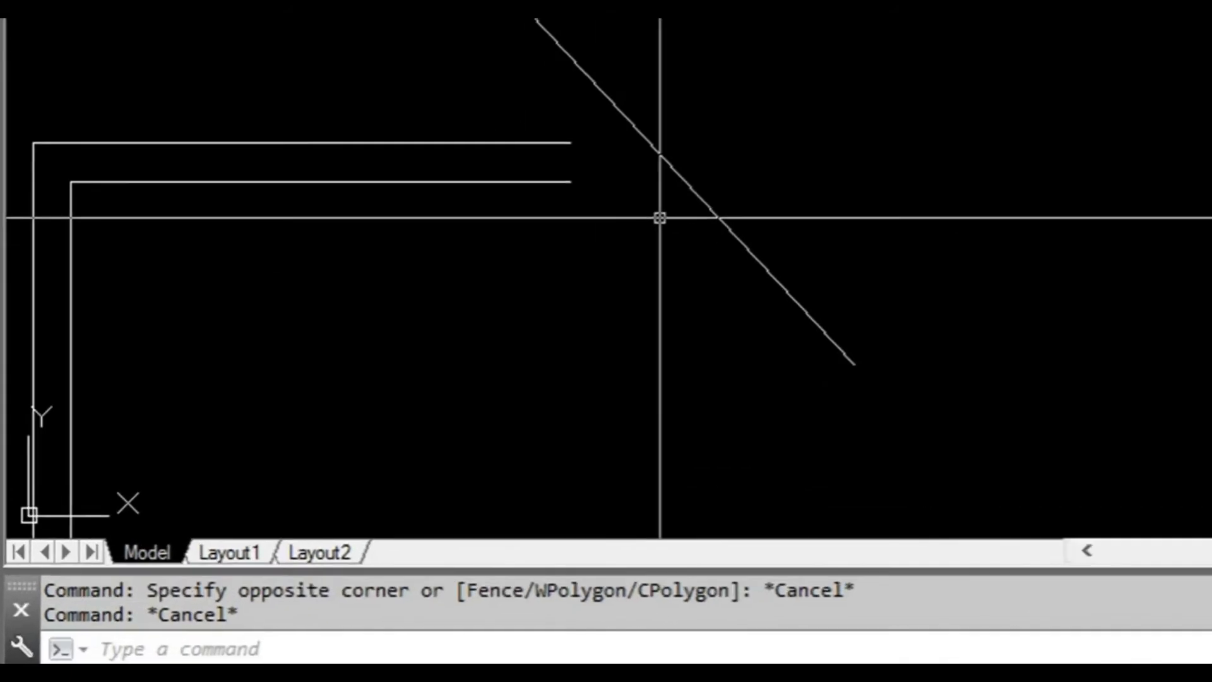
type("e")
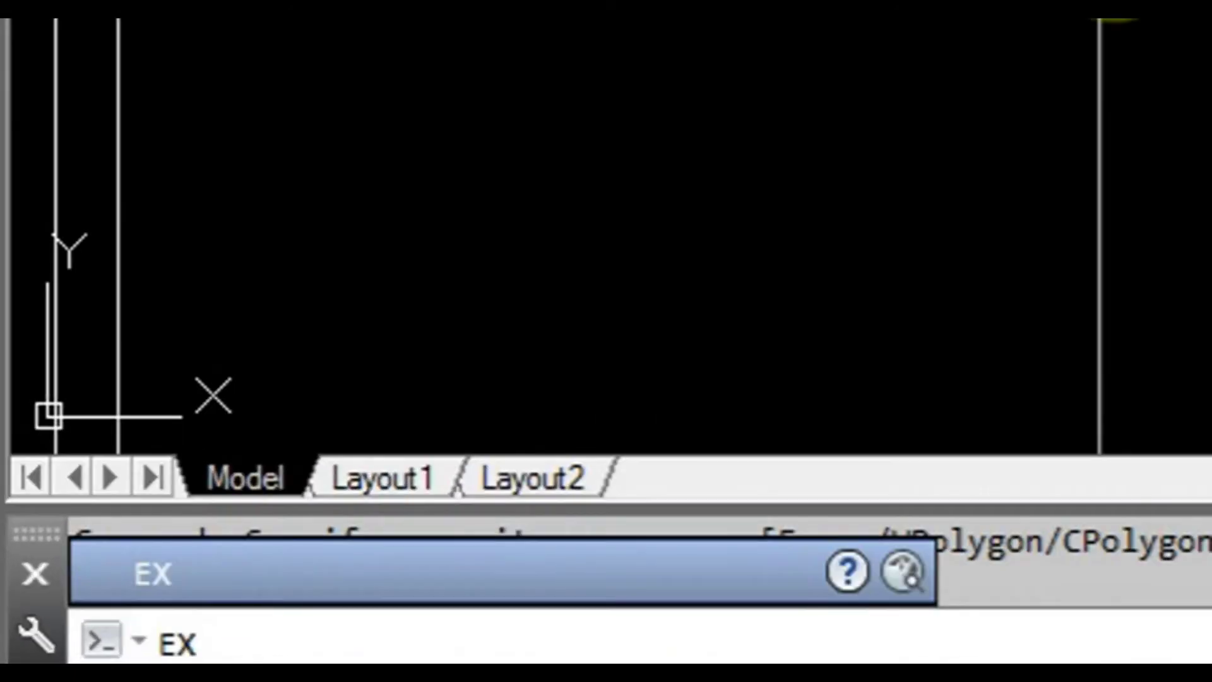
type("x")
key("Return")
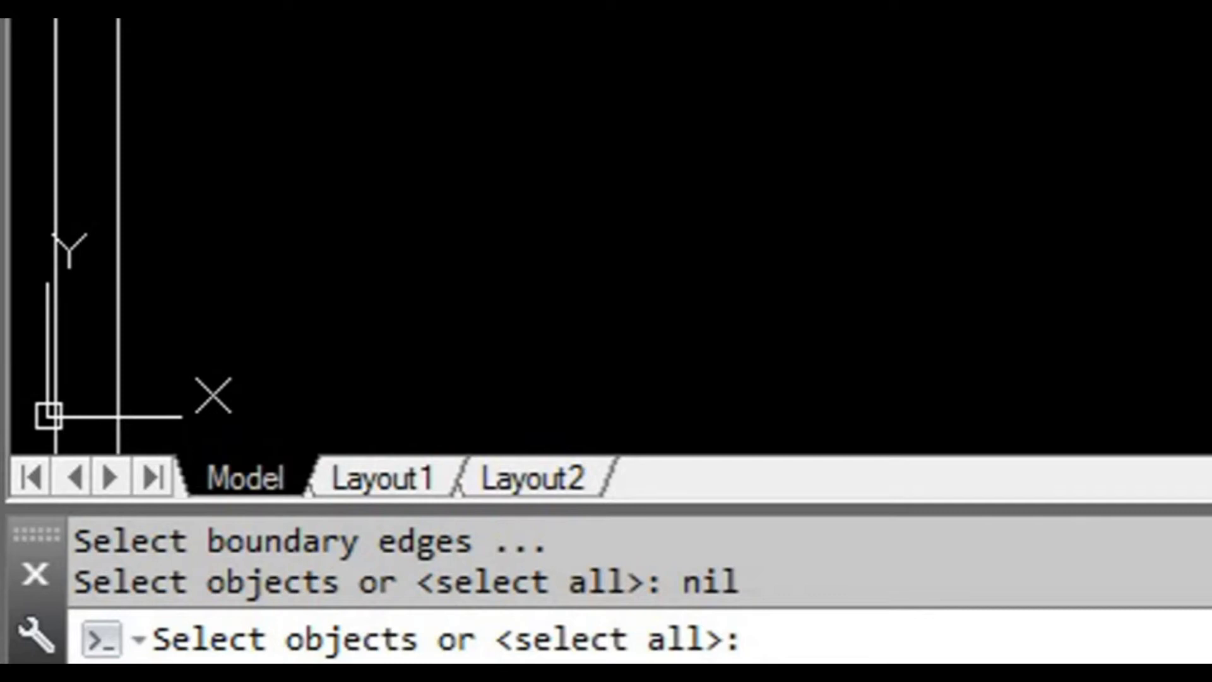
left_click(808, 76)
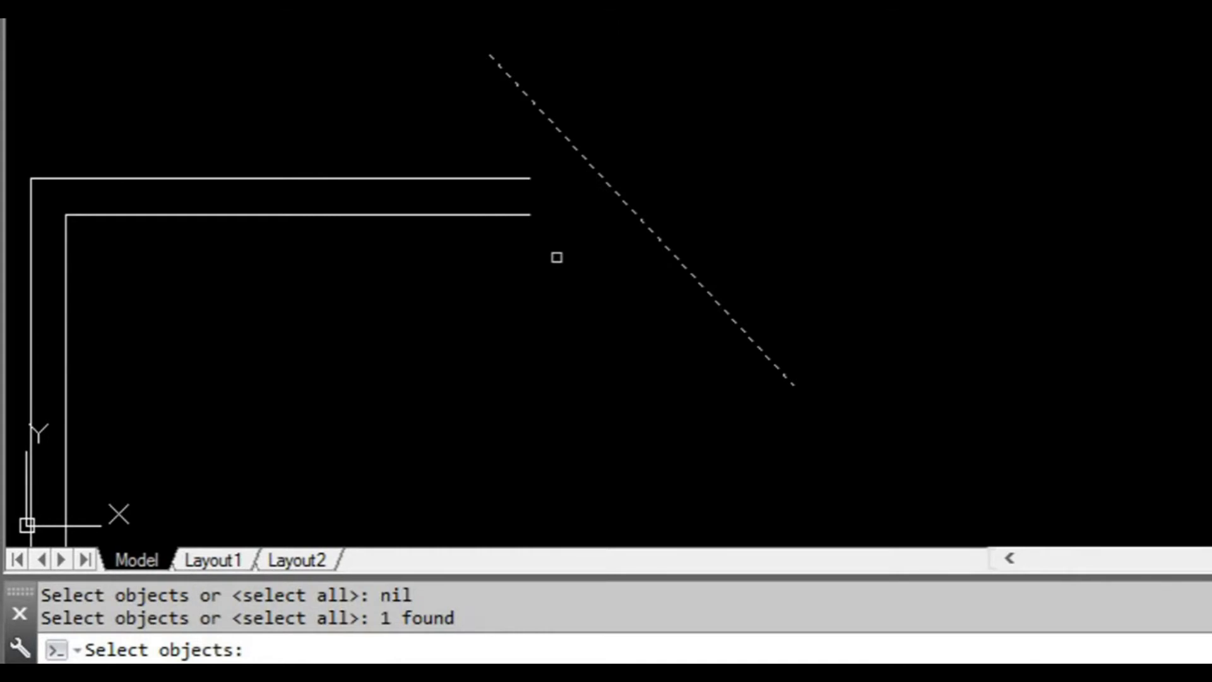
key("Return")
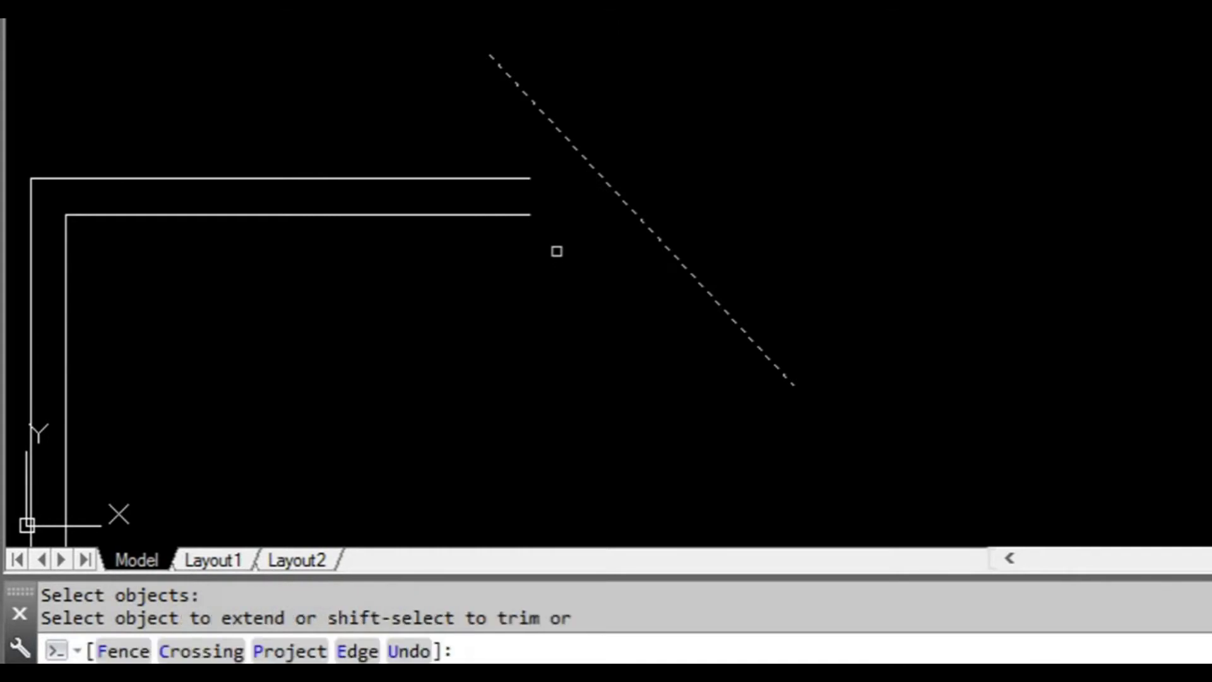
left_click(501, 154)
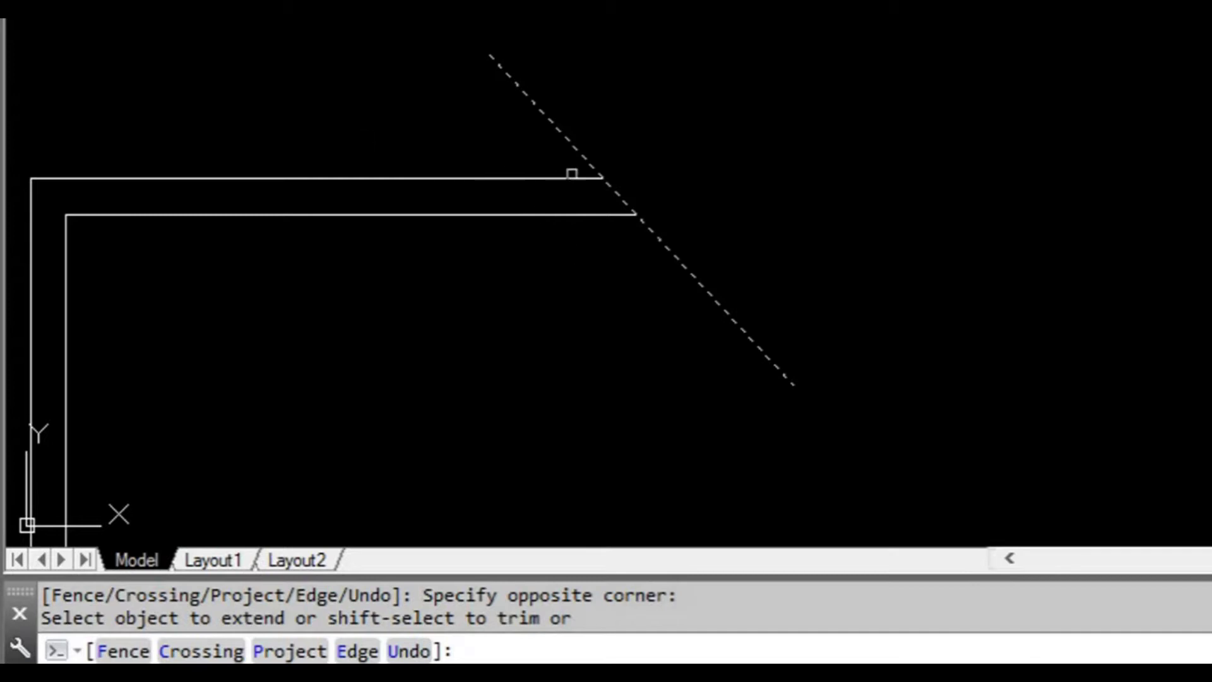
key("Escape")
Step: Draw a circle a short distance below the lower ends of the two vertical lines
scroll(647, 199, "down", 2)
middle_click_drag(631, 192, 549, 192)
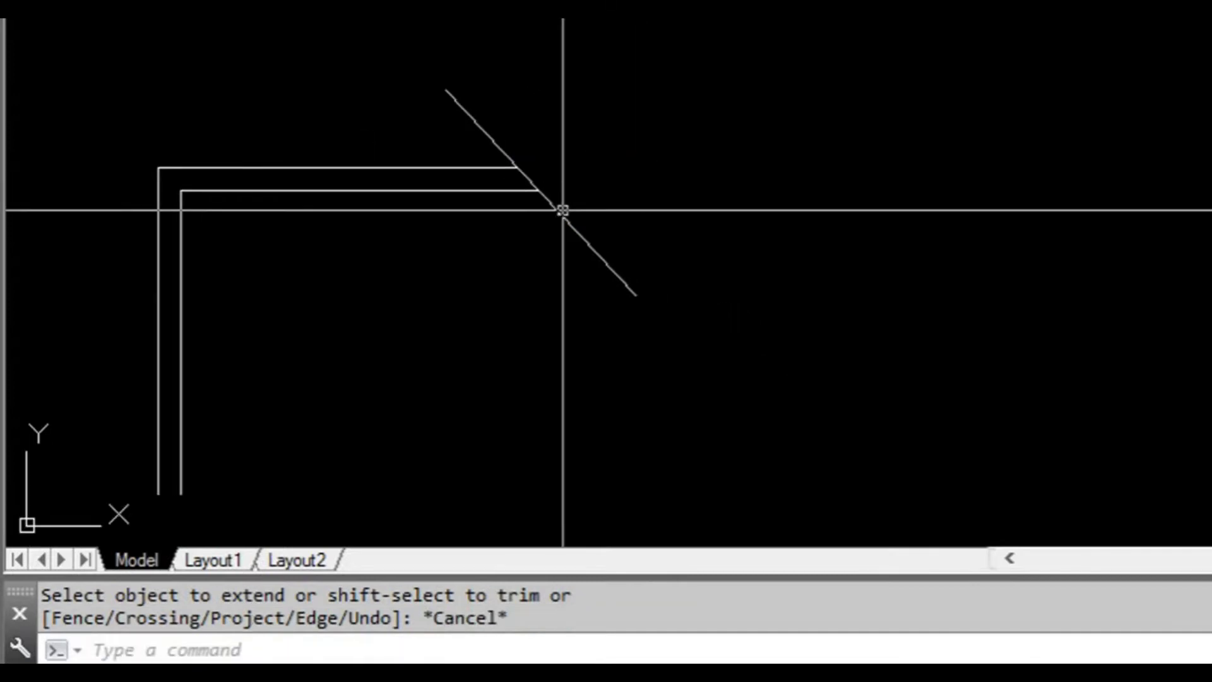
middle_click_drag(465, 222, 544, 138)
middle_click_drag(498, 190, 513, 168)
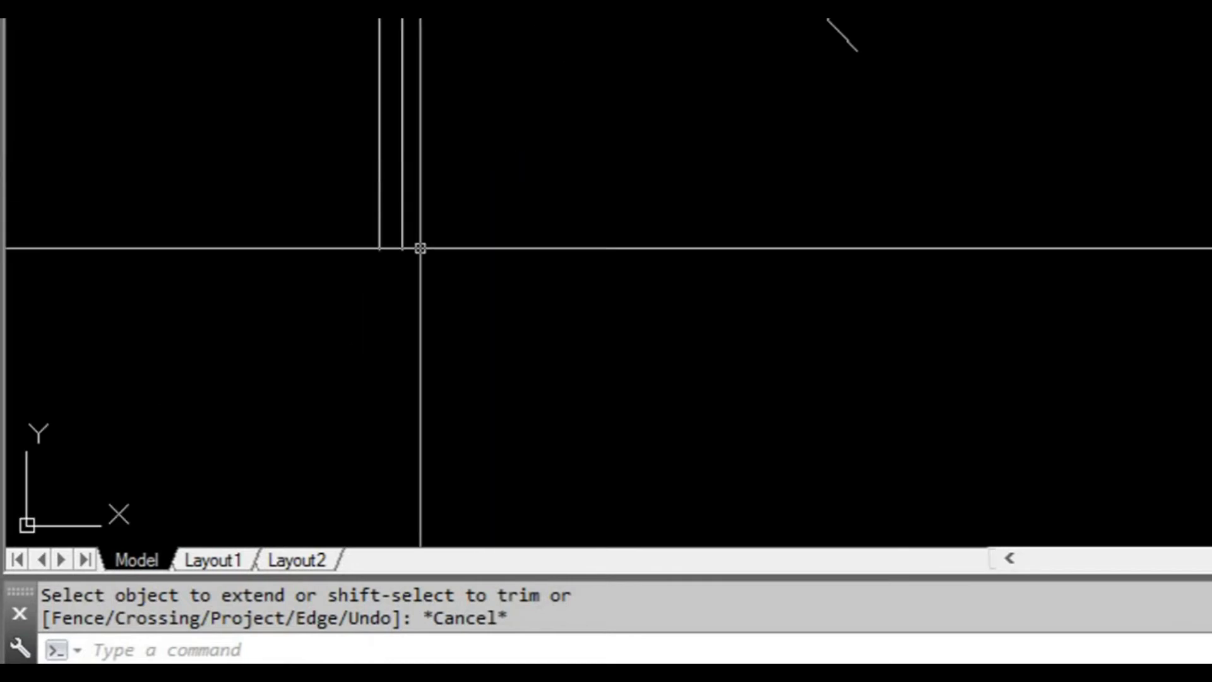
type("c")
key("Return")
left_click(392, 351)
left_click(435, 391)
Step: Extend both vertical lines down to the circle by picking them individually, and undo the extension
scroll(411, 299, "up", 2)
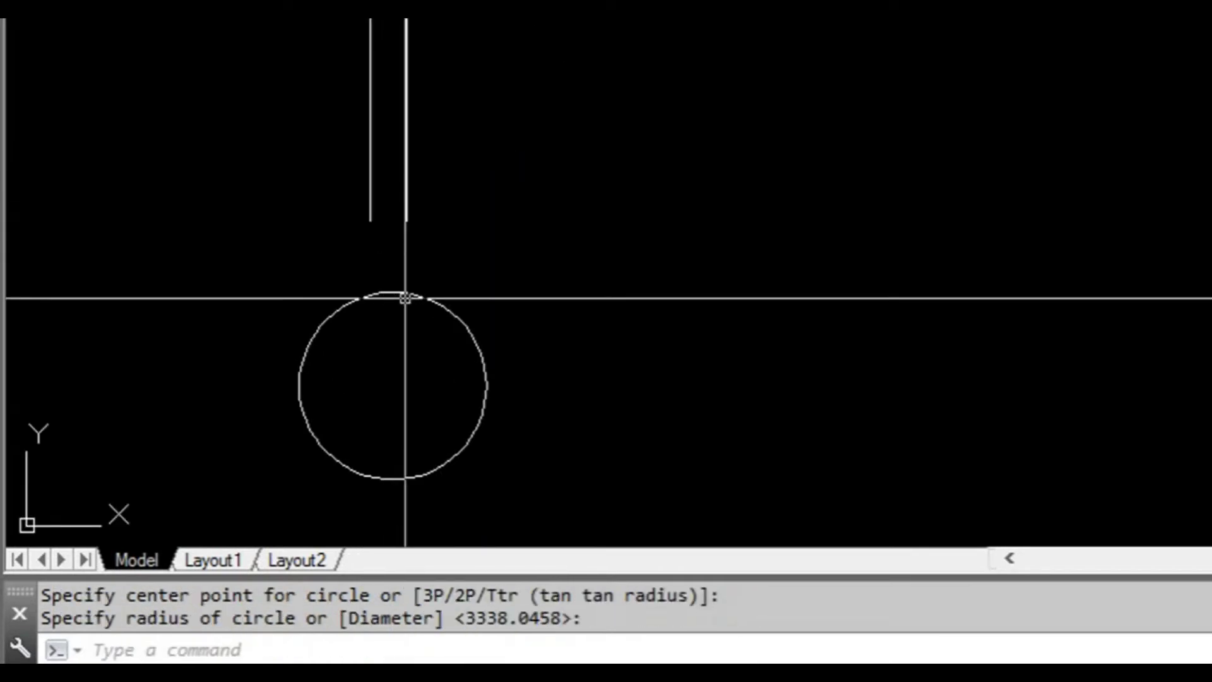
key("Escape")
type("ex")
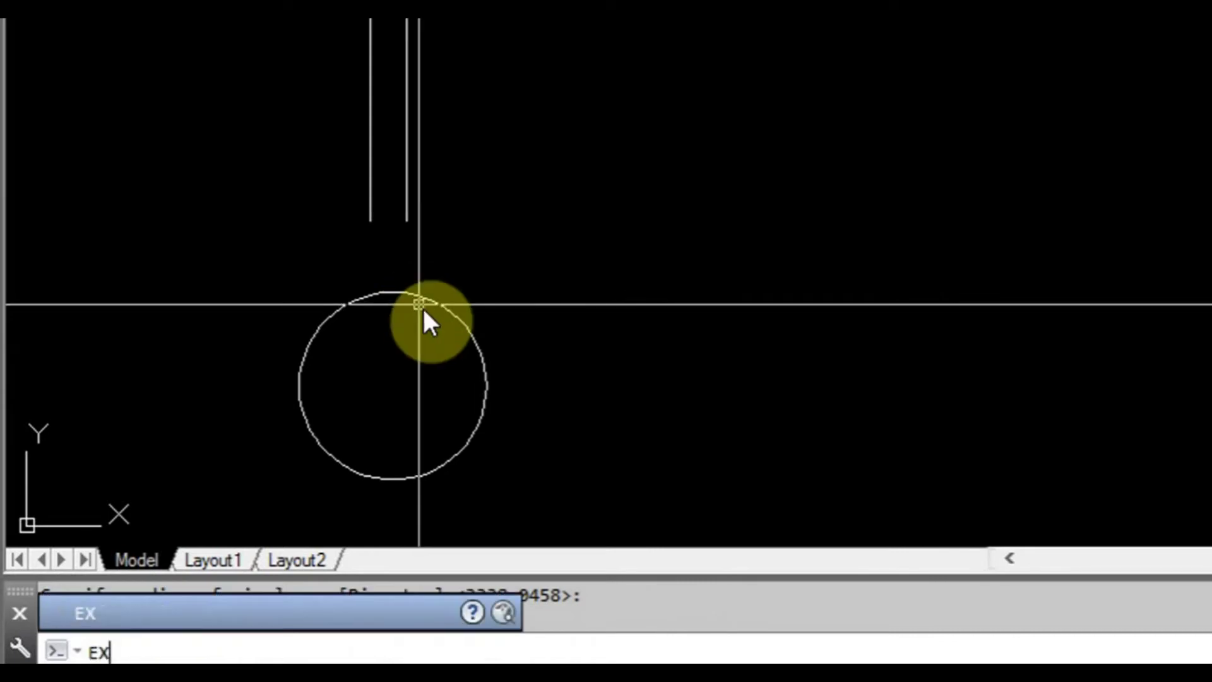
key("Return")
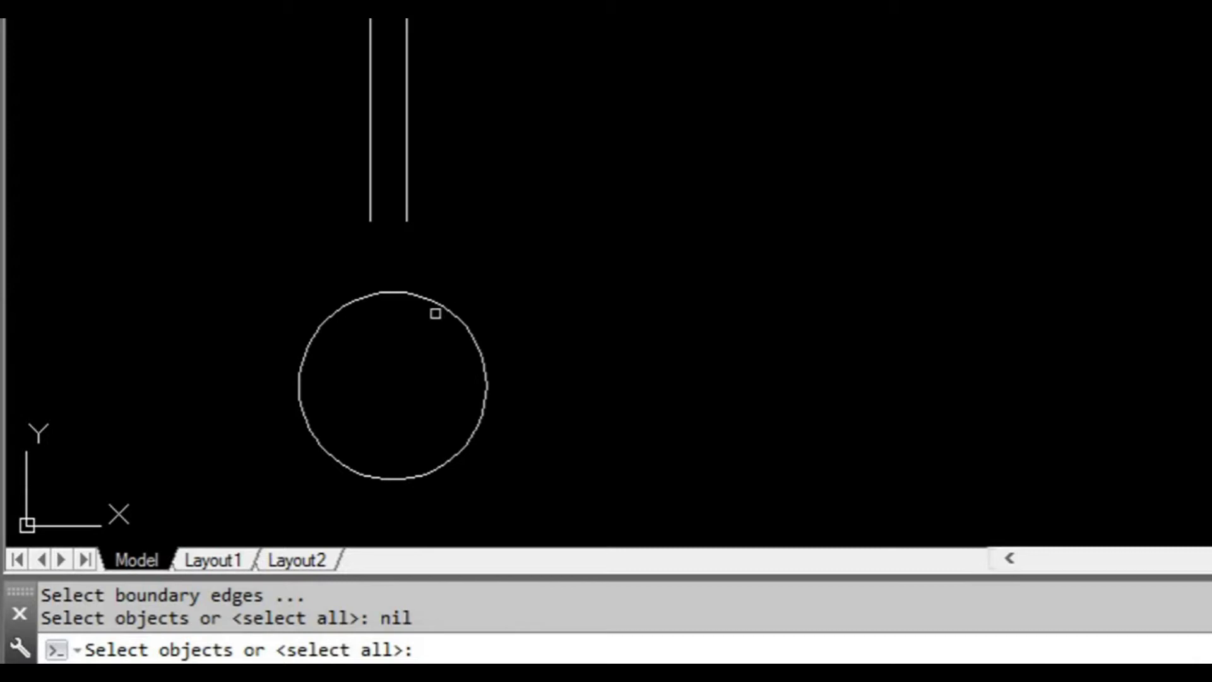
scroll(421, 299, "up", 2)
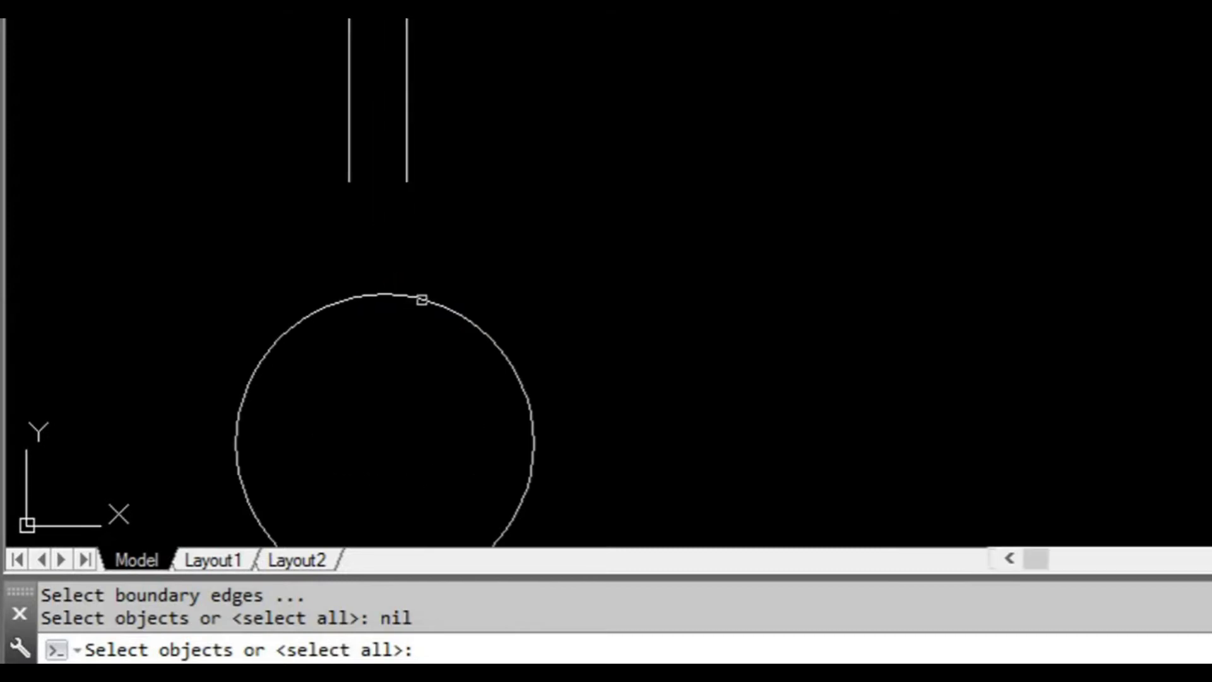
left_click(423, 299)
scroll(508, 223, "down", 2)
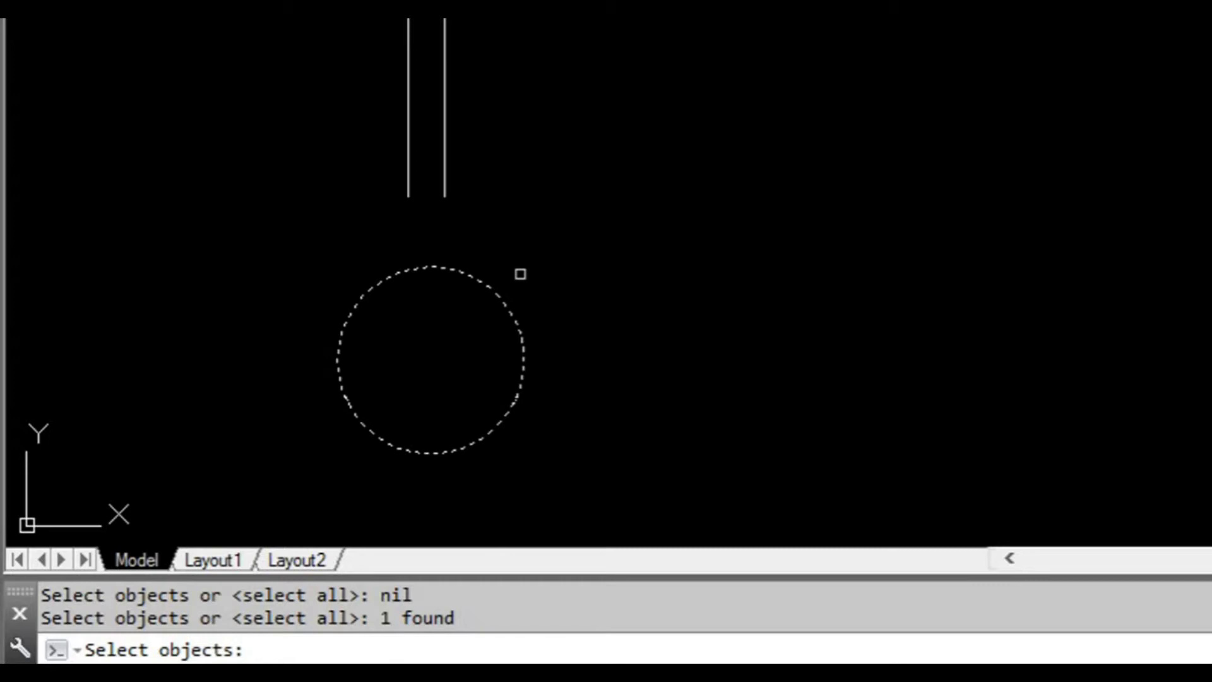
middle_click_drag(520, 270, 493, 260)
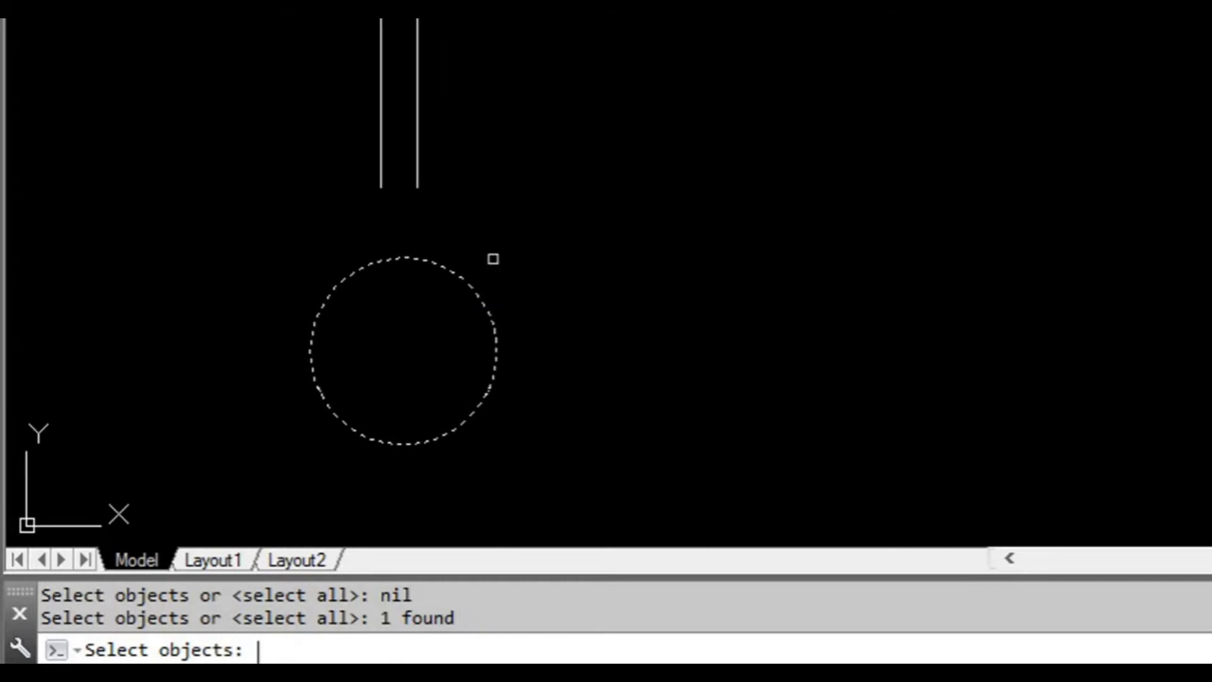
key("Return")
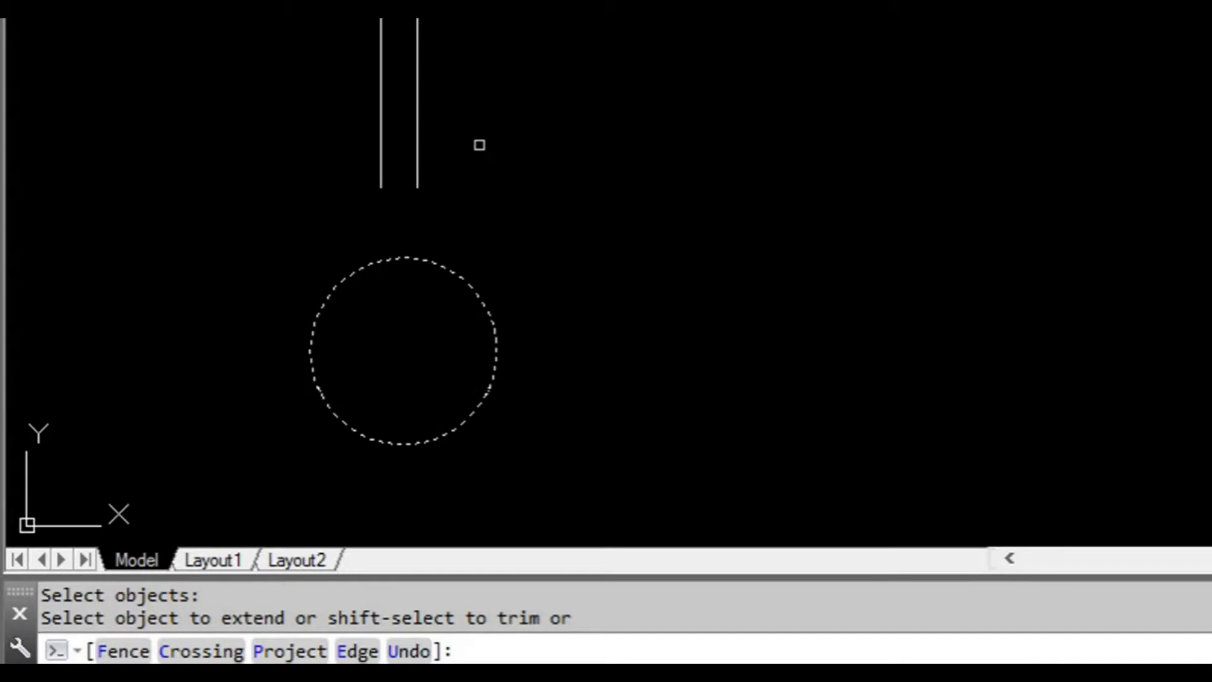
left_click(417, 128)
left_click(379, 128)
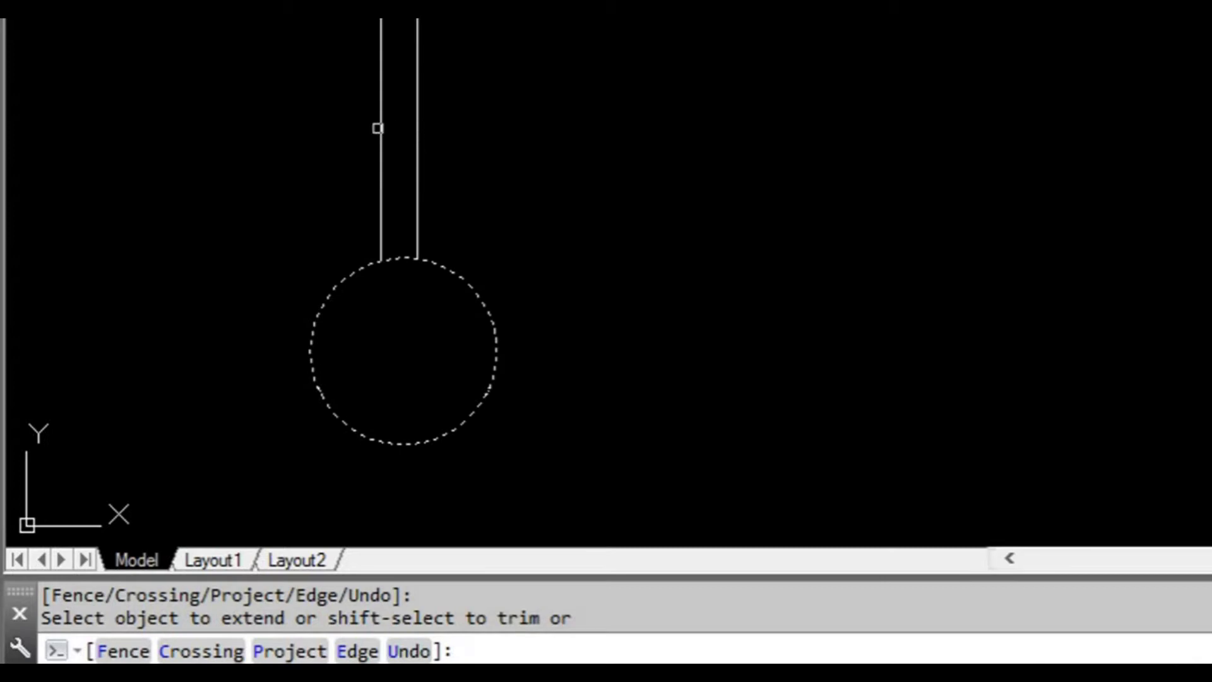
key("Escape")
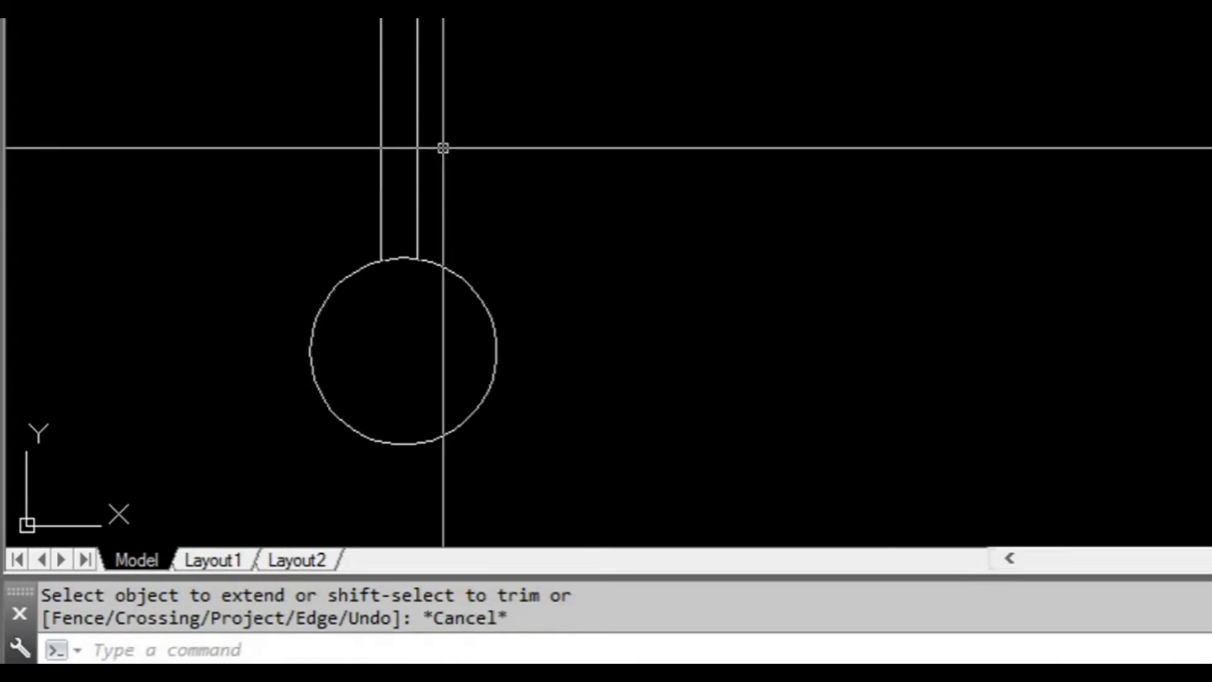
type("u")
key("Return")
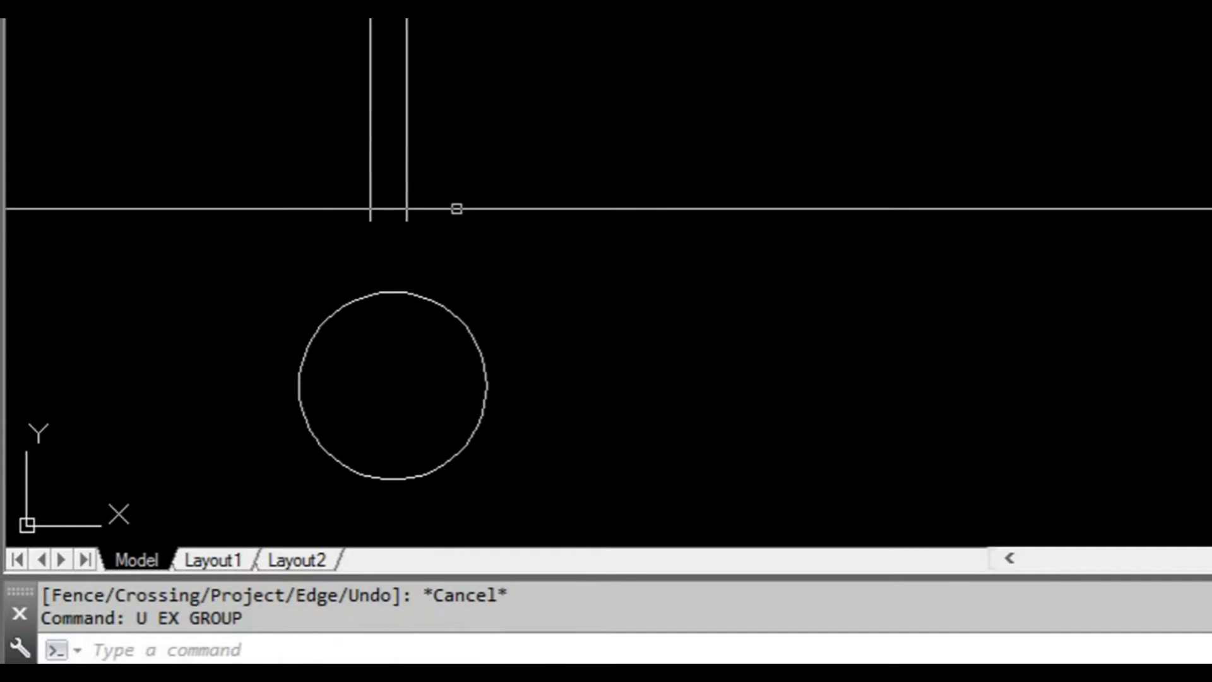
Step: Extend both vertical lines to the circle together with a crossing selection over their lower ends, using the circle as the boundary edge
type("ex")
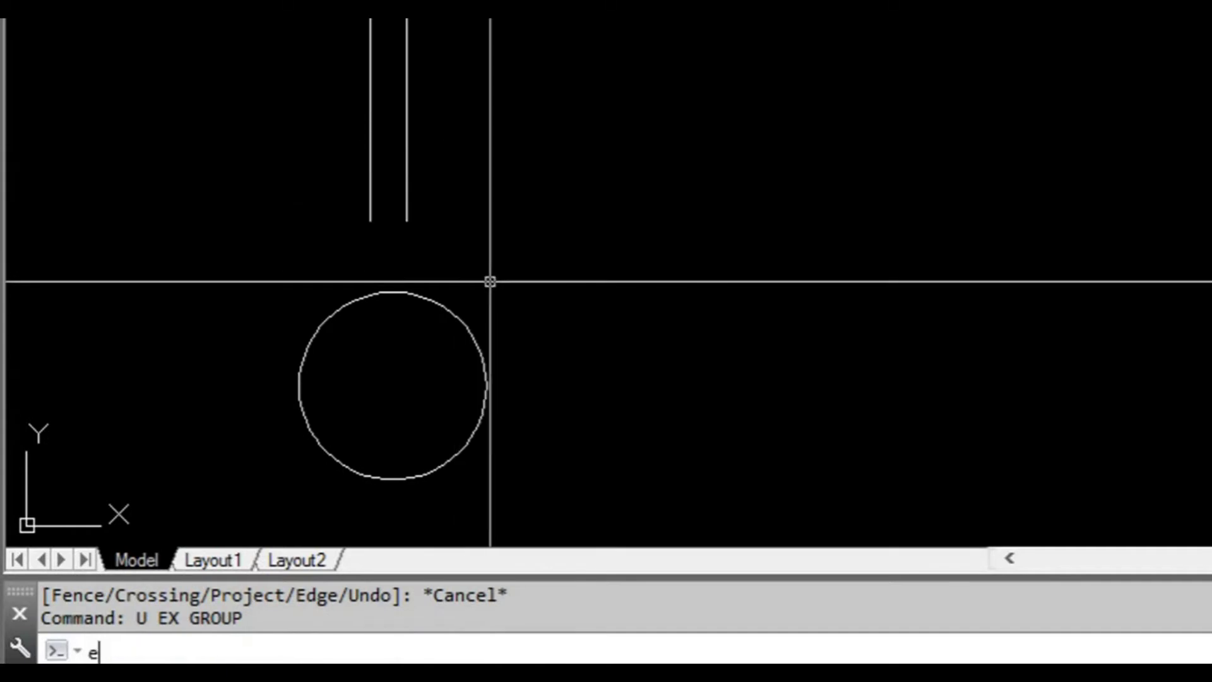
key("Return")
left_click(487, 273)
left_click(421, 311)
key("Return")
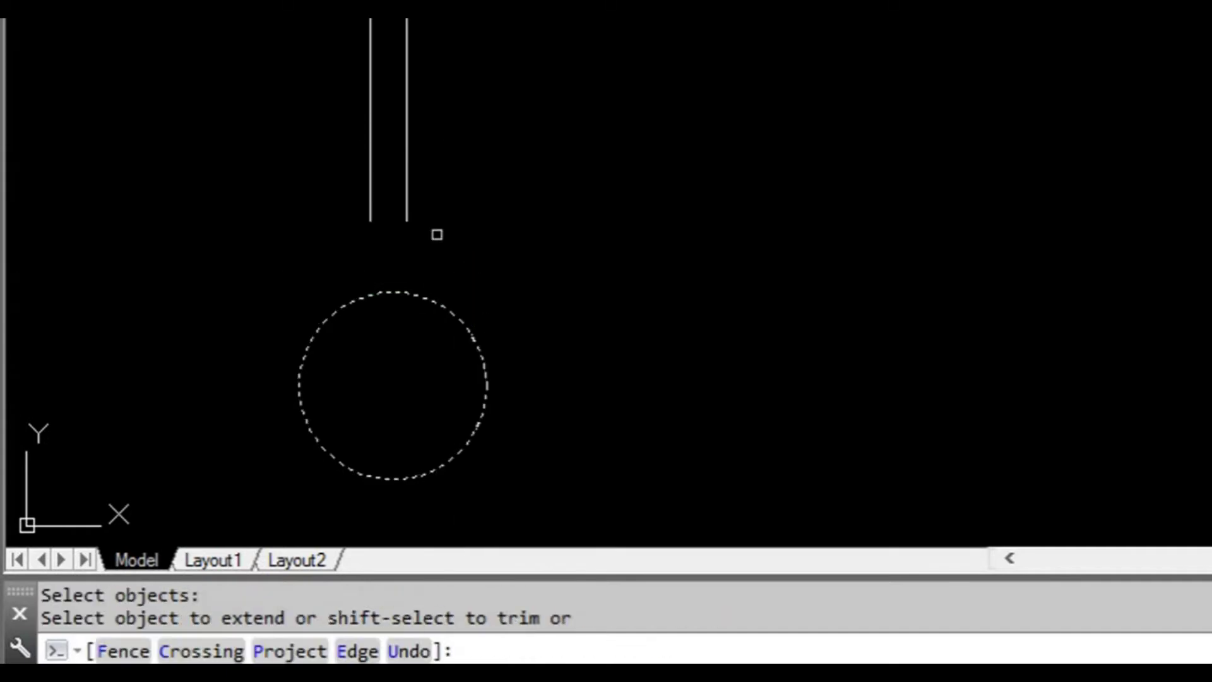
left_click(459, 249)
left_click(329, 177)
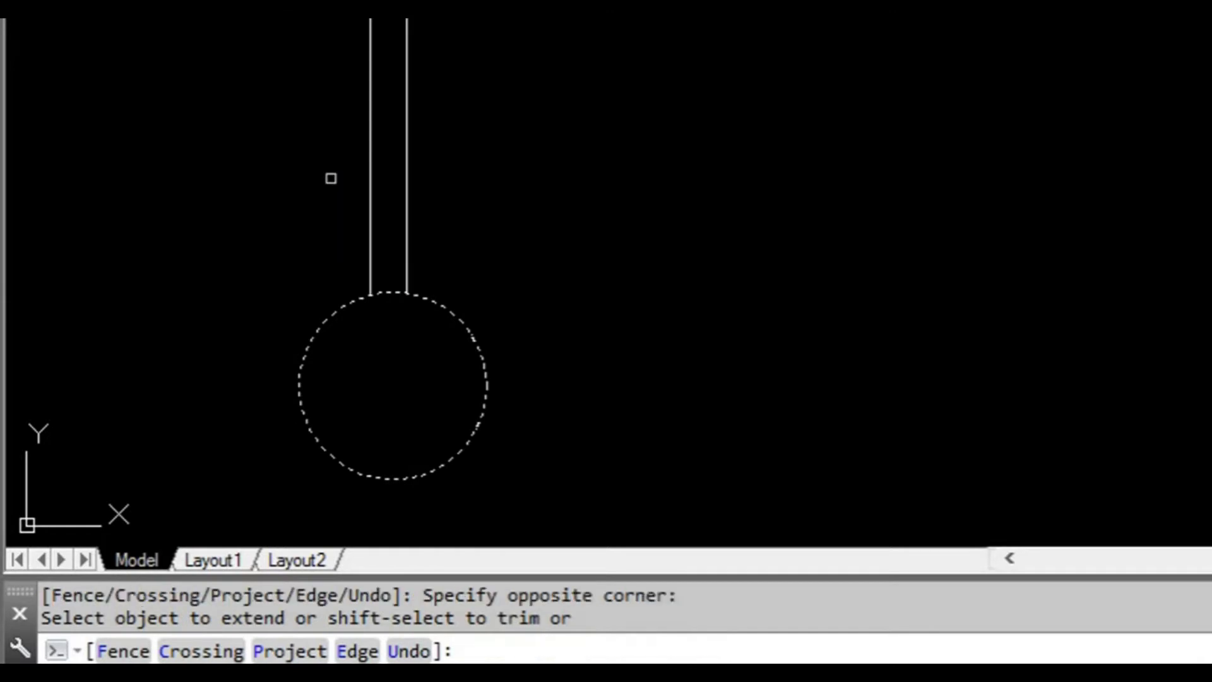
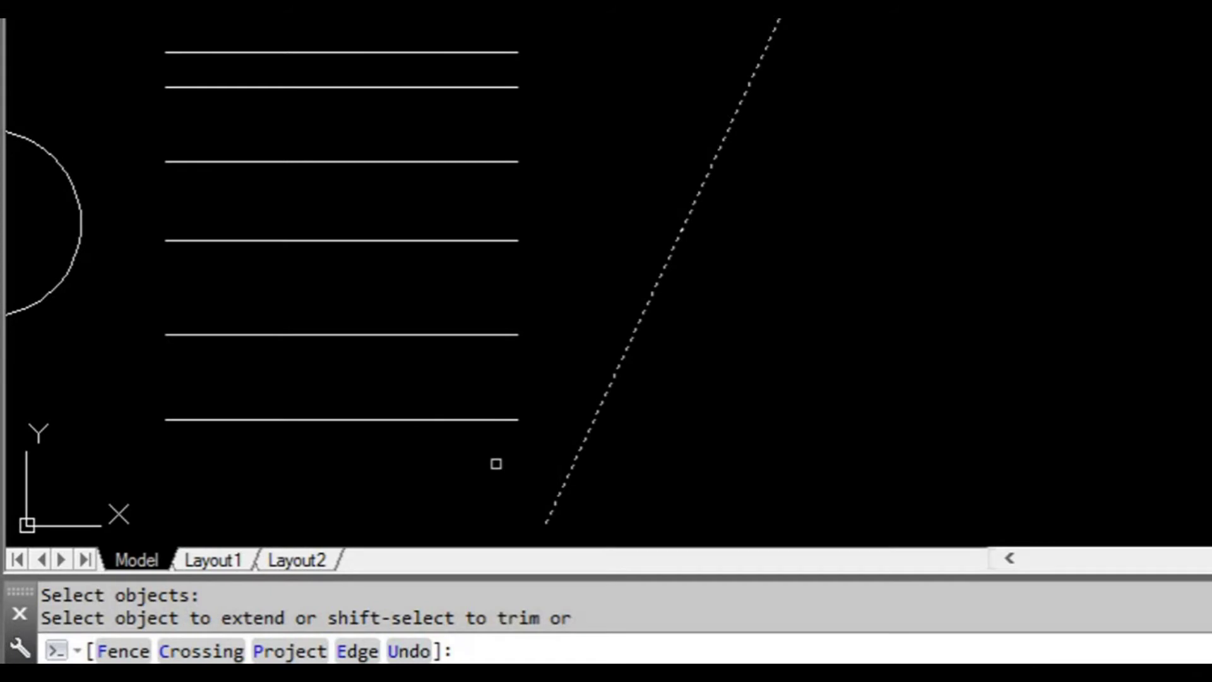
Step: Extend the six horizontal lines and the upper diagonal to the selected slanted boundary line, using a Fence selection across their near ends
scroll(502, 379, "down", 2)
middle_click_drag(501, 373, 446, 387)
scroll(446, 416, "up", 2)
scroll(474, 391, "down", 2)
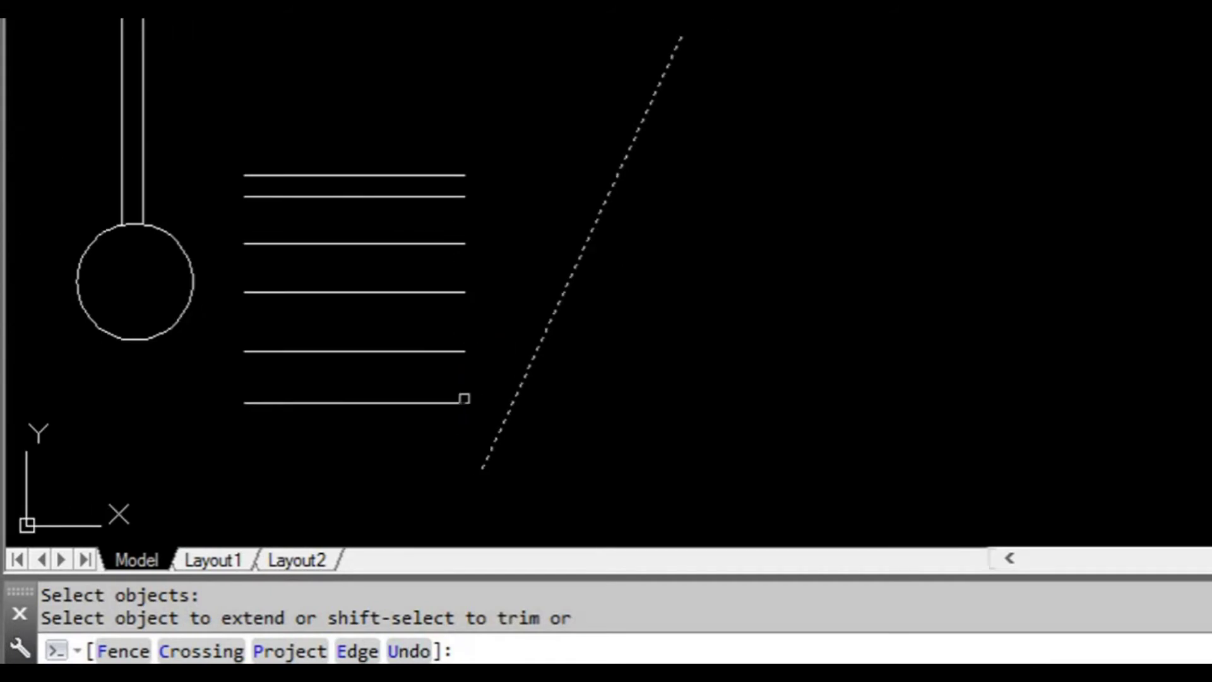
scroll(463, 398, "up", 2)
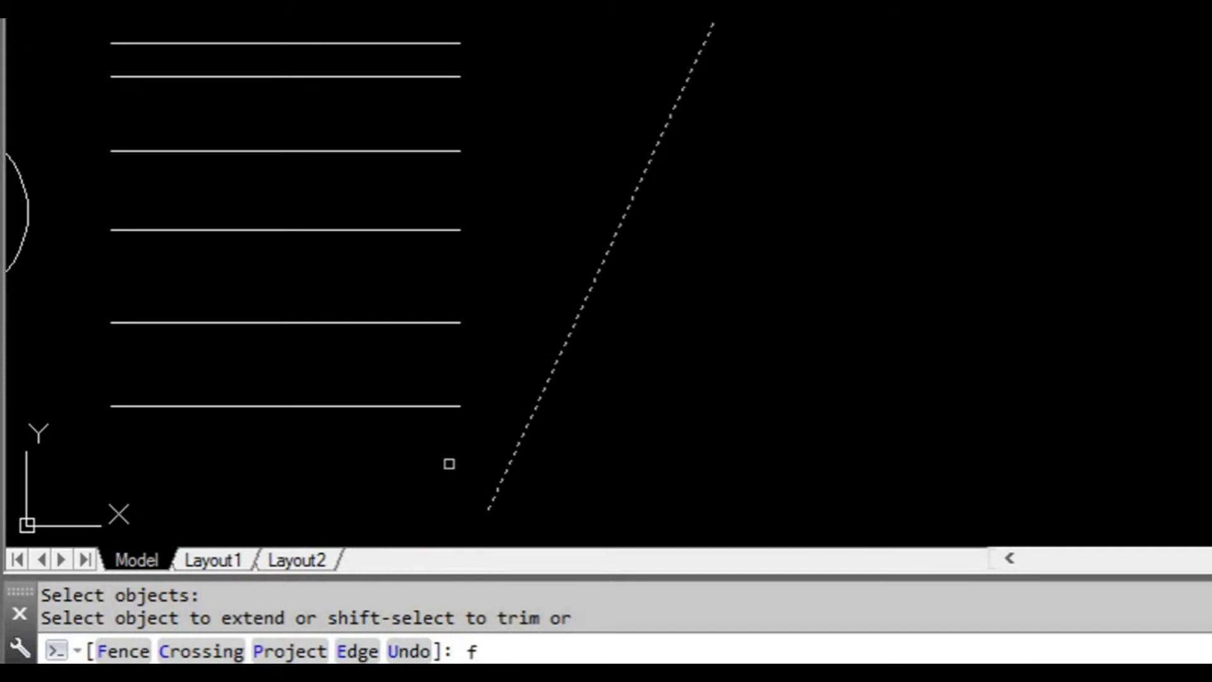
key("Return")
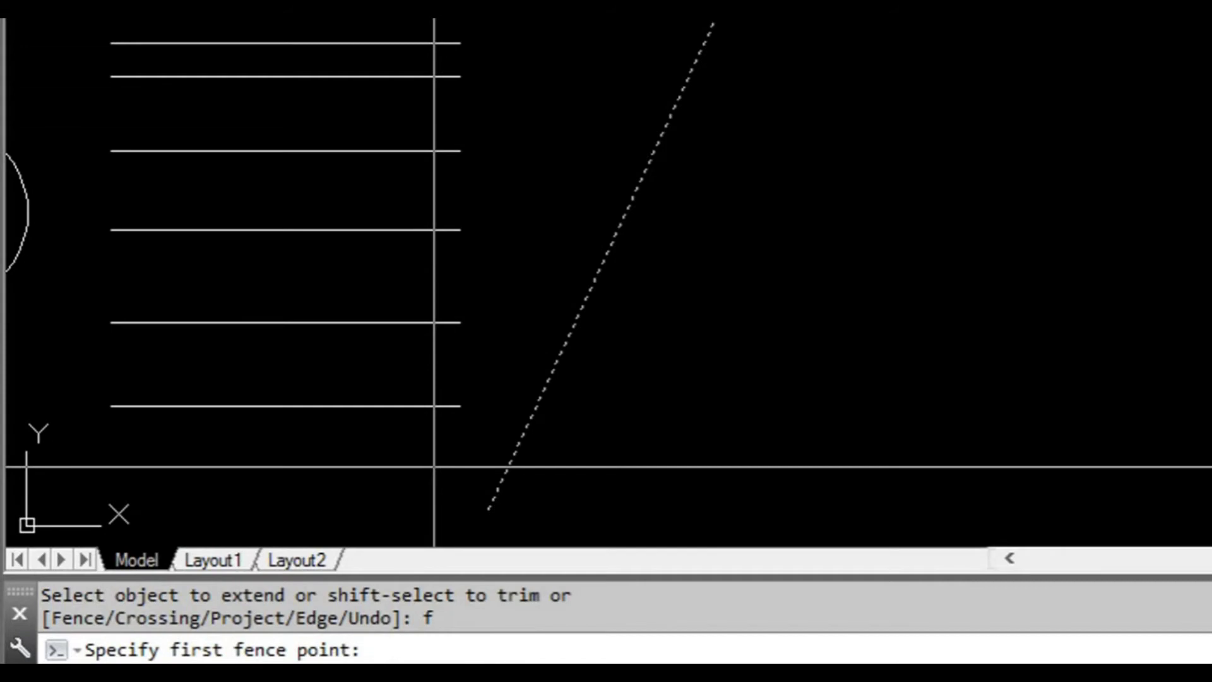
left_click(433, 467)
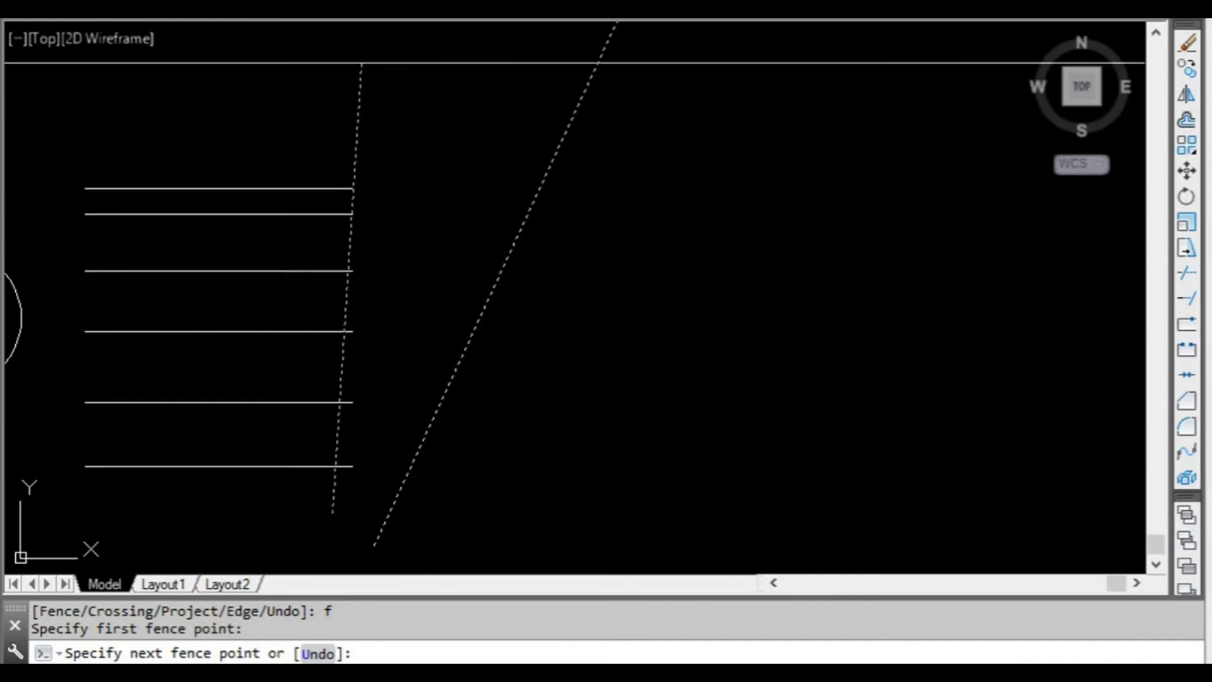
left_click(344, 70)
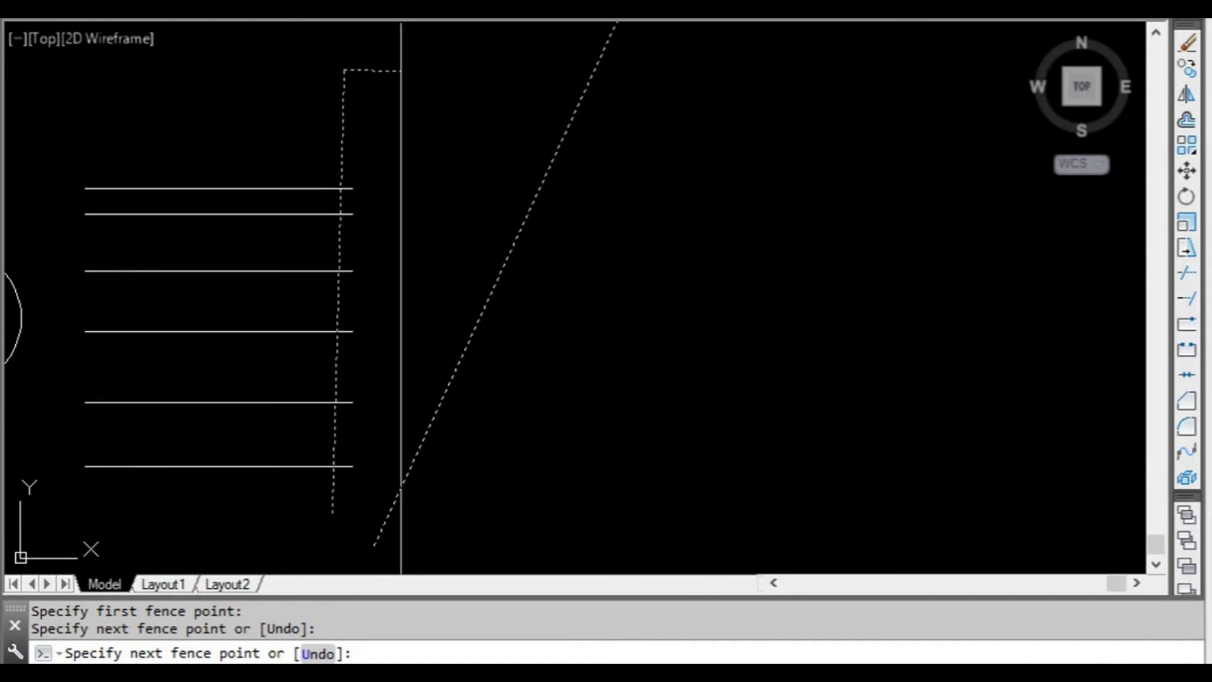
mouse_move(458, 86)
middle_mouse_down()
mouse_move(460, 176)
mouse_move(446, 176)
middle_mouse_up()
scroll(460, 149, "down", 2)
left_click(481, 108)
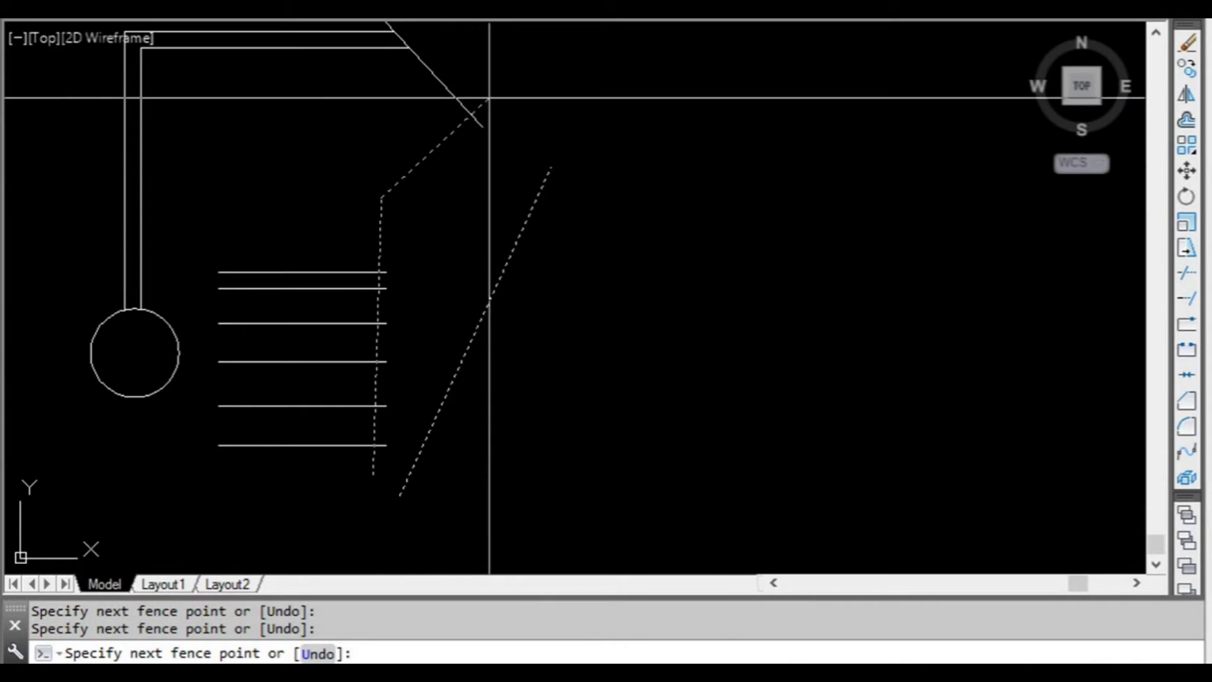
key("Return")
key("Return")
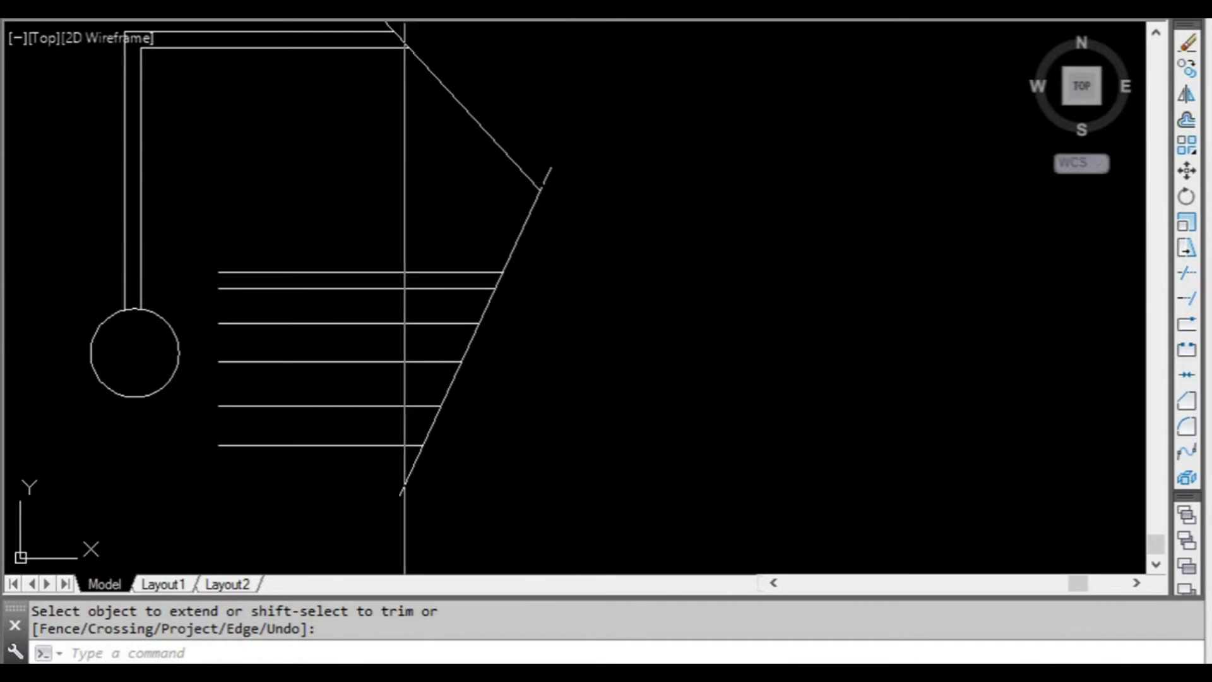
middle_click_drag(495, 126, 479, 166)
scroll(495, 257, "down", 3)
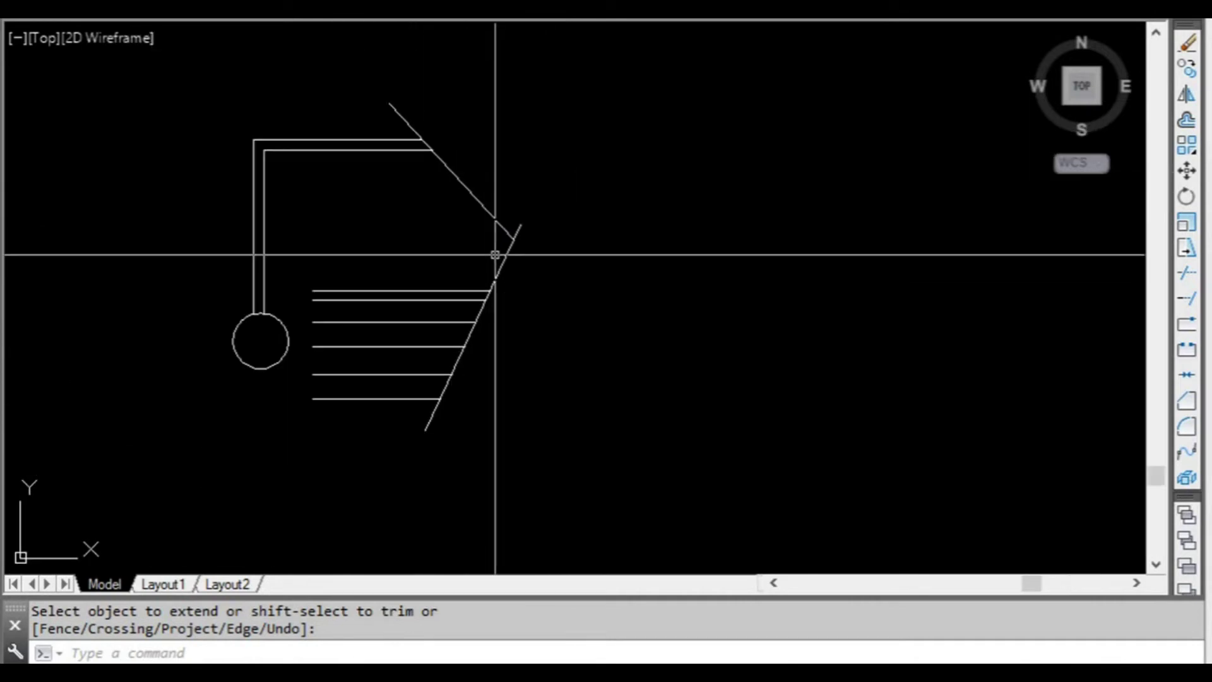
scroll(438, 339, "up", 3)
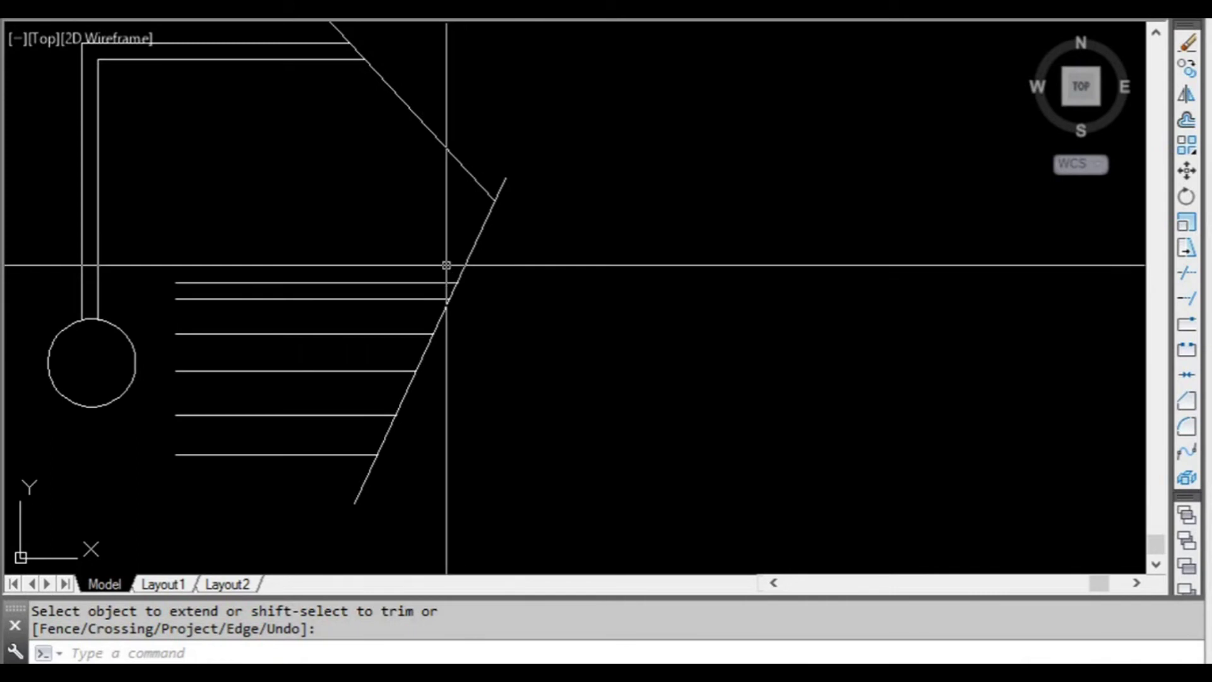
middle_click_drag(447, 263, 538, 300)
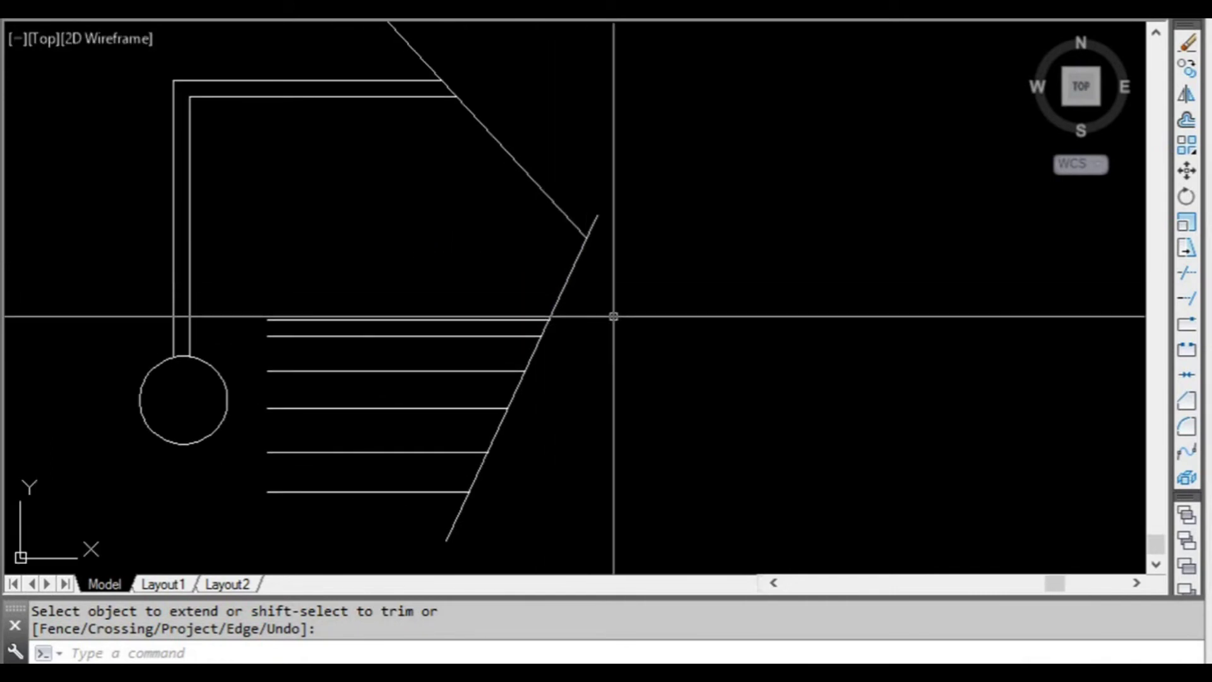
scroll(574, 304, "down", 2)
mouse_move(574, 304)
middle_mouse_down()
mouse_move(522, 297)
mouse_move(514, 333)
mouse_move(517, 303)
middle_mouse_up()
key("Escape")
Step: Draw a second slanted line across the six horizontal lines, roughly parallel to and left of the boundary line
scroll(509, 303, "up", 2)
type("l")
key("Return")
left_click(314, 468)
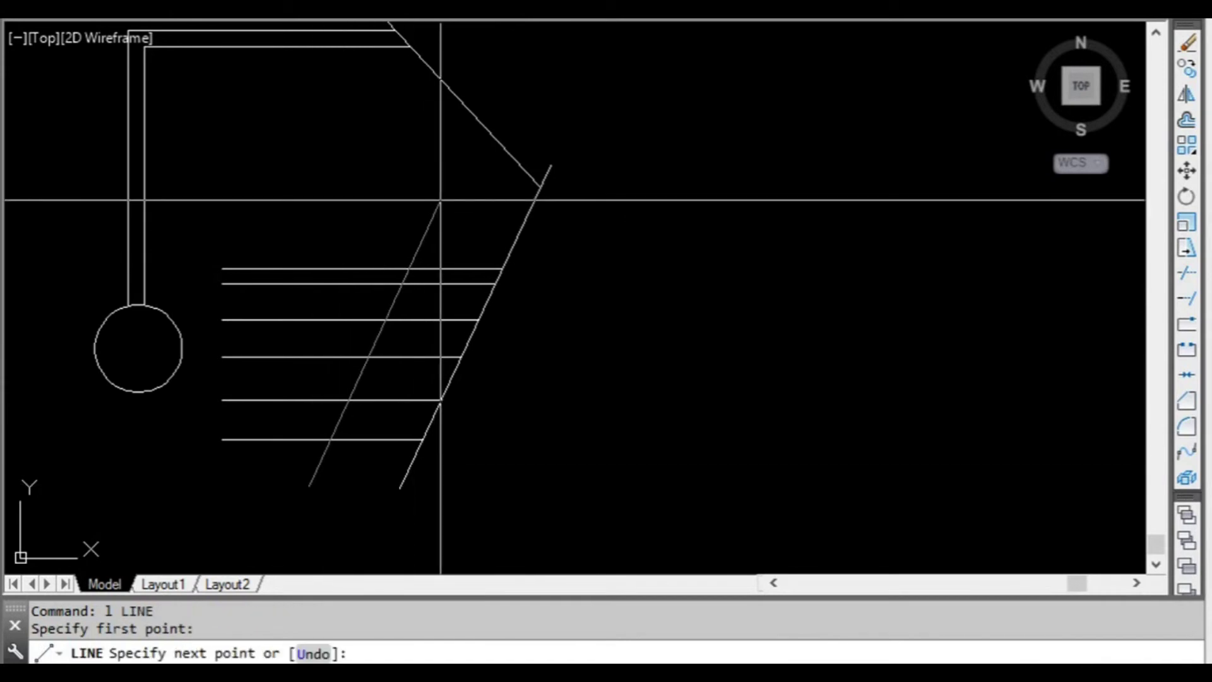
left_click(447, 196)
key("Escape")
scroll(446, 319, "up", 2)
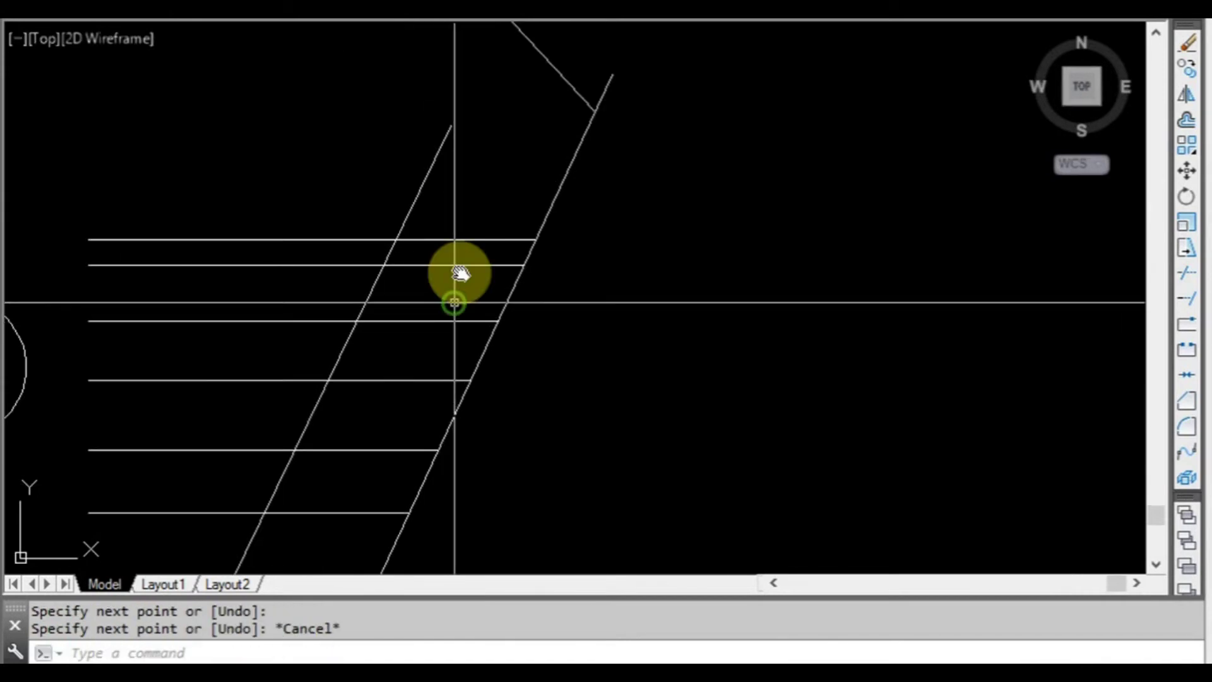
middle_click_drag(455, 301, 473, 238)
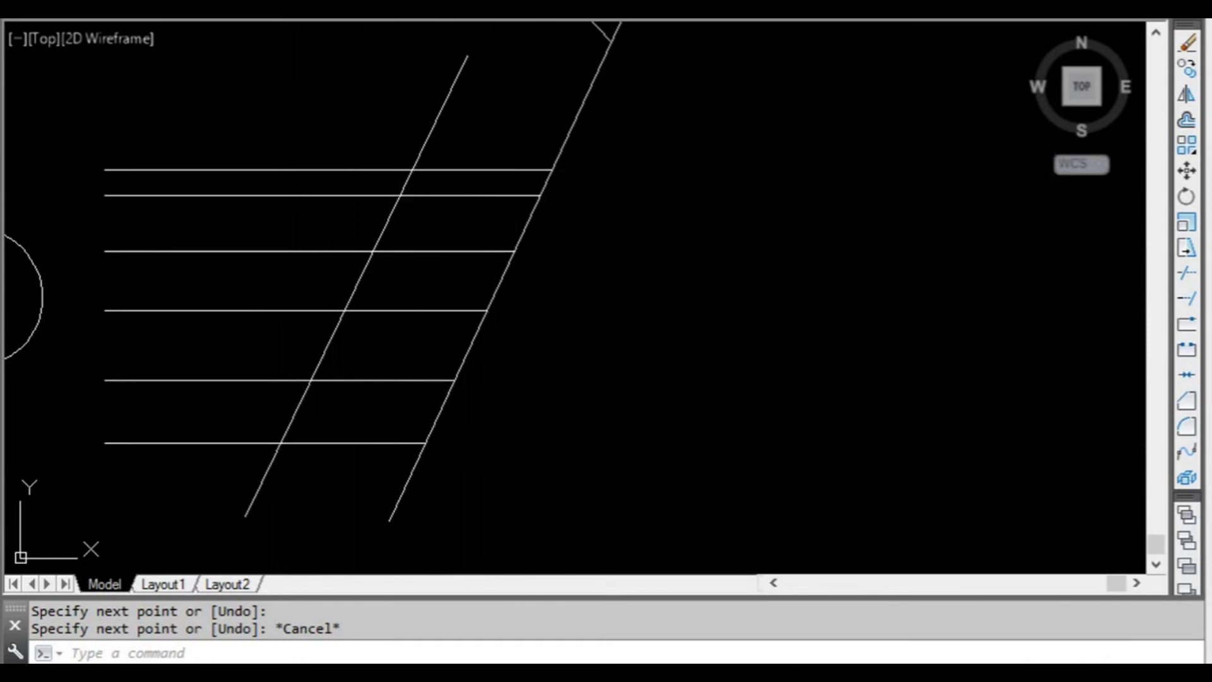
left_click(326, 343)
key("Escape")
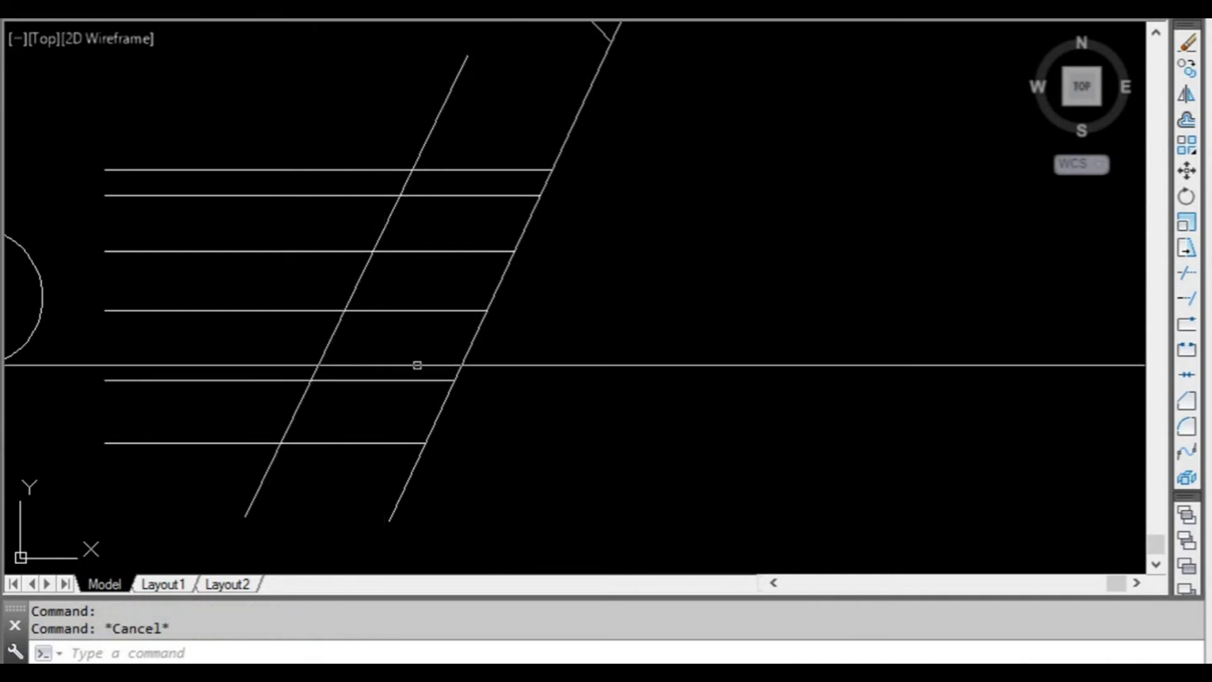
scroll(438, 346, "down", 2)
middle_click_drag(438, 347, 407, 331)
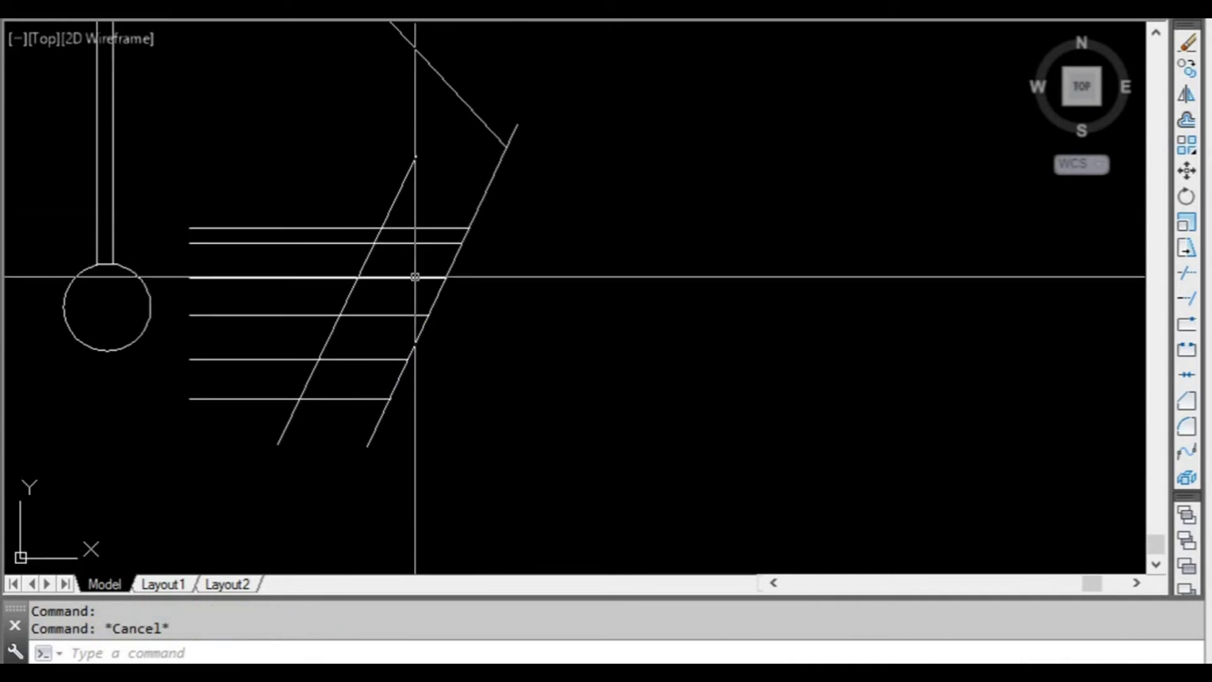
scroll(408, 294, "up", 2)
middle_click_drag(397, 278, 418, 281)
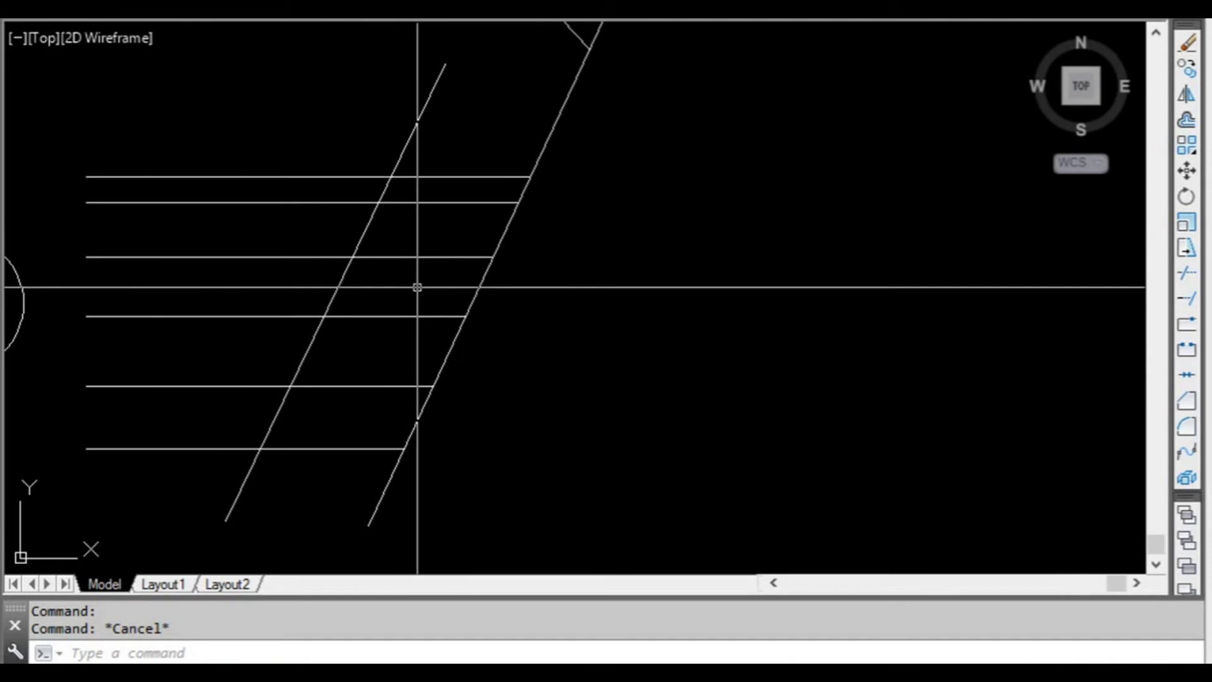
Step: Trim the six horizontal lines to the right of the new slanted line, using that line as the cutting edge
type("tr")
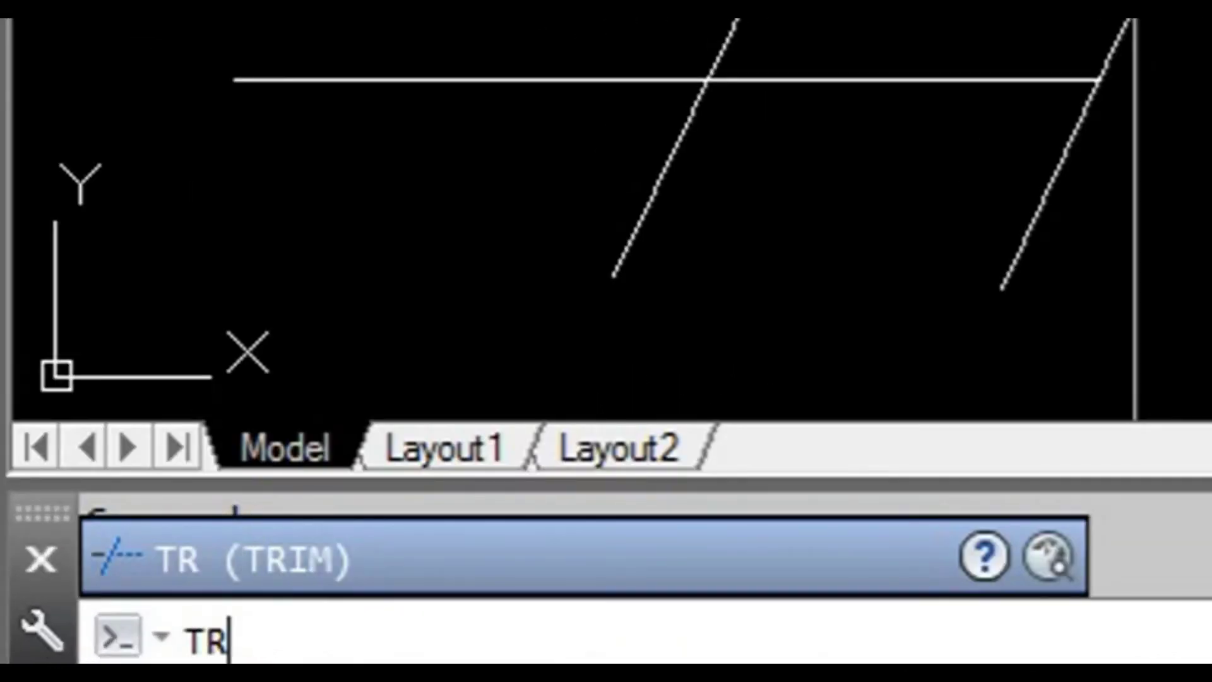
key("Return")
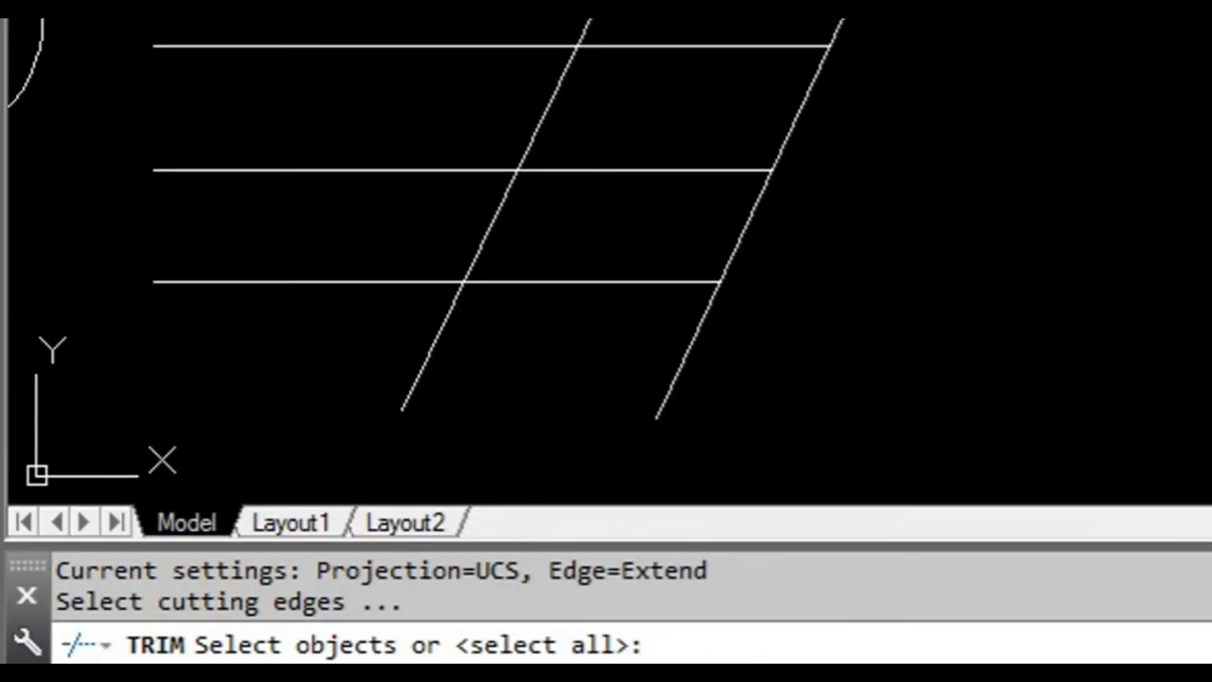
left_click(423, 110)
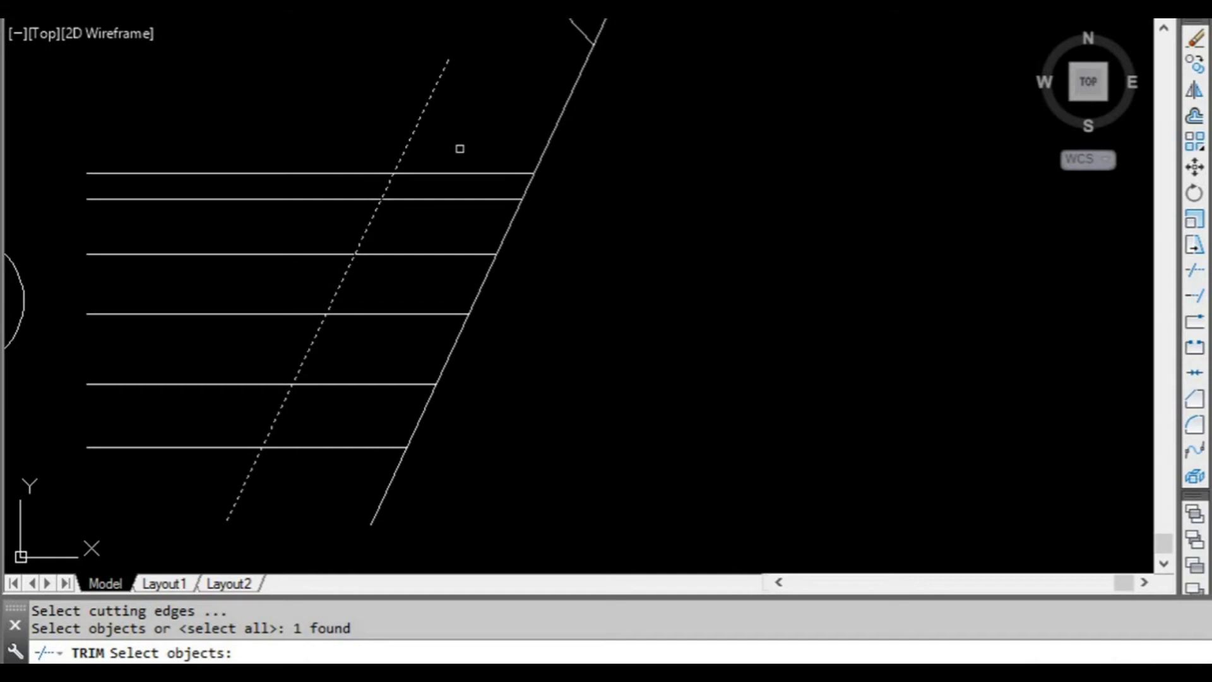
key("Return")
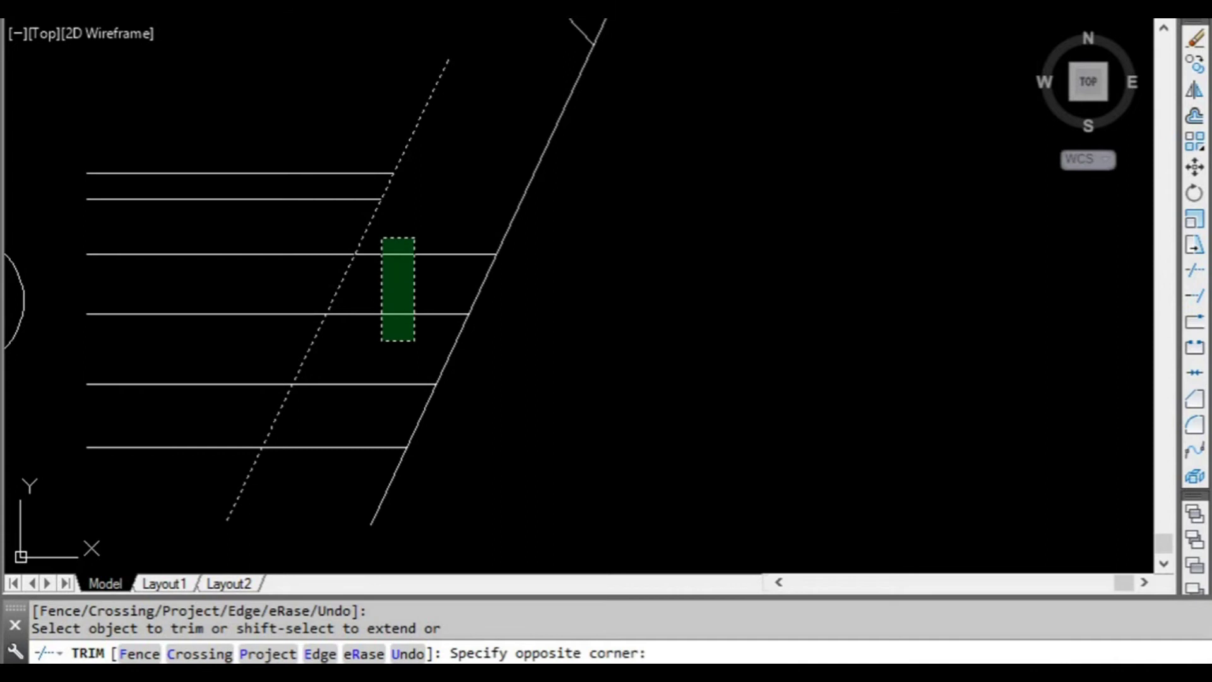
left_click(382, 342)
left_click(327, 361)
key("Escape")
scroll(417, 330, "down", 2)
scroll(429, 308, "up", 1)
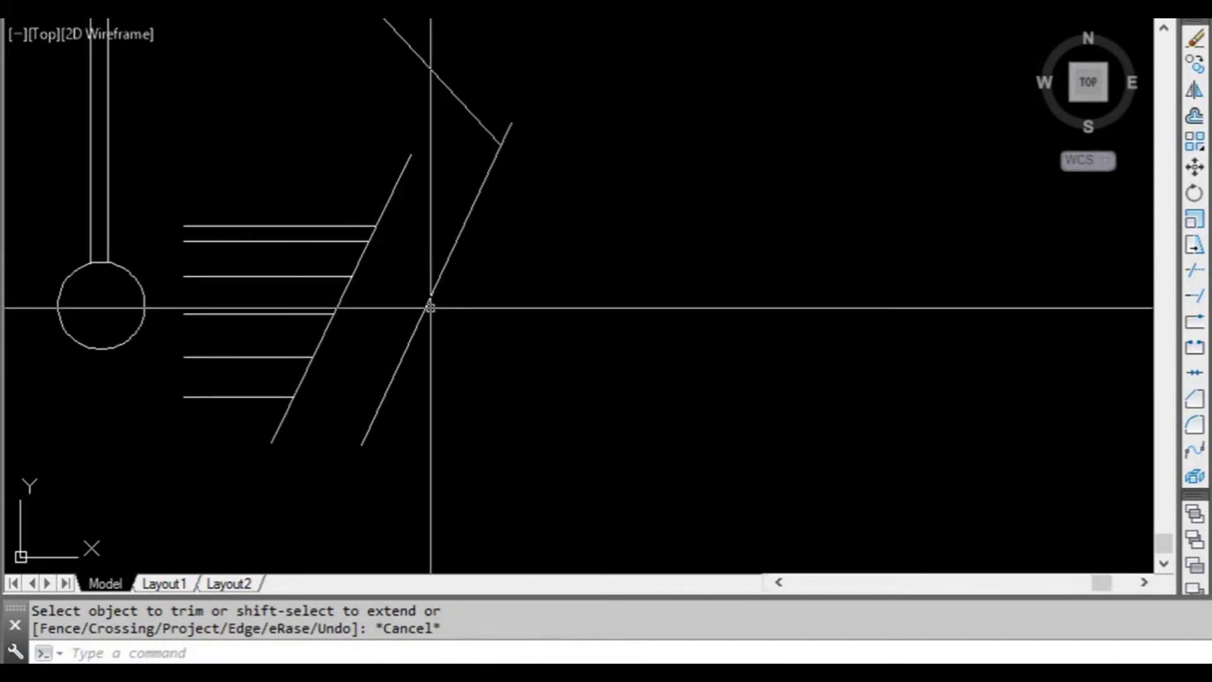
Step: Draw a third slanted line between the two existing slanted lines, roughly parallel to them
type("1")
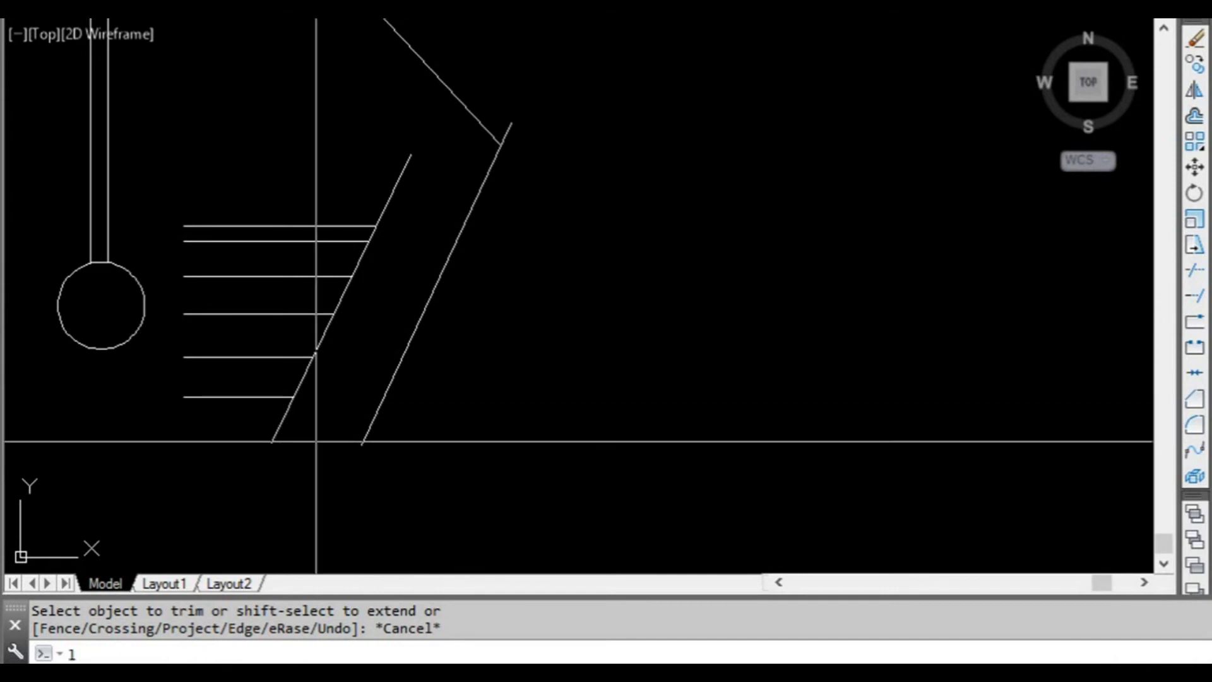
key("Return")
left_click(312, 440)
scroll(424, 203, "up", 2)
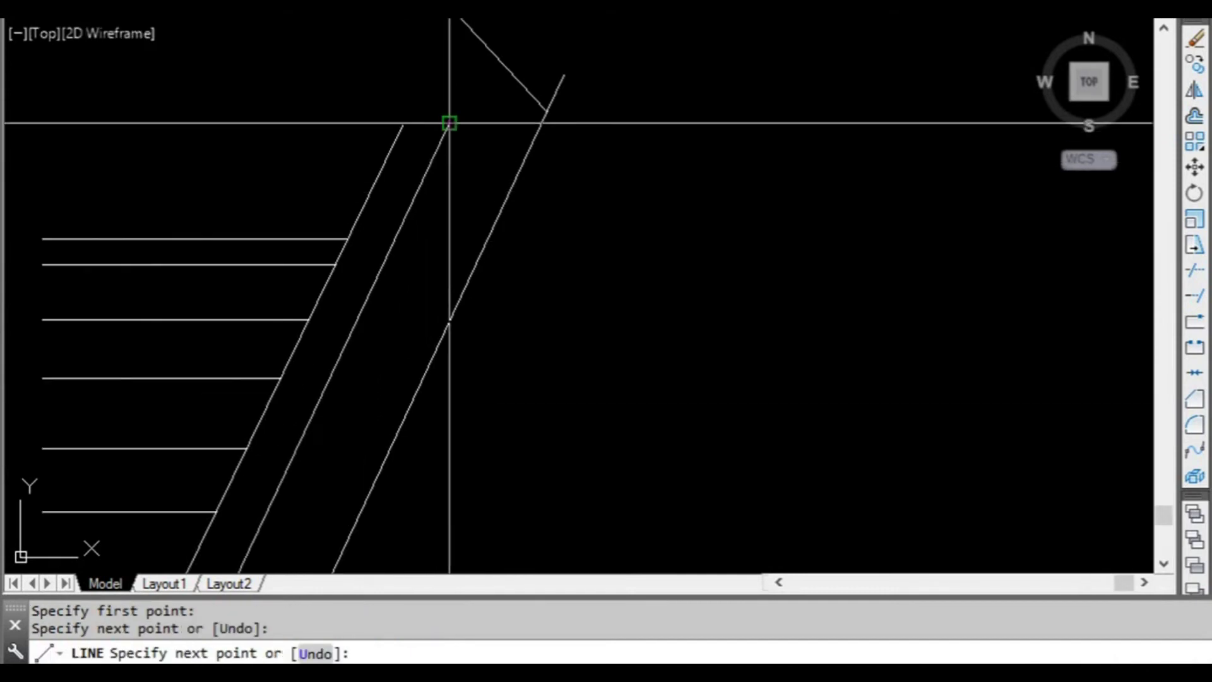
key("Escape")
scroll(414, 236, "down", 2)
scroll(379, 244, "up", 2)
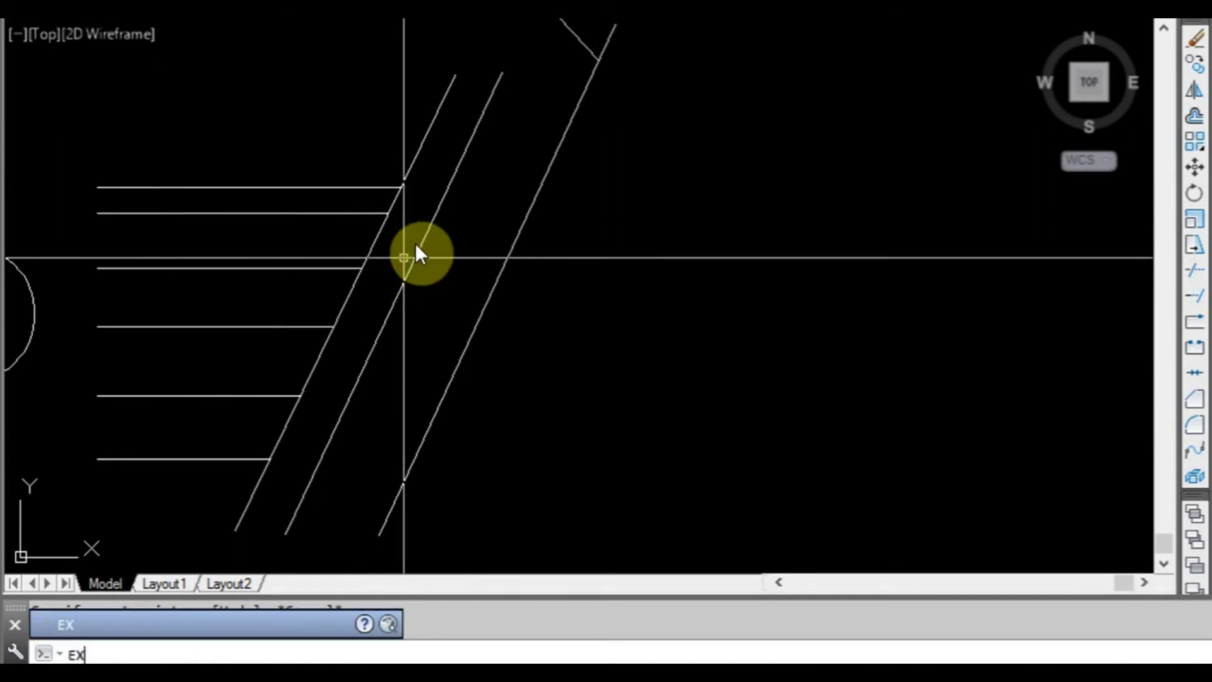
Step: Extend the six horizontal lines to the middle slanted line, using it as the boundary edge and crossing selections over their near ends
type("x")
key("Return")
left_click(423, 232)
key("Return")
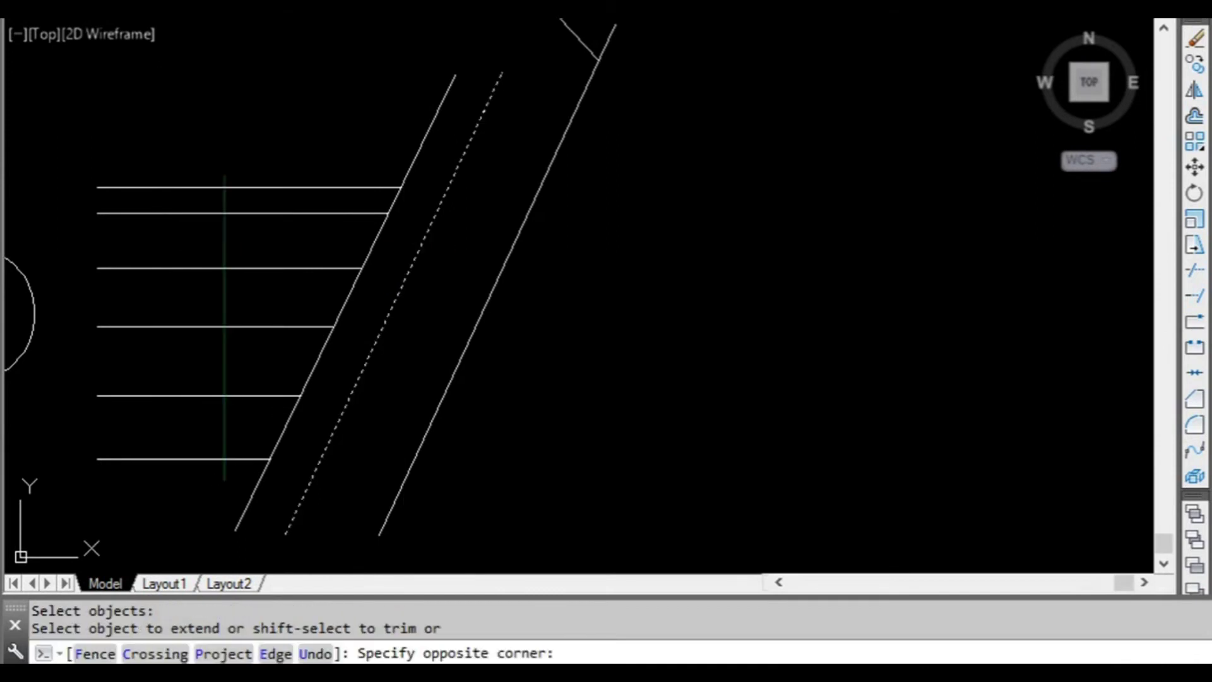
left_click(224, 479)
left_click(377, 146)
left_click(327, 264)
left_click(316, 276)
left_click(386, 237)
key("Escape")
middle_click_drag(452, 195, 452, 198)
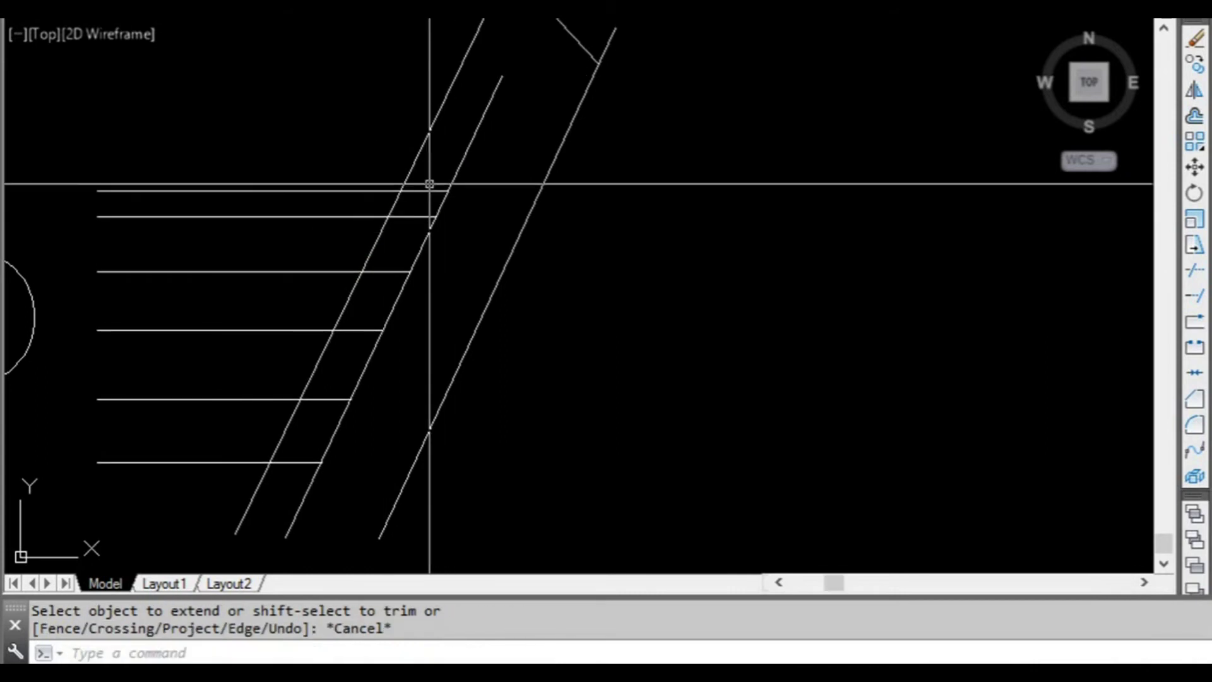
Step: Trim the six horizontal lines back to the leftmost slanted line, using a Fence selection between it and the middle slanted line
type("TR")
key("Return")
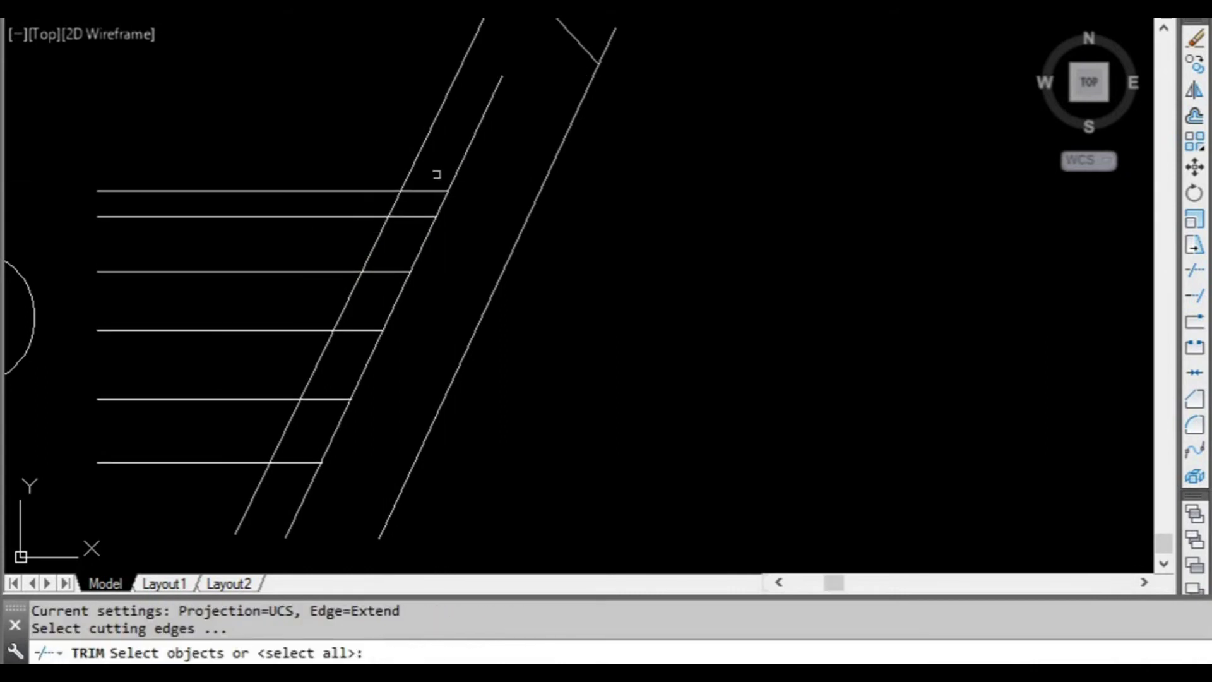
left_click(424, 142)
key("Return")
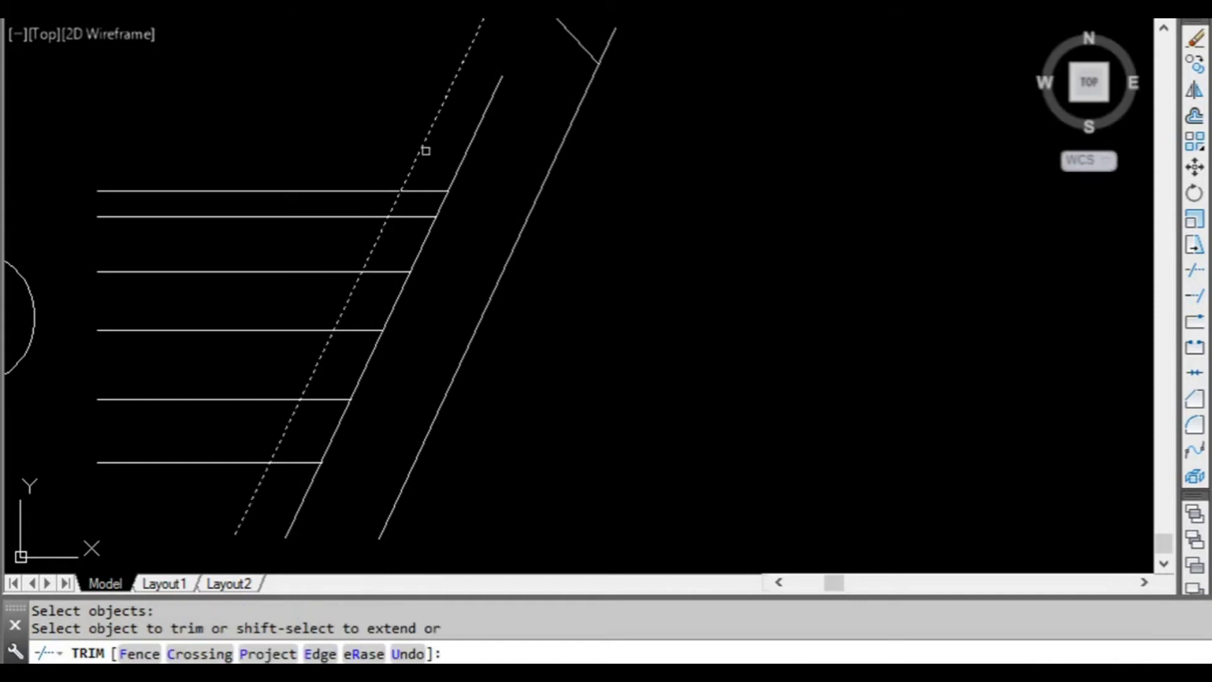
scroll(426, 136, "up", 3)
scroll(434, 131, "down", 3)
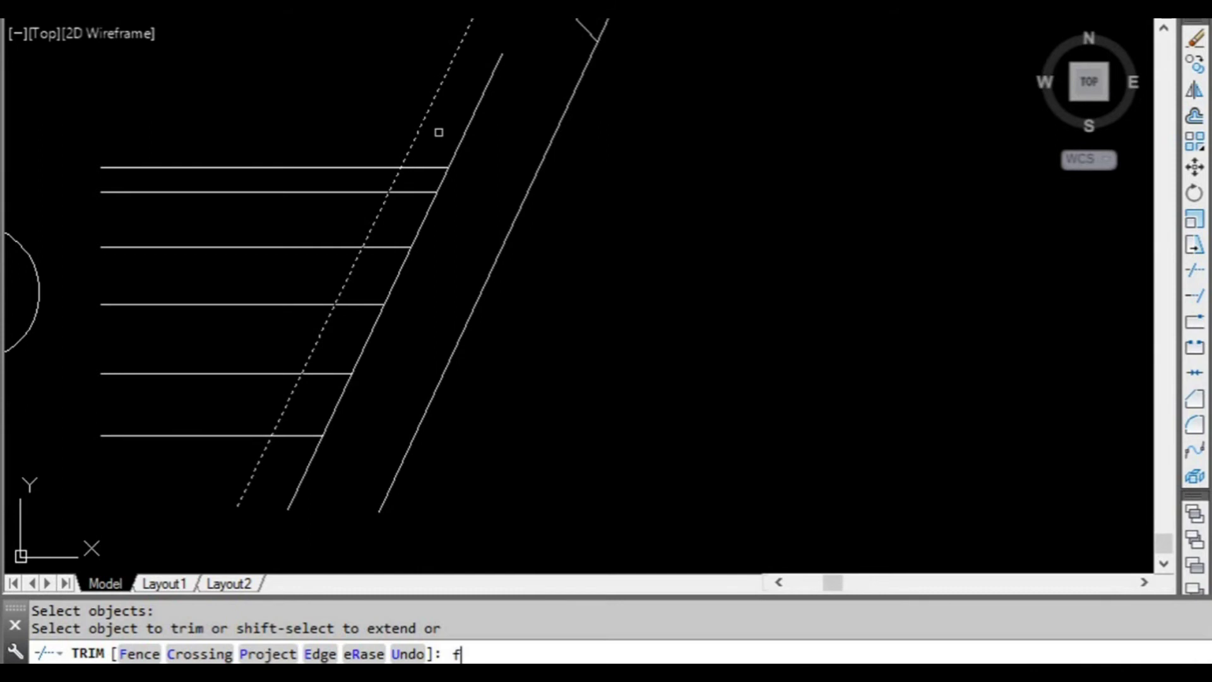
key("Return")
left_click(438, 132)
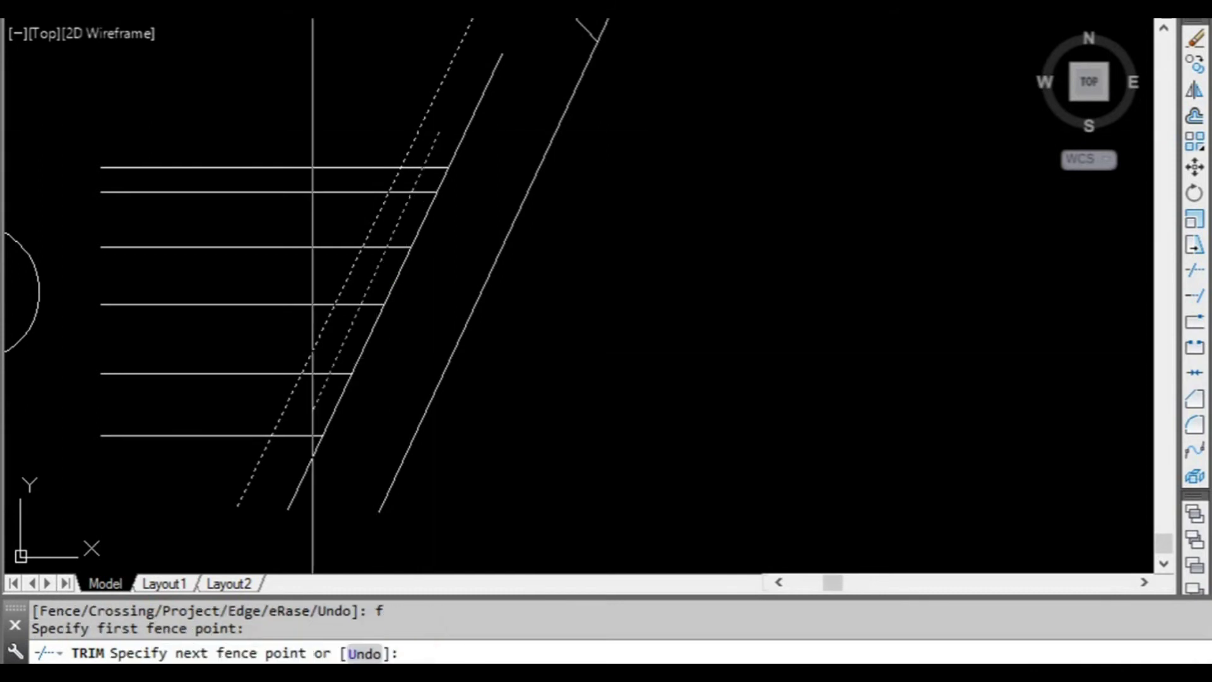
left_click(250, 540)
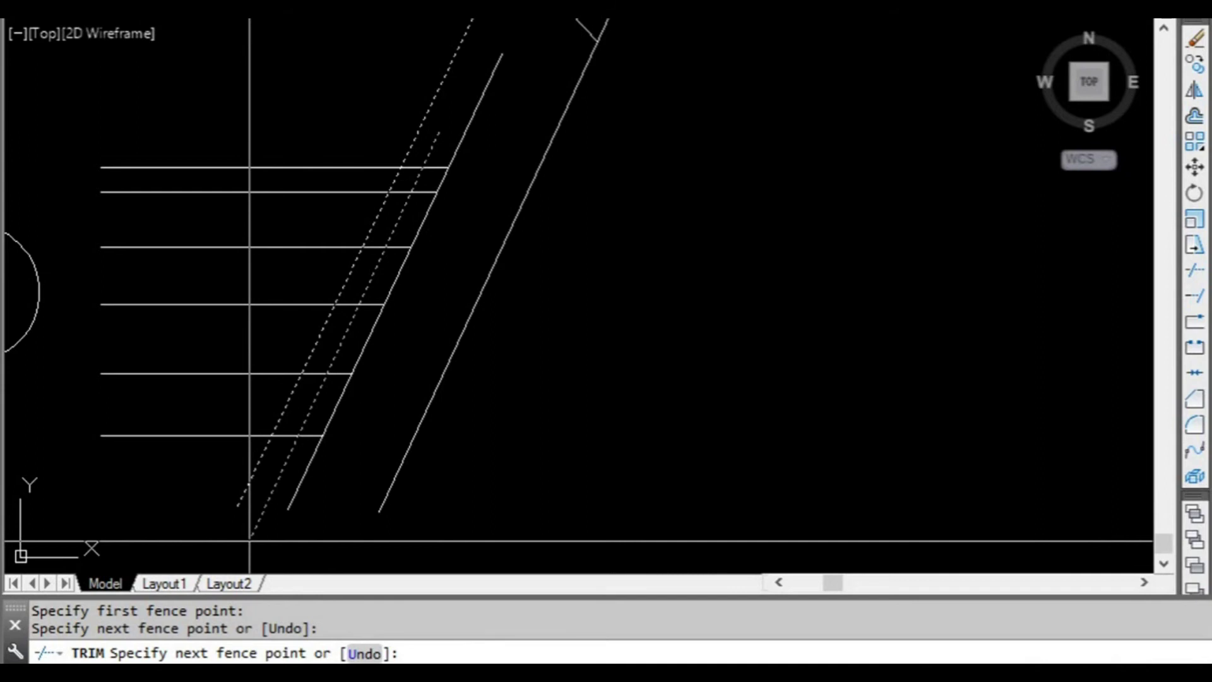
key("Return")
key("Escape")
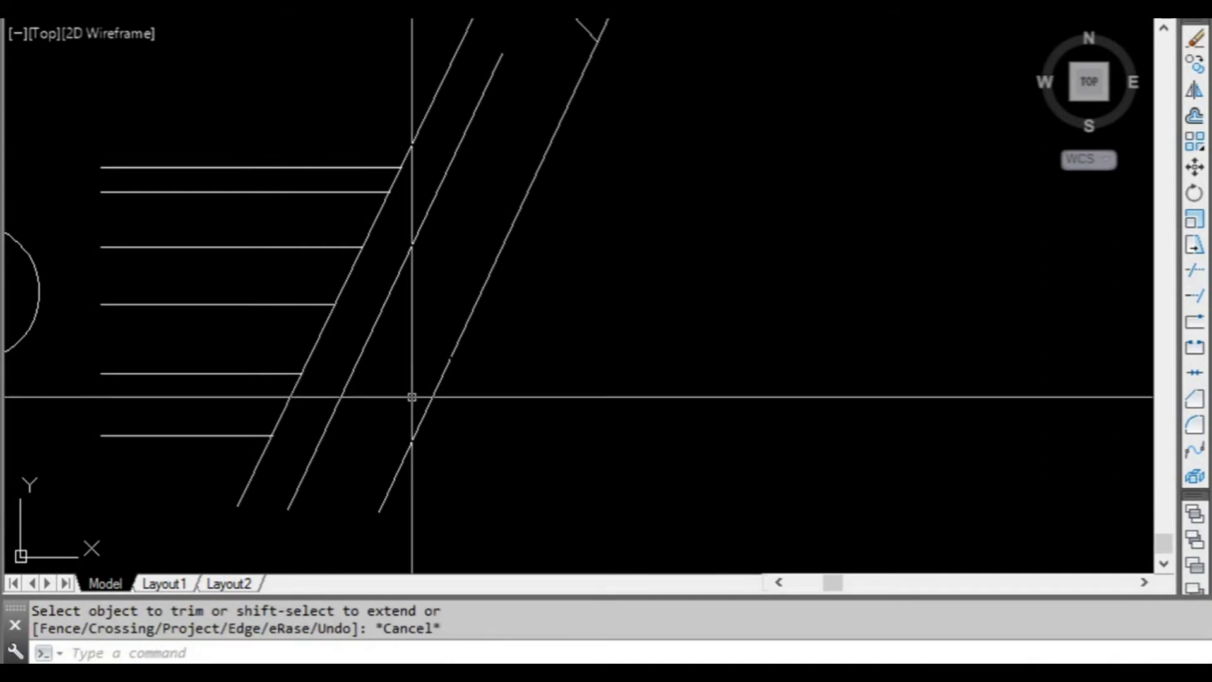
scroll(452, 319, "down", 3)
scroll(438, 244, "up", 1)
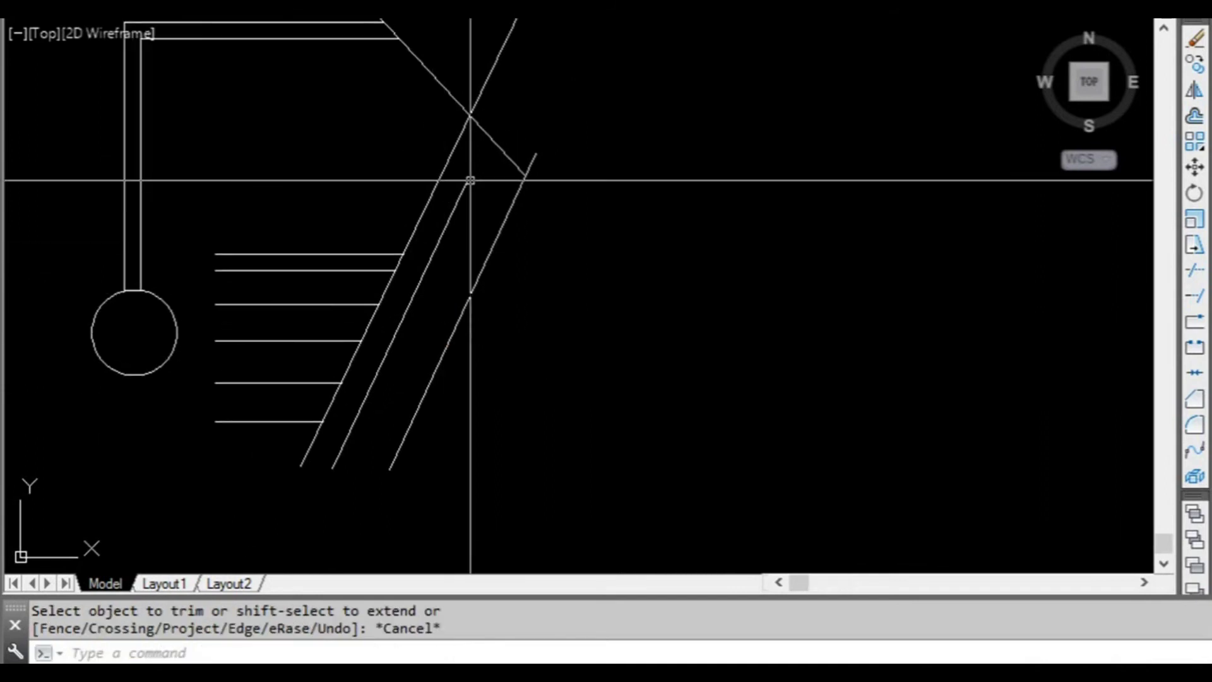
left_click(419, 351)
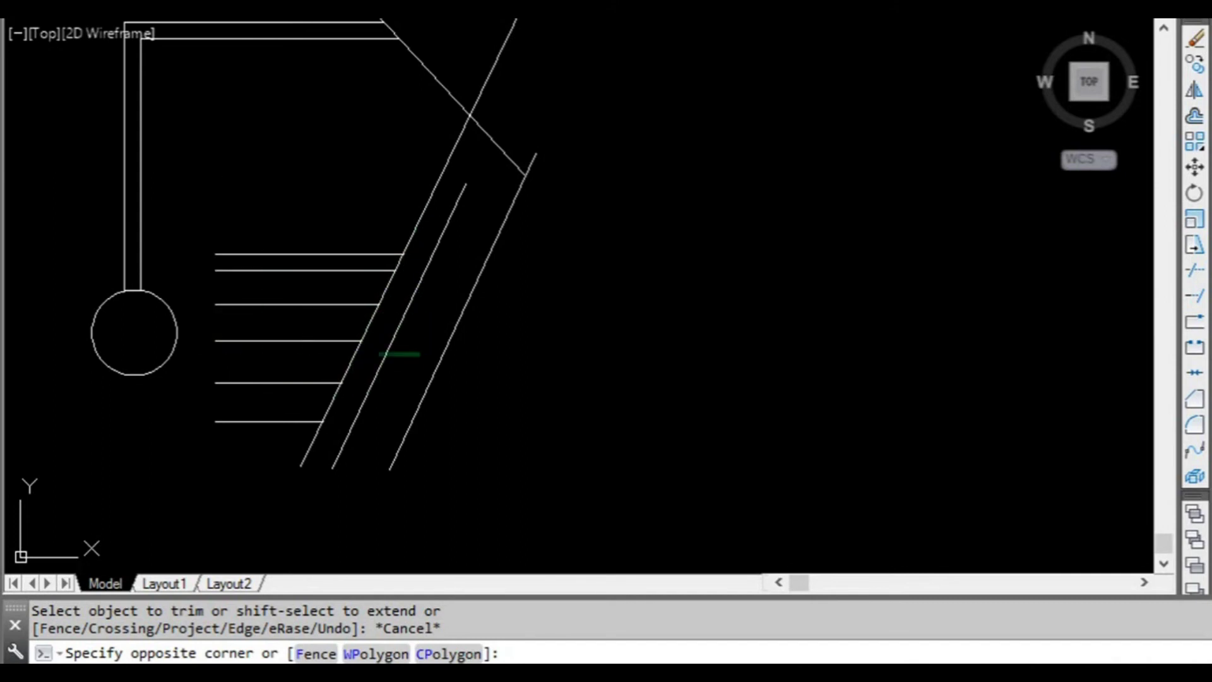
key("Escape")
mouse_move(433, 284)
middle_mouse_down()
mouse_move(450, 319)
mouse_move(426, 331)
mouse_move(481, 359)
middle_mouse_up()
scroll(445, 316, "down", 3)
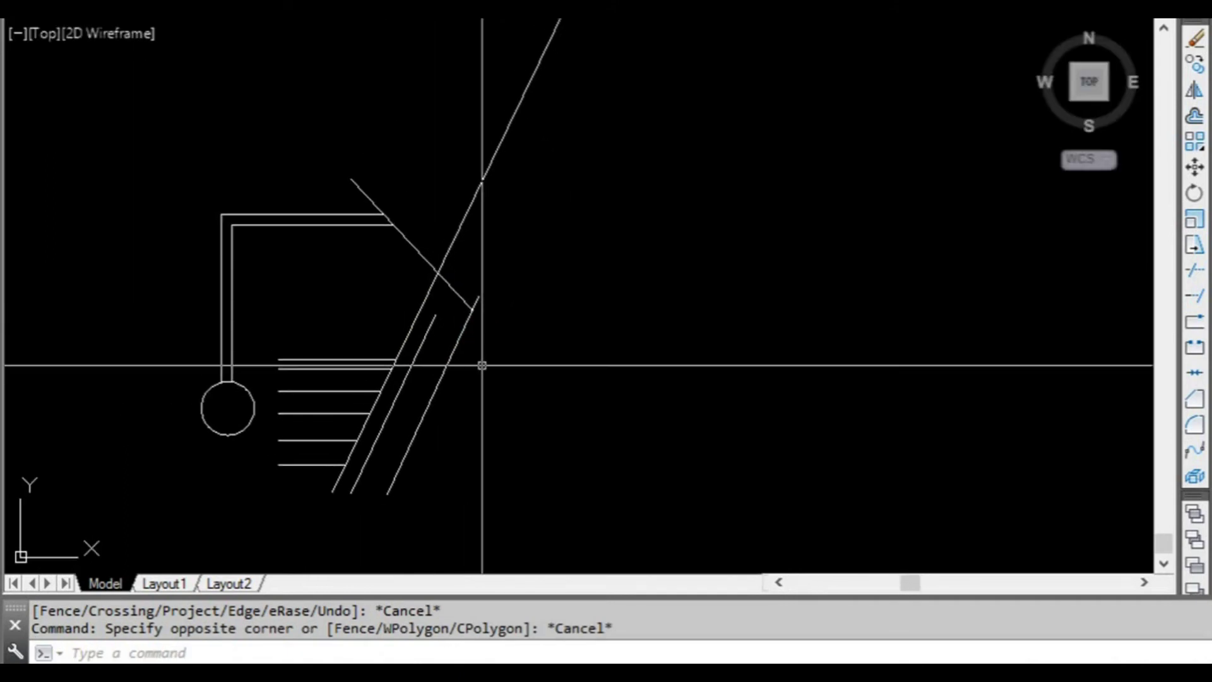
scroll(382, 326, "up", 2)
middle_click_drag(381, 324, 414, 327)
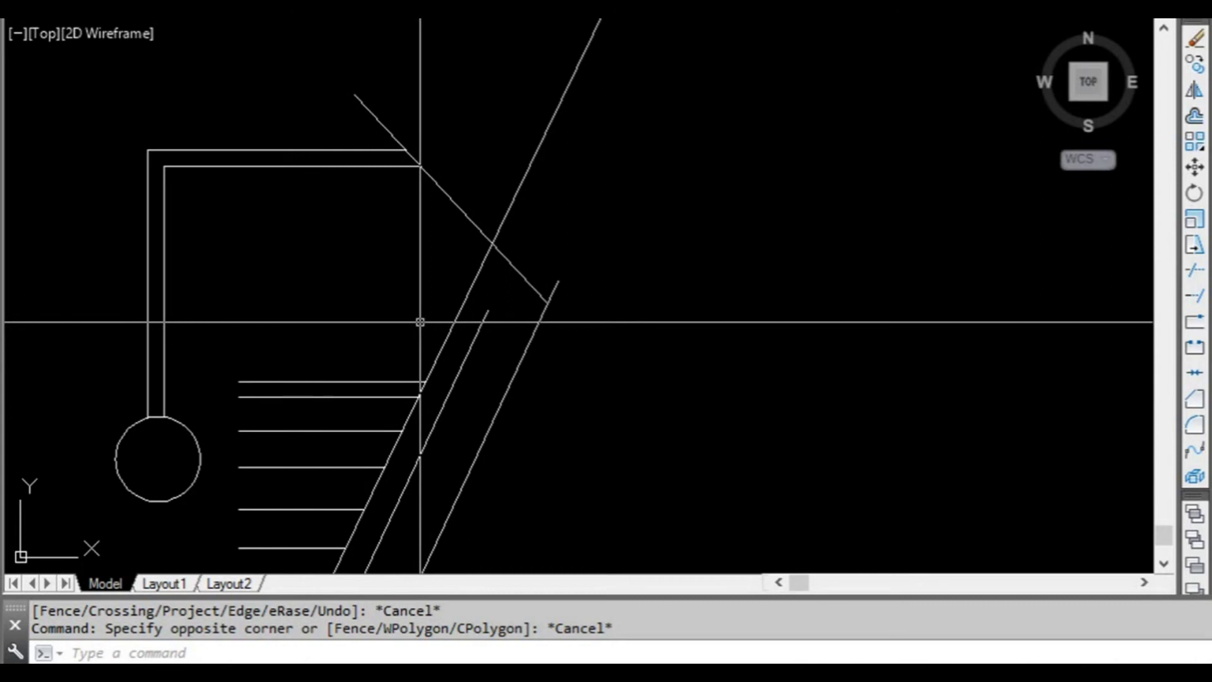
scroll(420, 322, "down", 2)
mouse_move(433, 338)
middle_mouse_down()
mouse_move(370, 351)
mouse_move(426, 357)
middle_mouse_up()
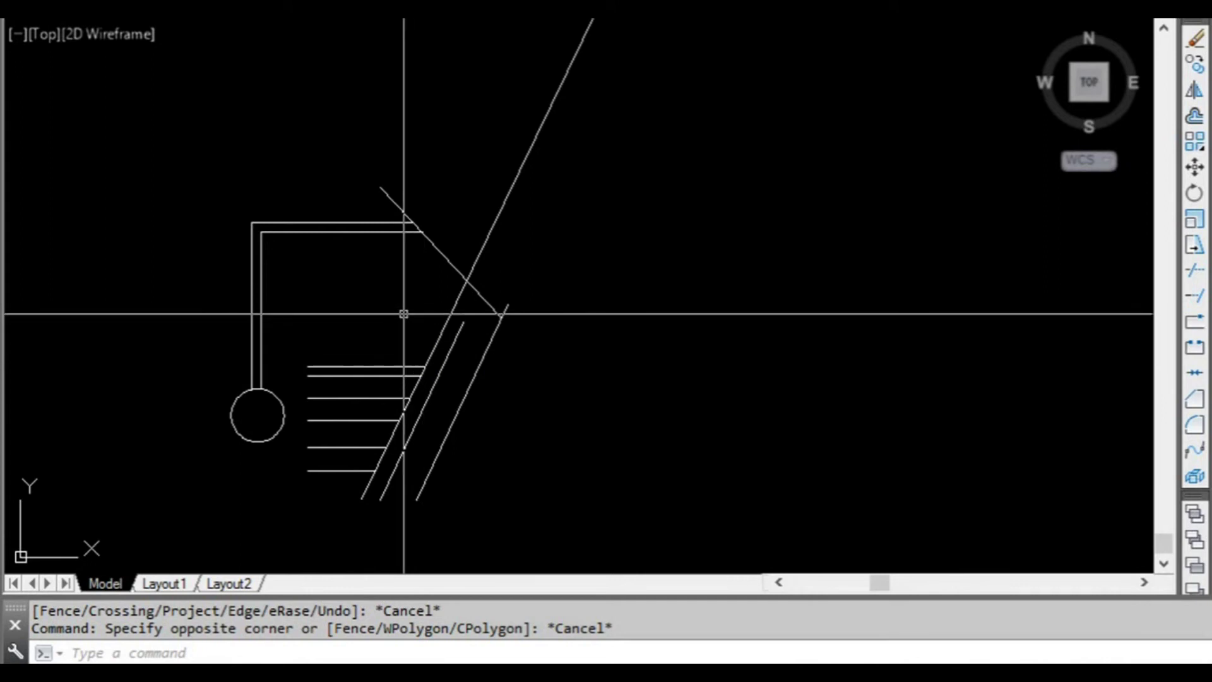
middle_click_drag(400, 300, 426, 308)
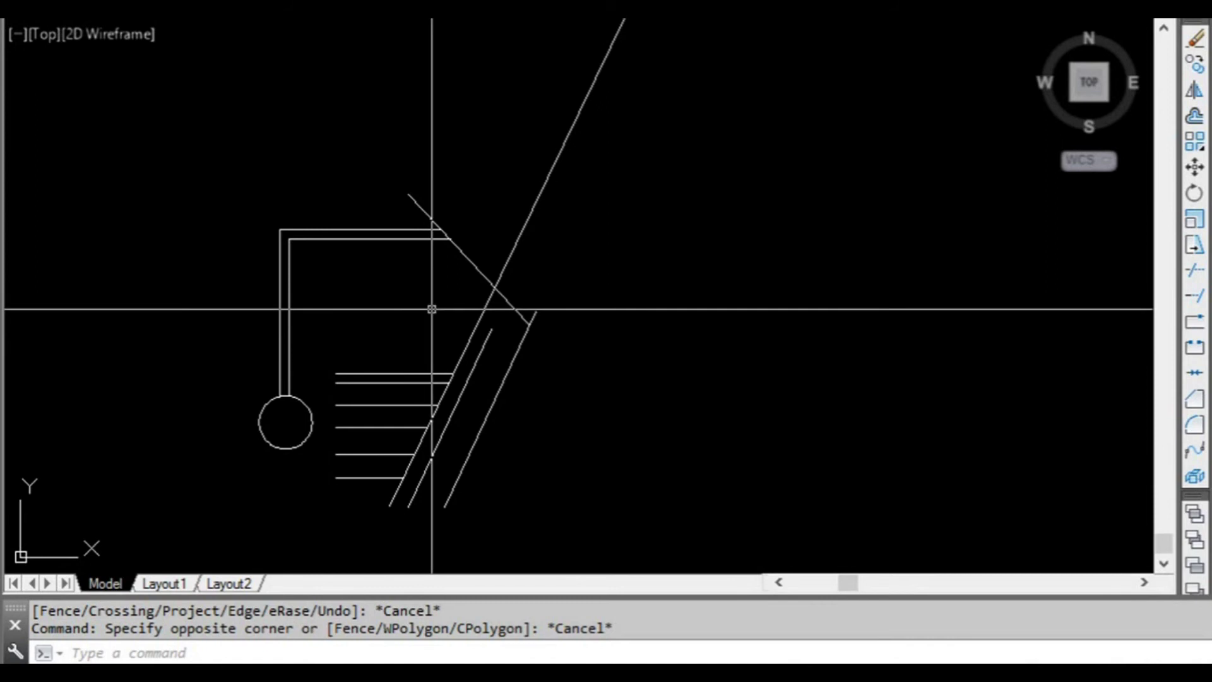
middle_click_drag(433, 306, 407, 312)
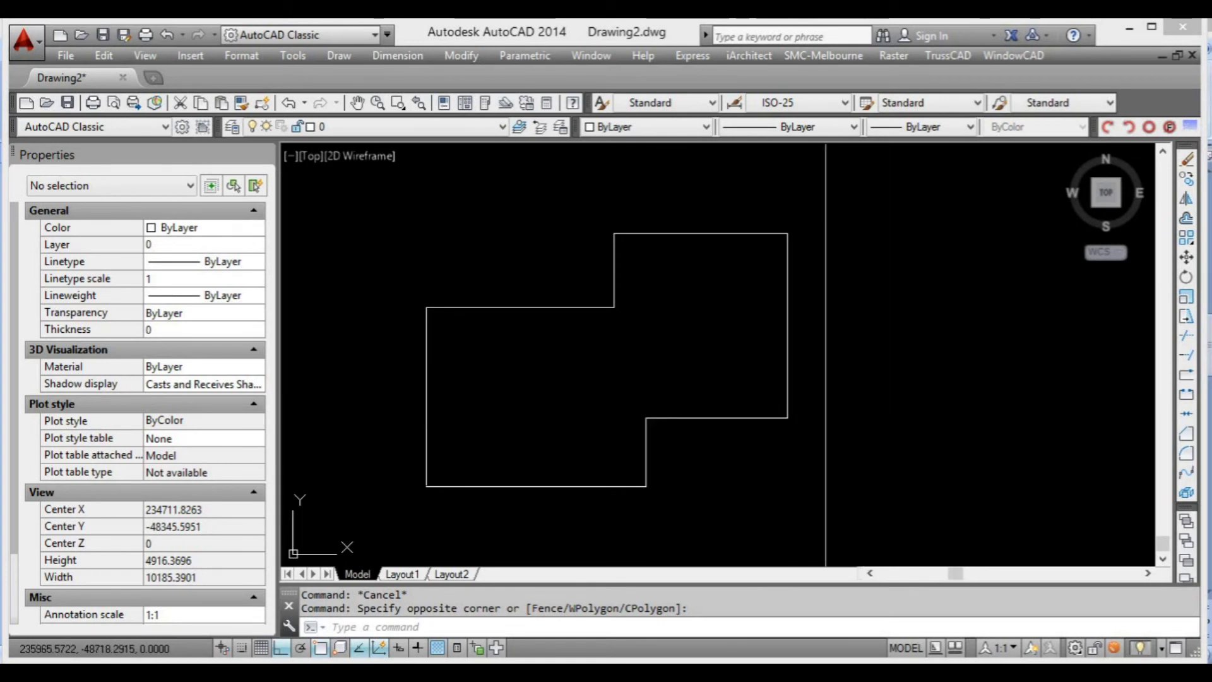
Step: Select the stepped outline to check whether it is one single object, and clear the selection
middle_click_drag(825, 371, 840, 381)
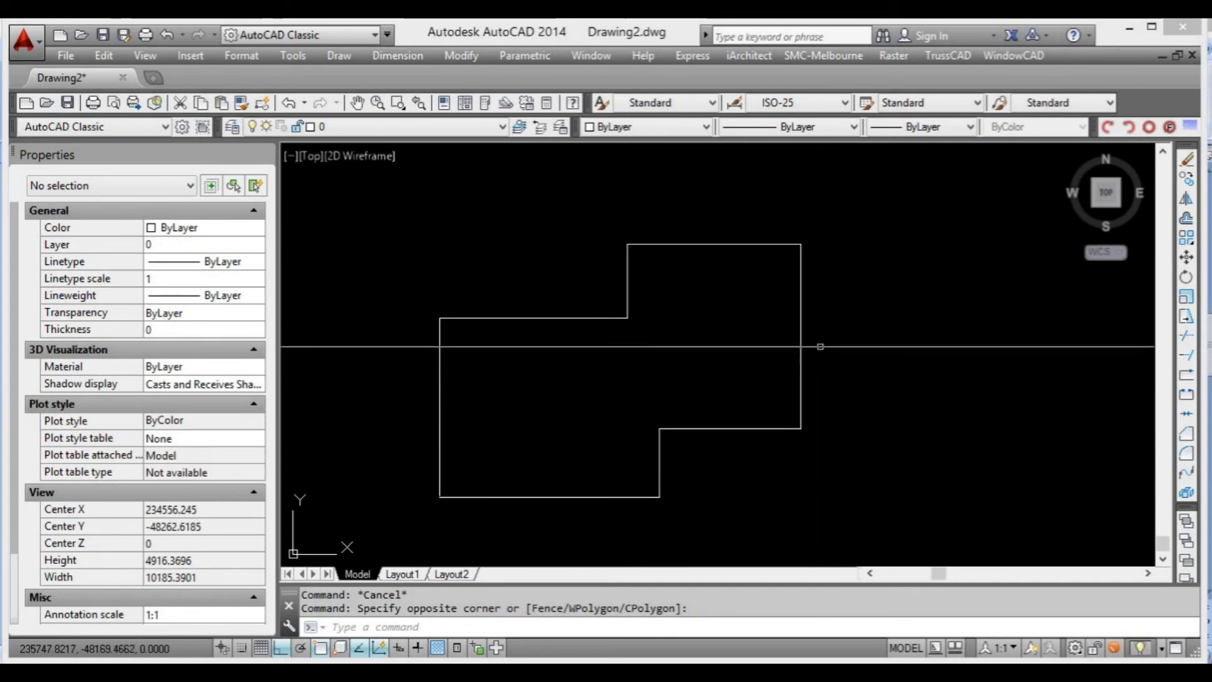
middle_click_drag(830, 341, 854, 340)
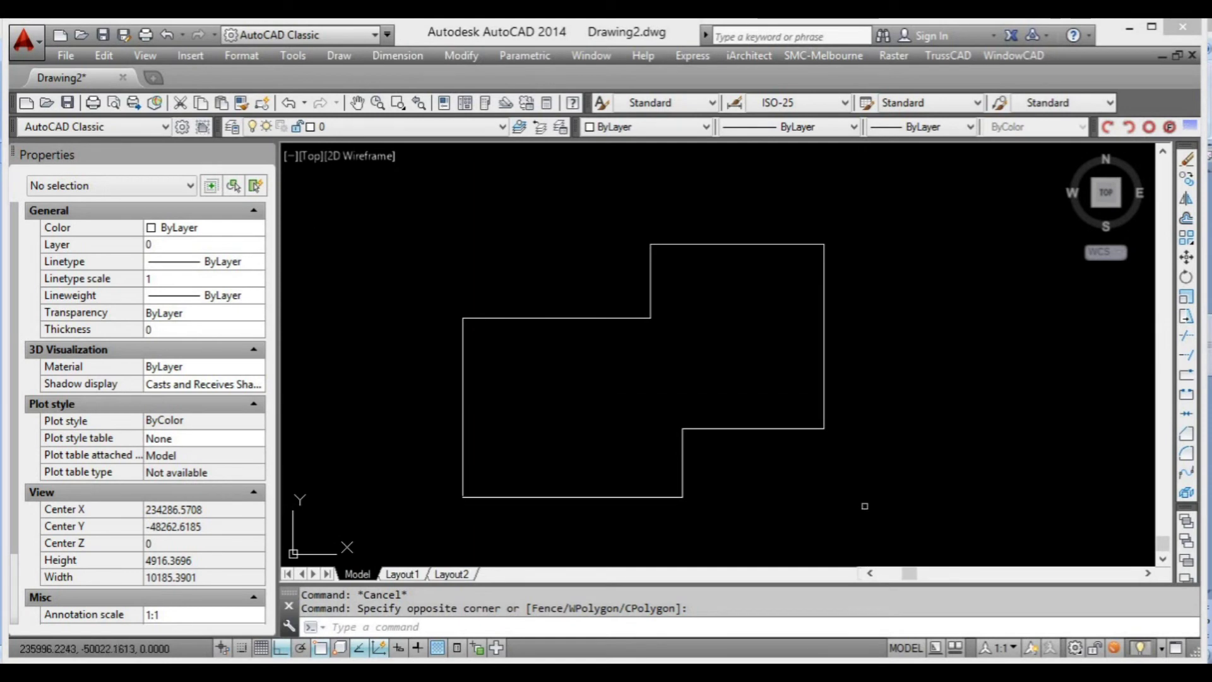
left_click(778, 431)
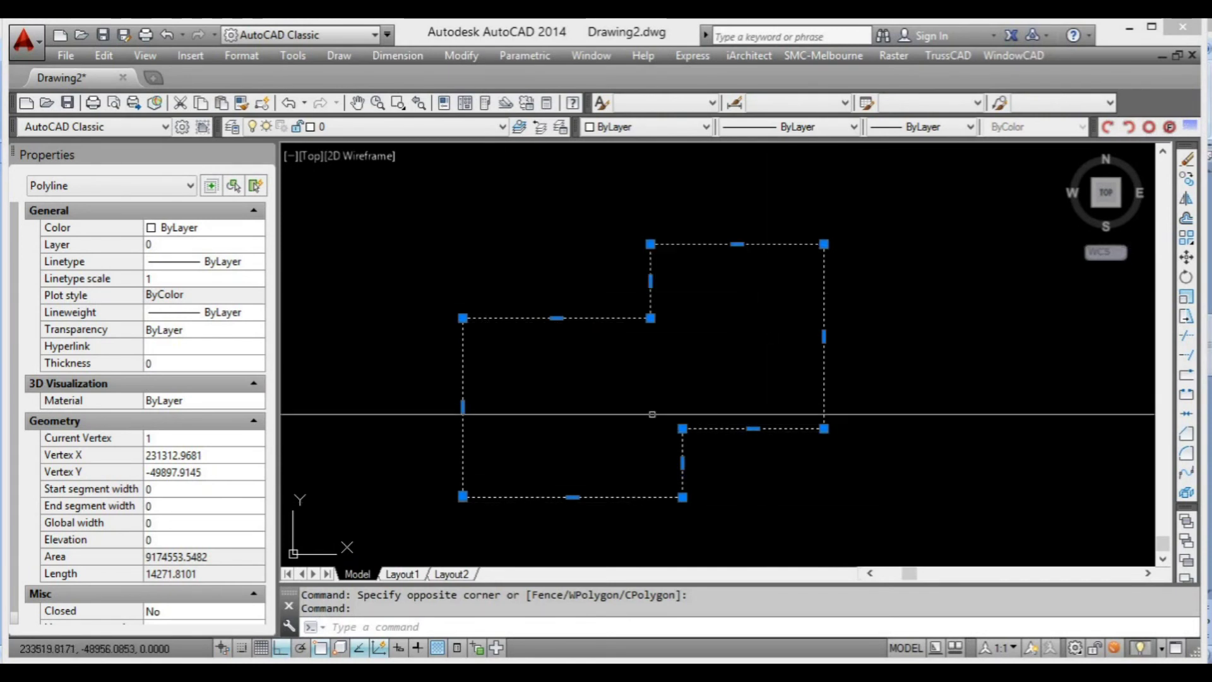
middle_click_drag(647, 415, 649, 400)
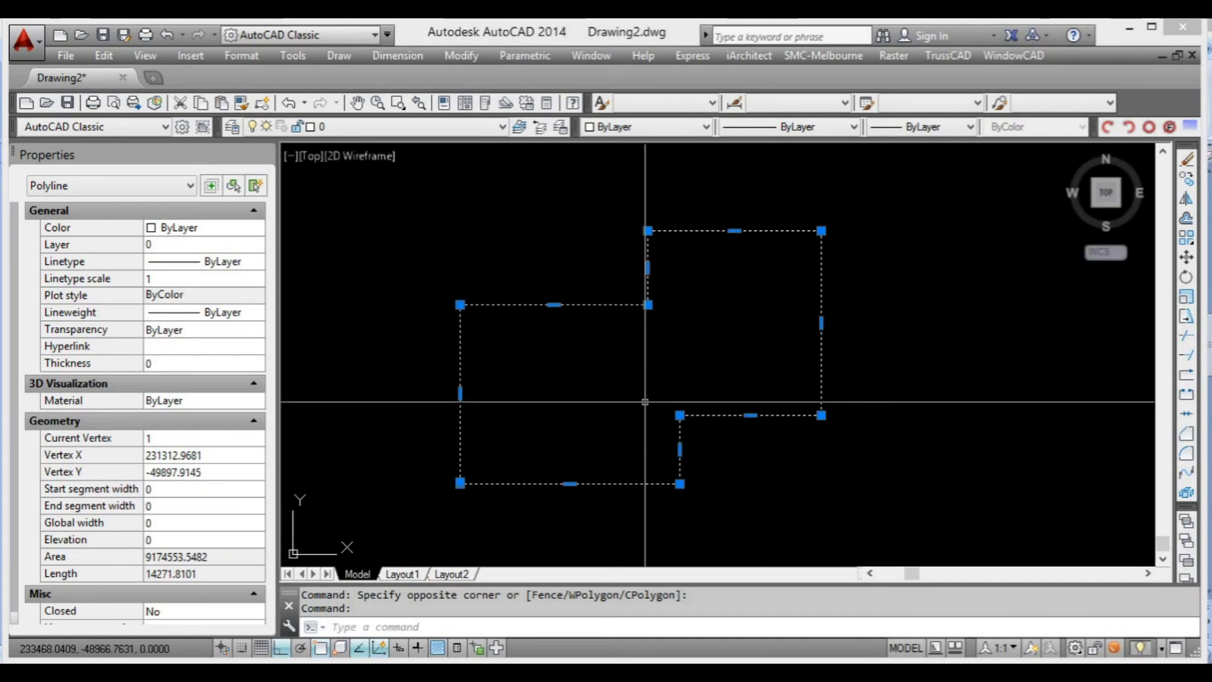
scroll(676, 404, "down", 2)
key("Escape")
scroll(770, 353, "up", 2)
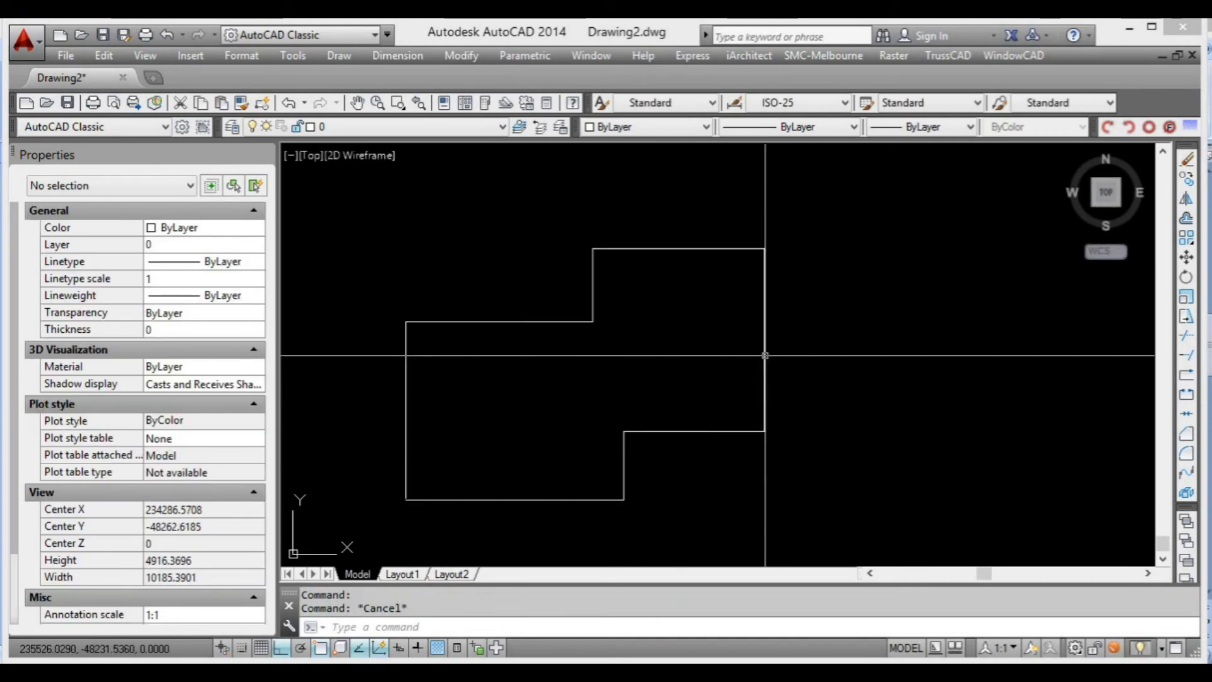
left_click(764, 354)
middle_click_drag(629, 352, 677, 363)
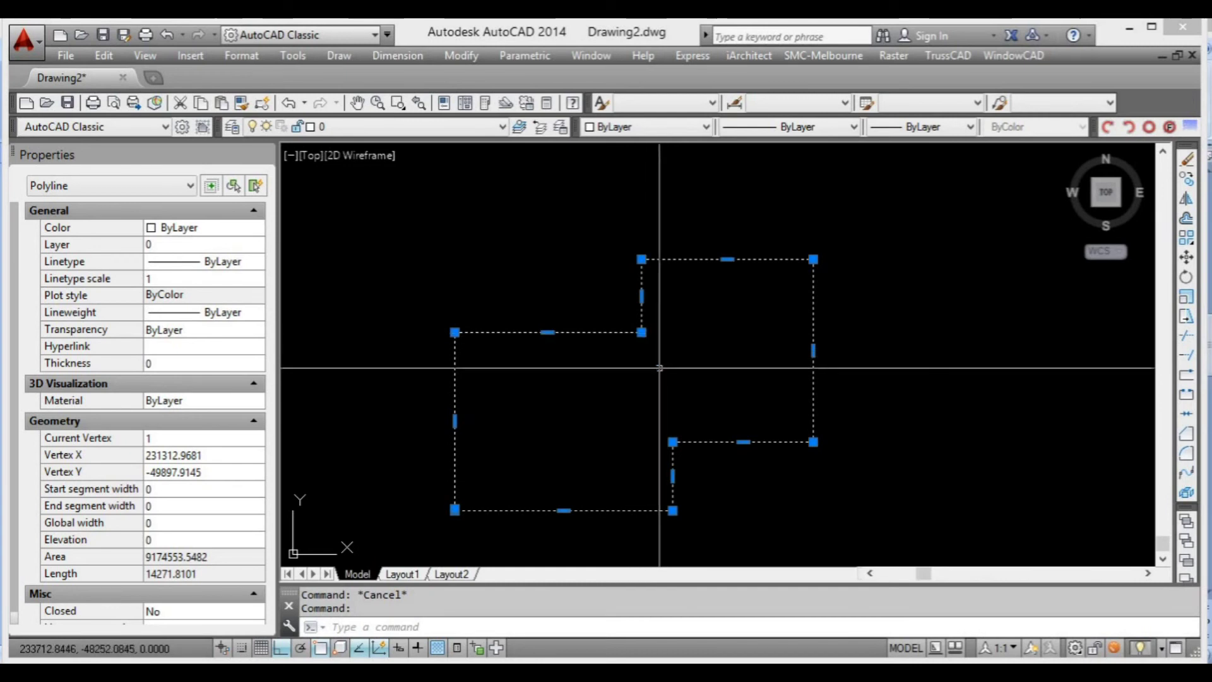
middle_click_drag(685, 387, 676, 373)
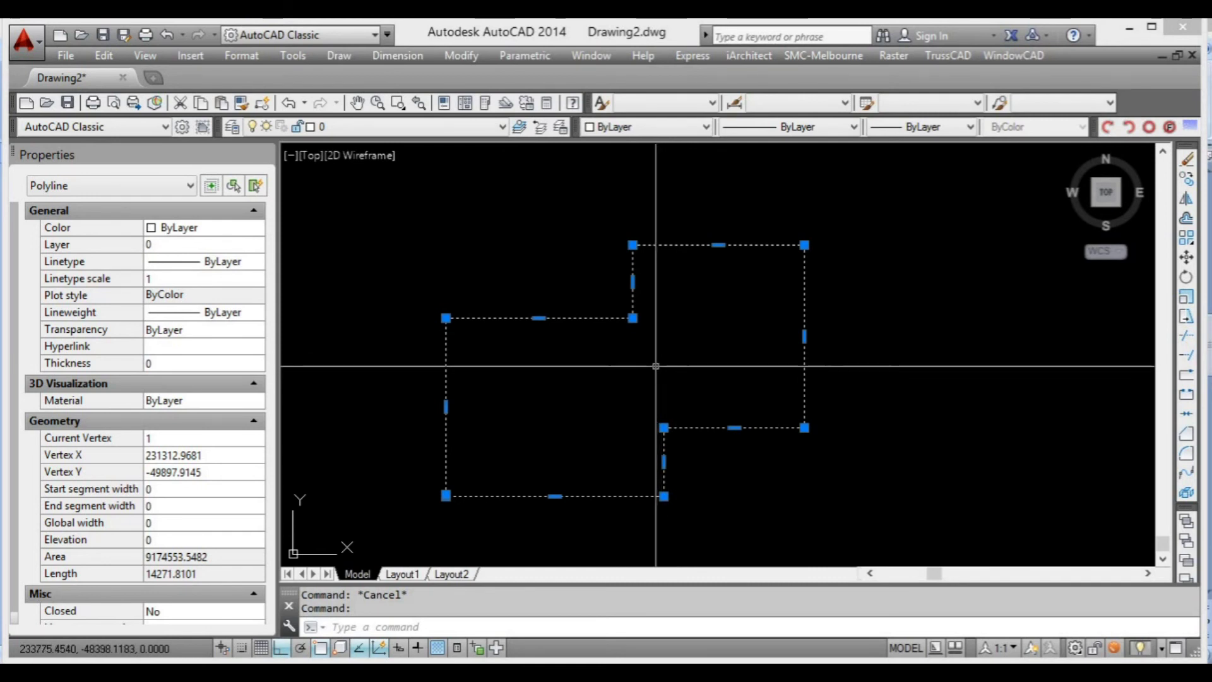
key("Escape")
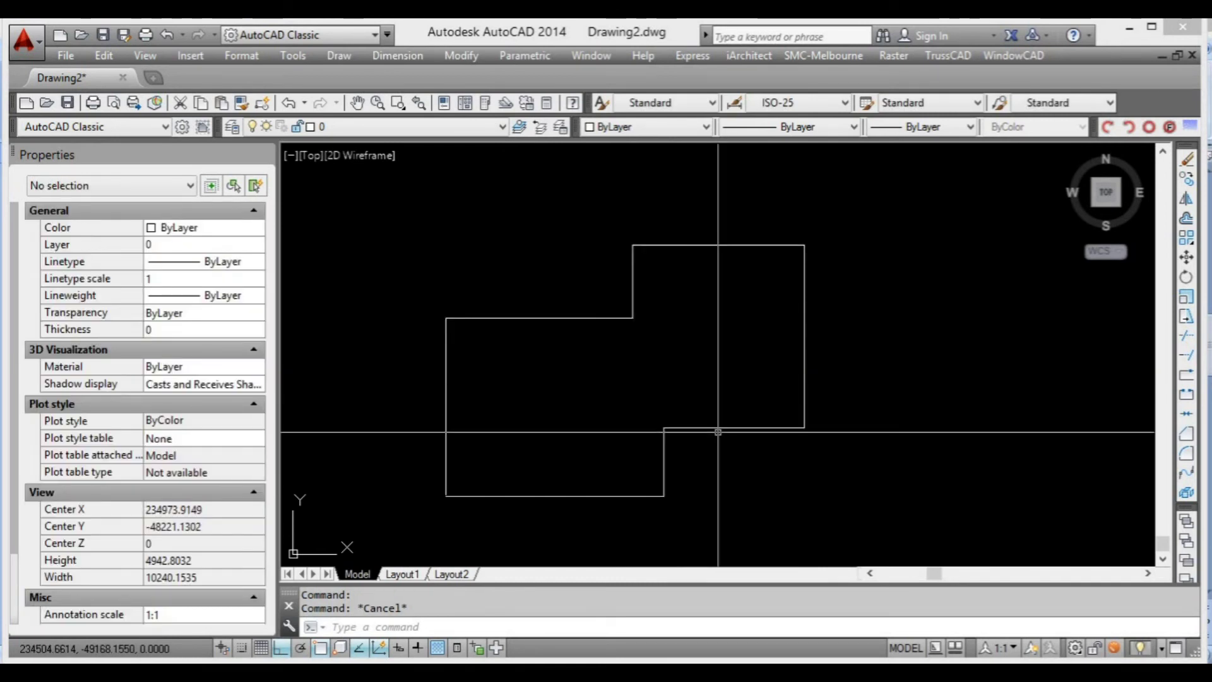
type("x")
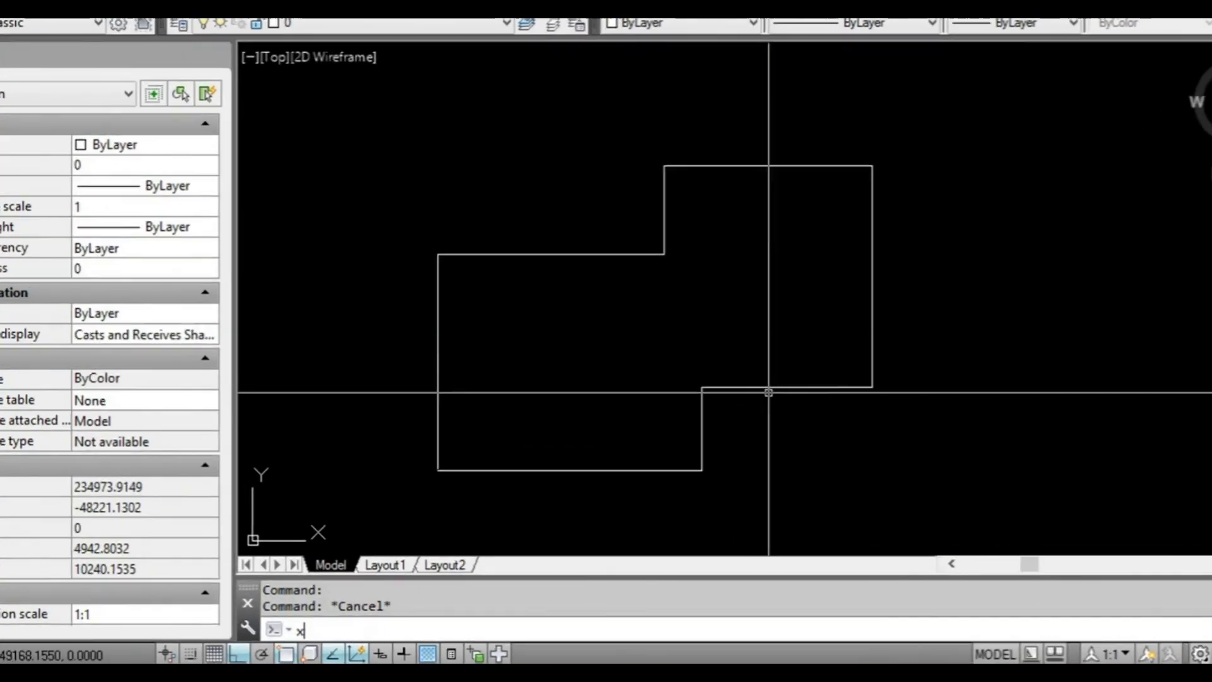
key("Return")
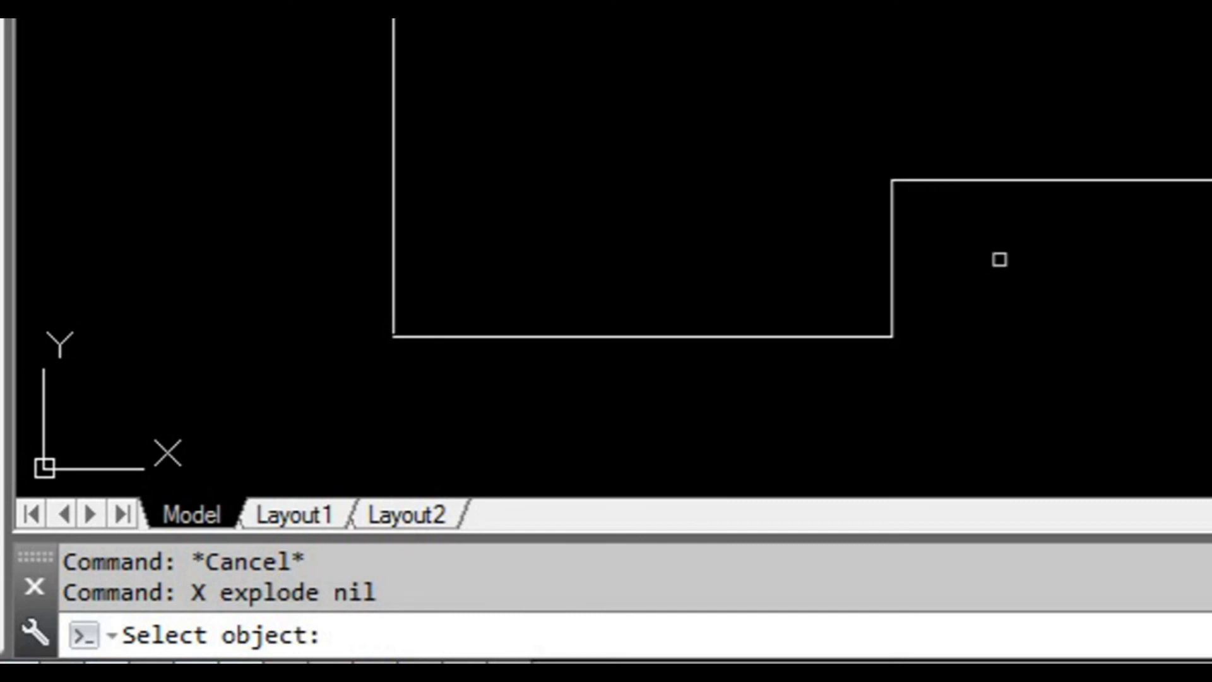
key("Escape")
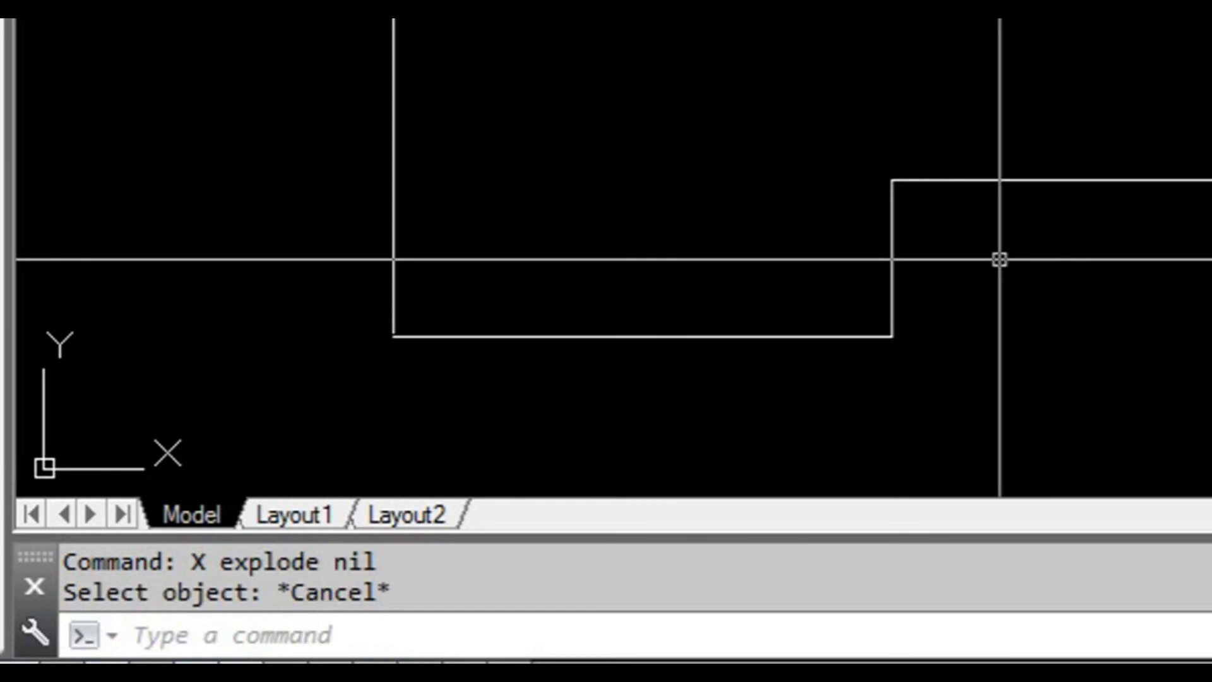
type("ex")
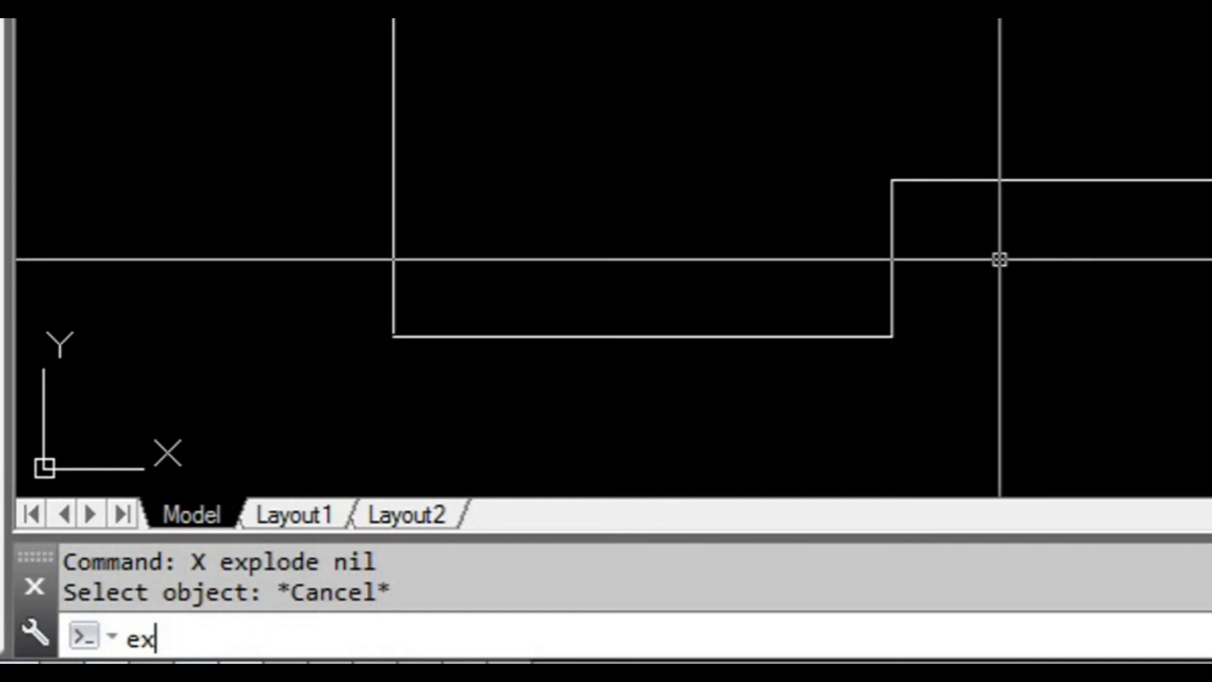
type("p")
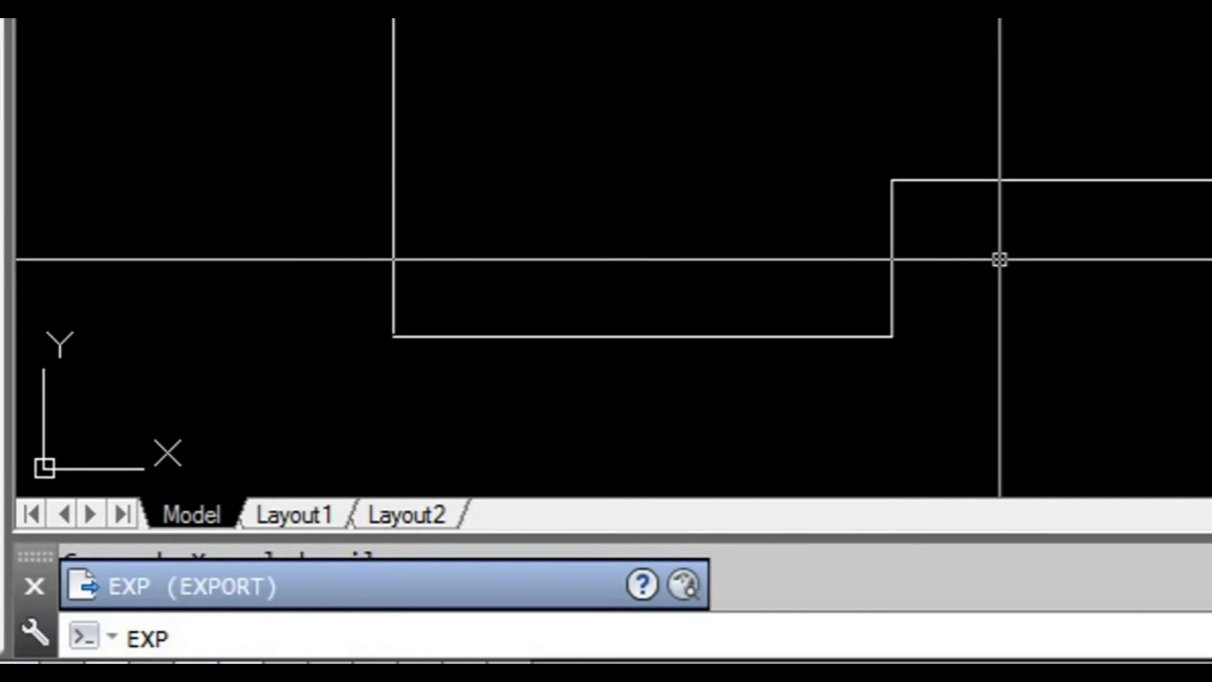
type("1")
type("o")
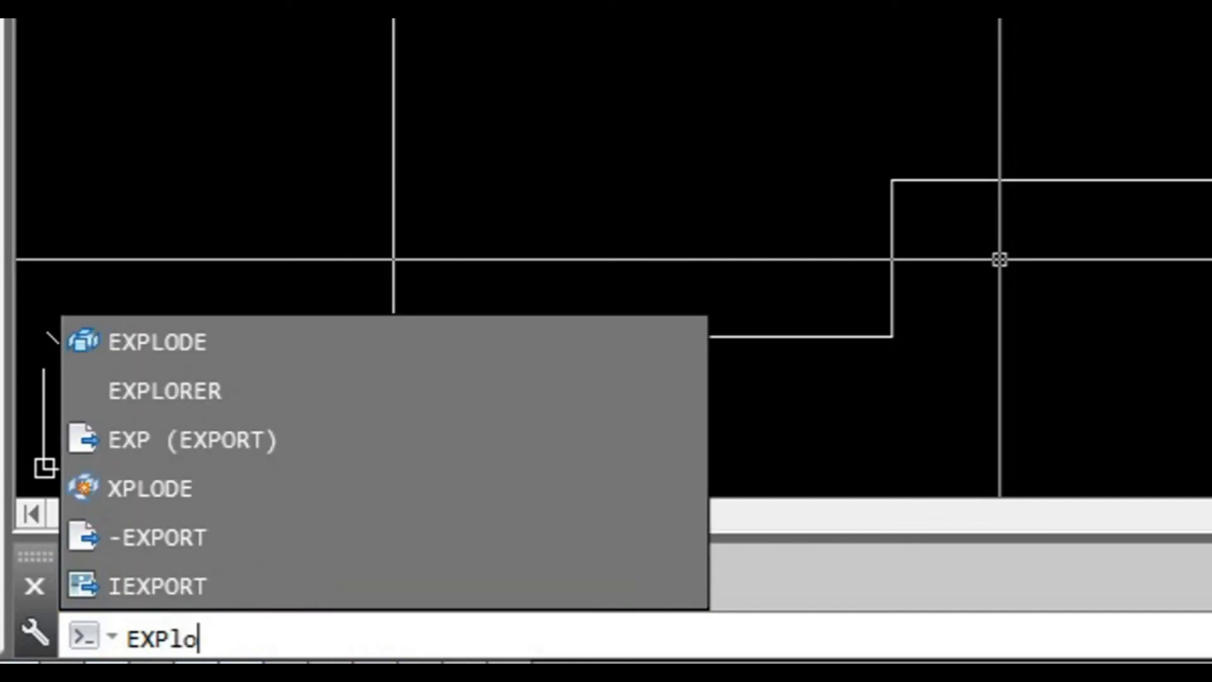
type("de")
key("Return")
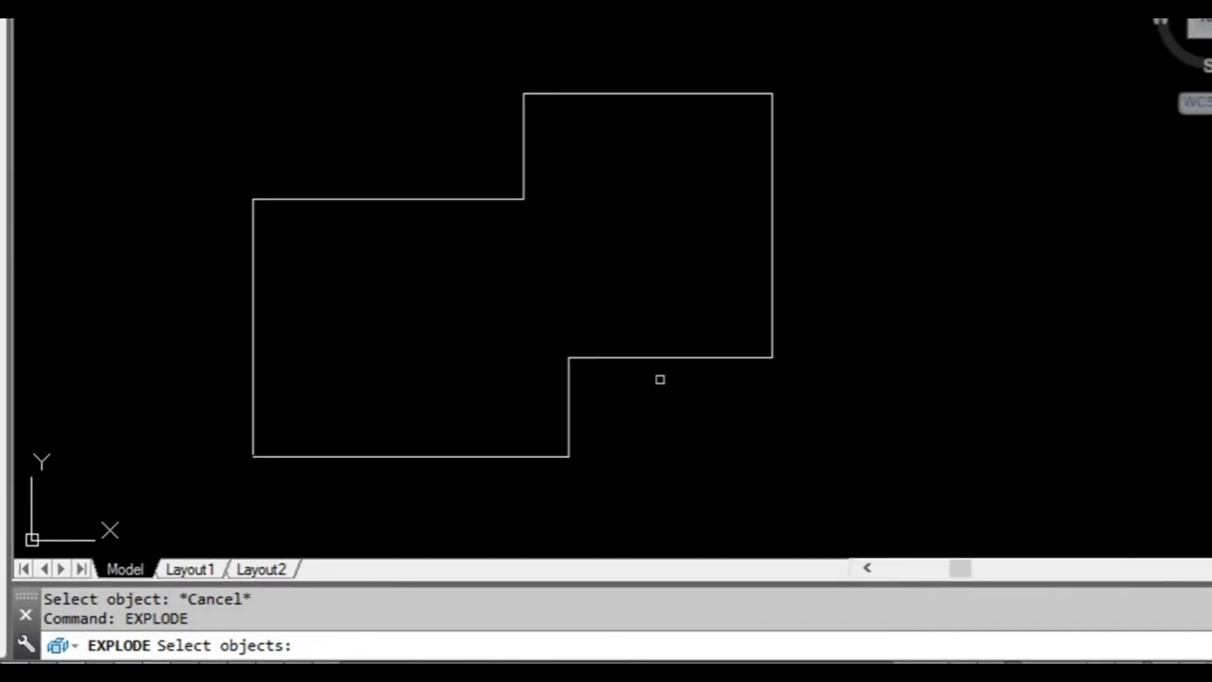
key("Escape")
Step: Explode the stepped outline into separate line segments
type("x")
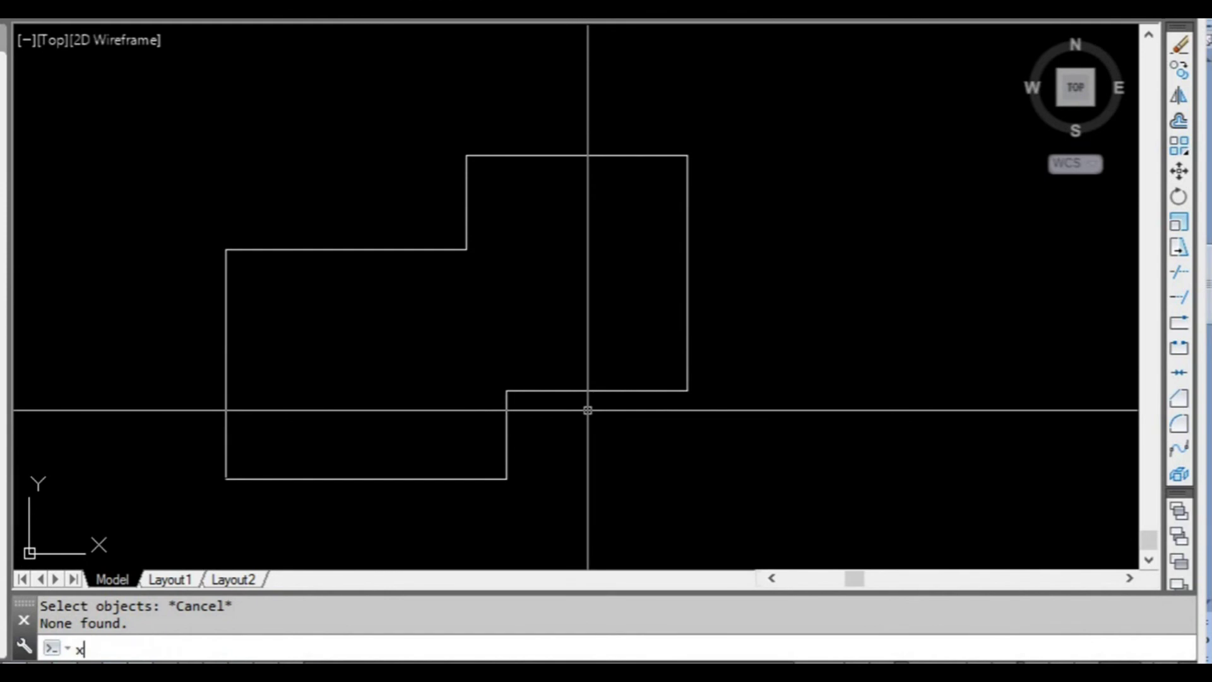
key("Return")
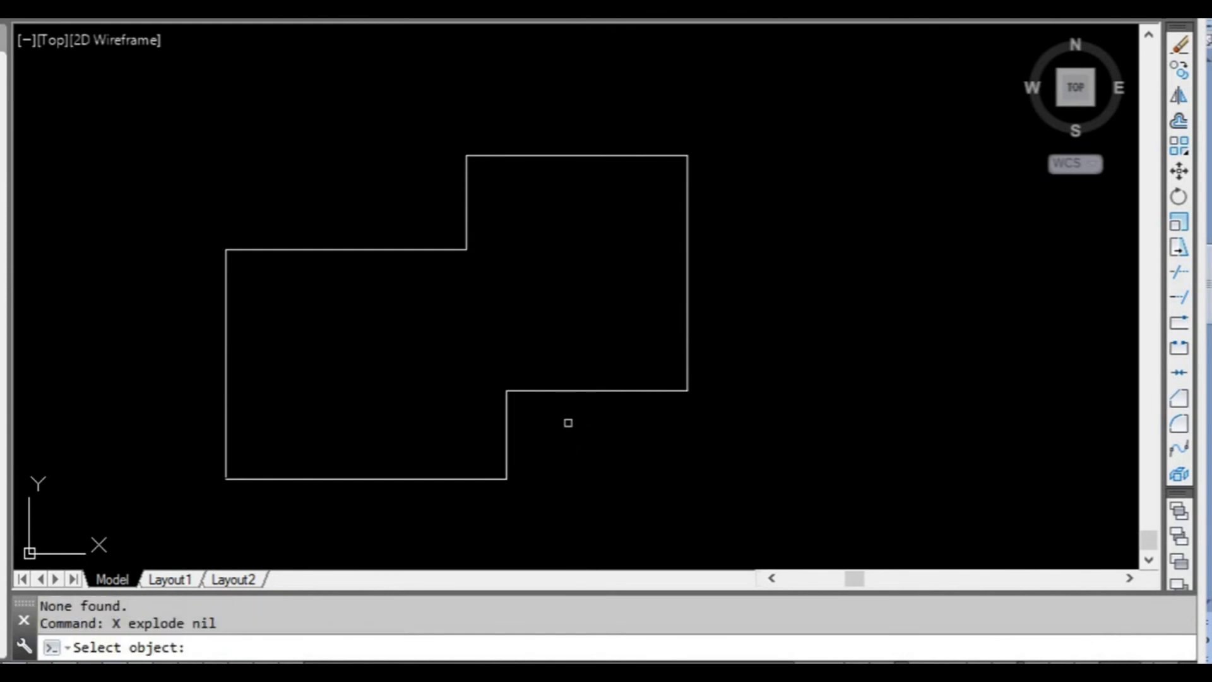
key("Return")
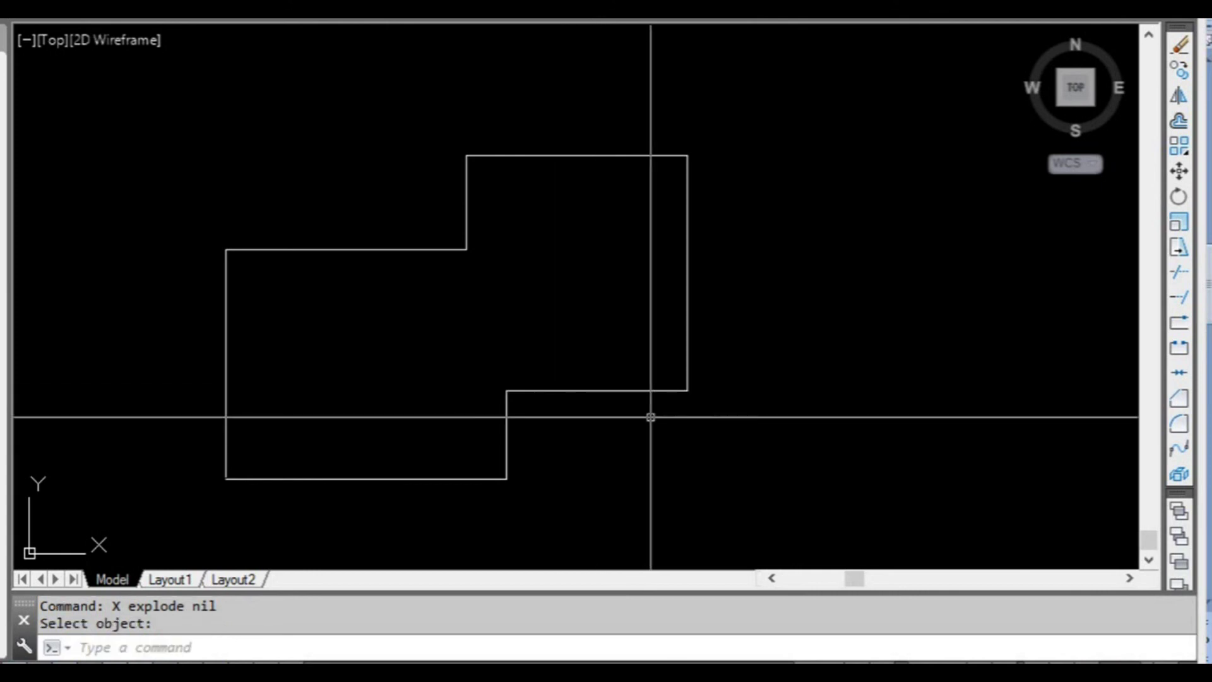
Step: Select the stepped outline's segments one at a time around the shape, clearing each selection, to check whether they are separate objects
left_click(687, 328)
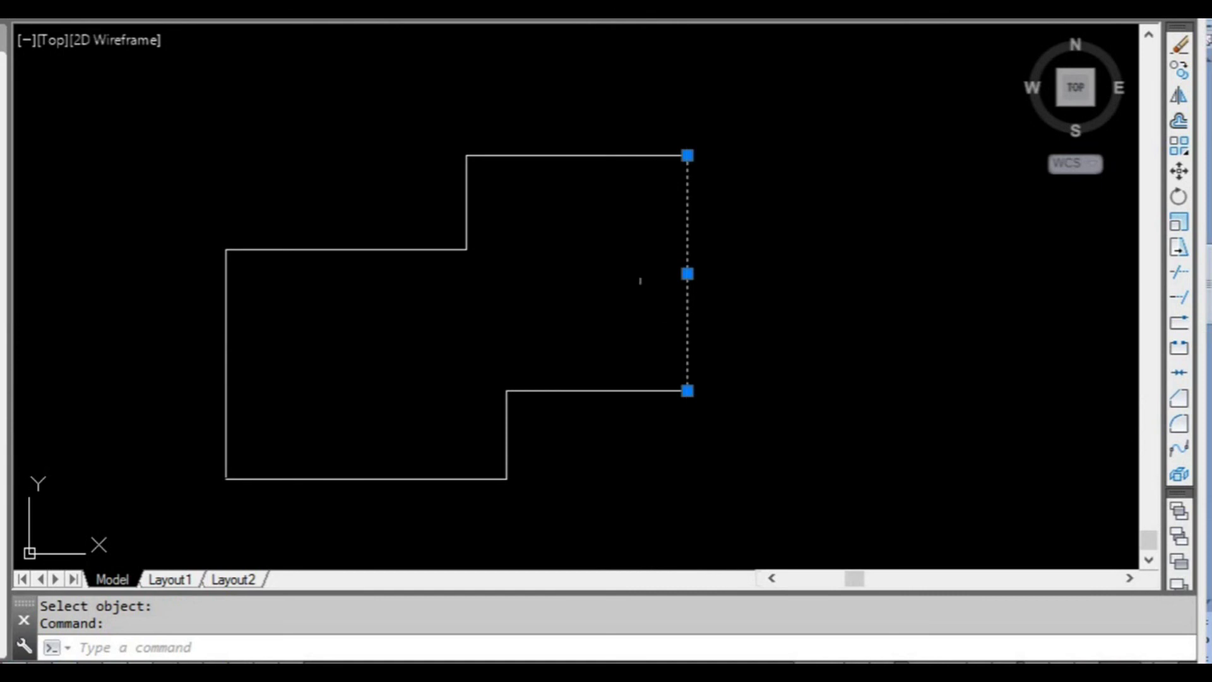
key("Escape")
left_click(524, 155)
key("Escape")
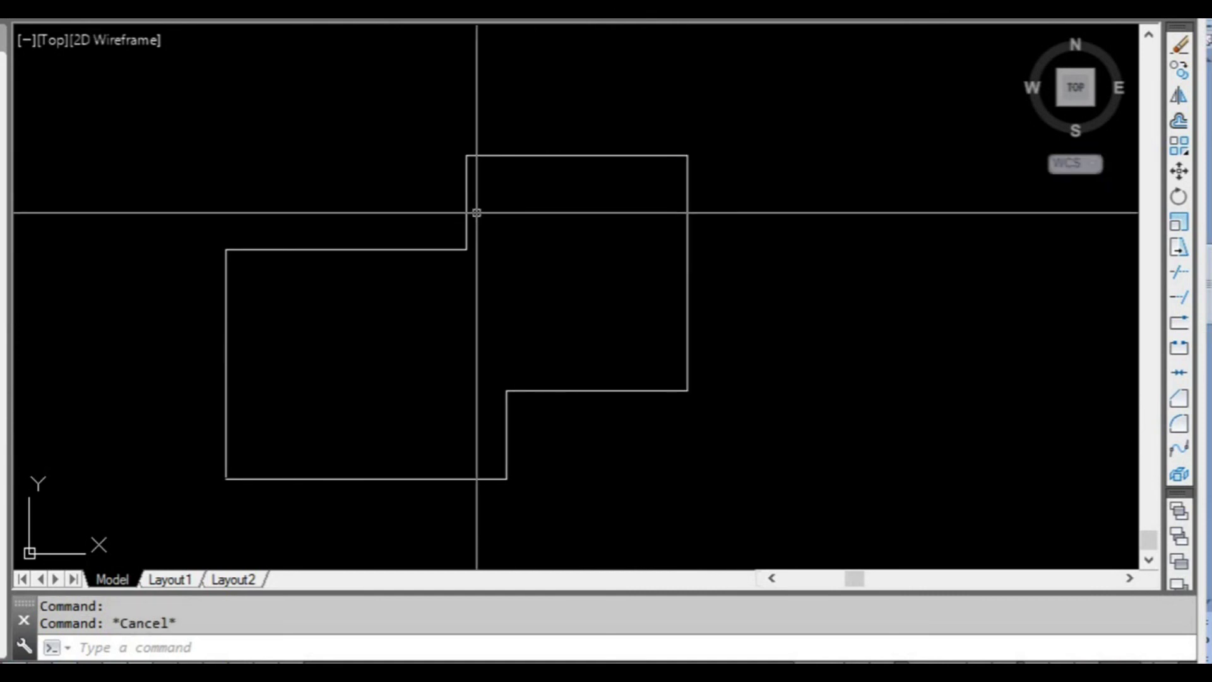
left_click(466, 211)
key("Escape")
left_click(423, 249)
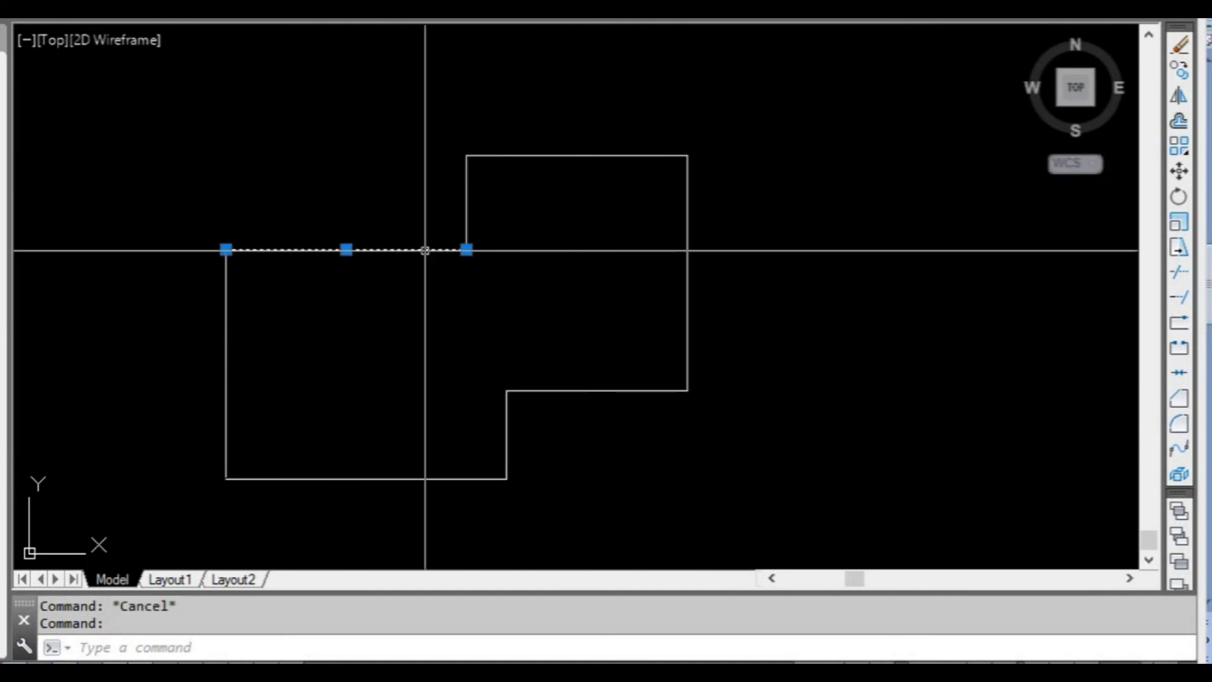
key("Escape")
left_click(226, 262)
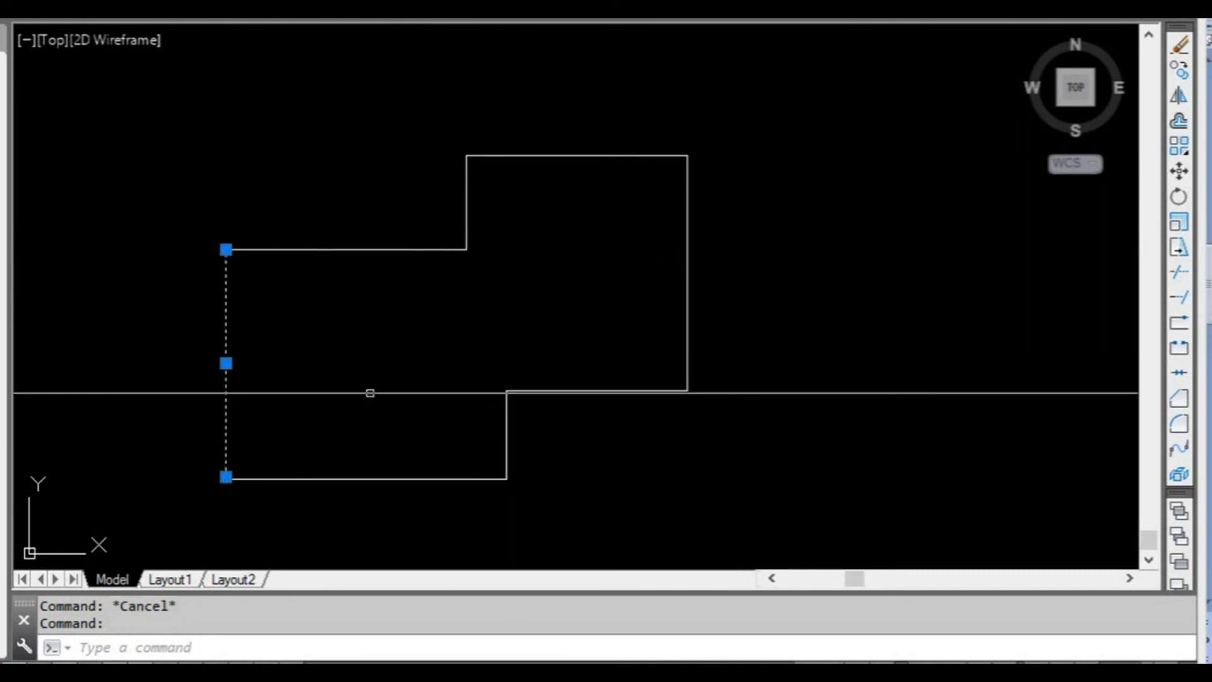
key("Escape")
left_click(468, 478)
key("Escape")
left_click(506, 418)
key("Escape")
left_click(527, 391)
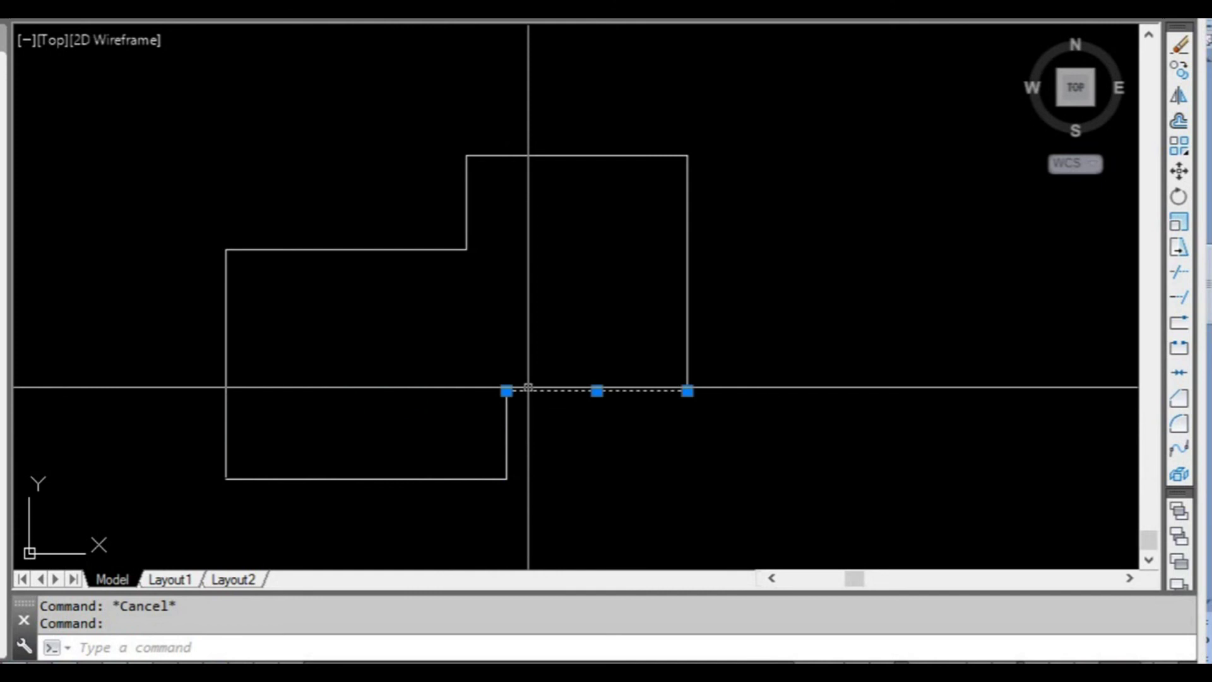
key("Escape")
left_click(687, 355)
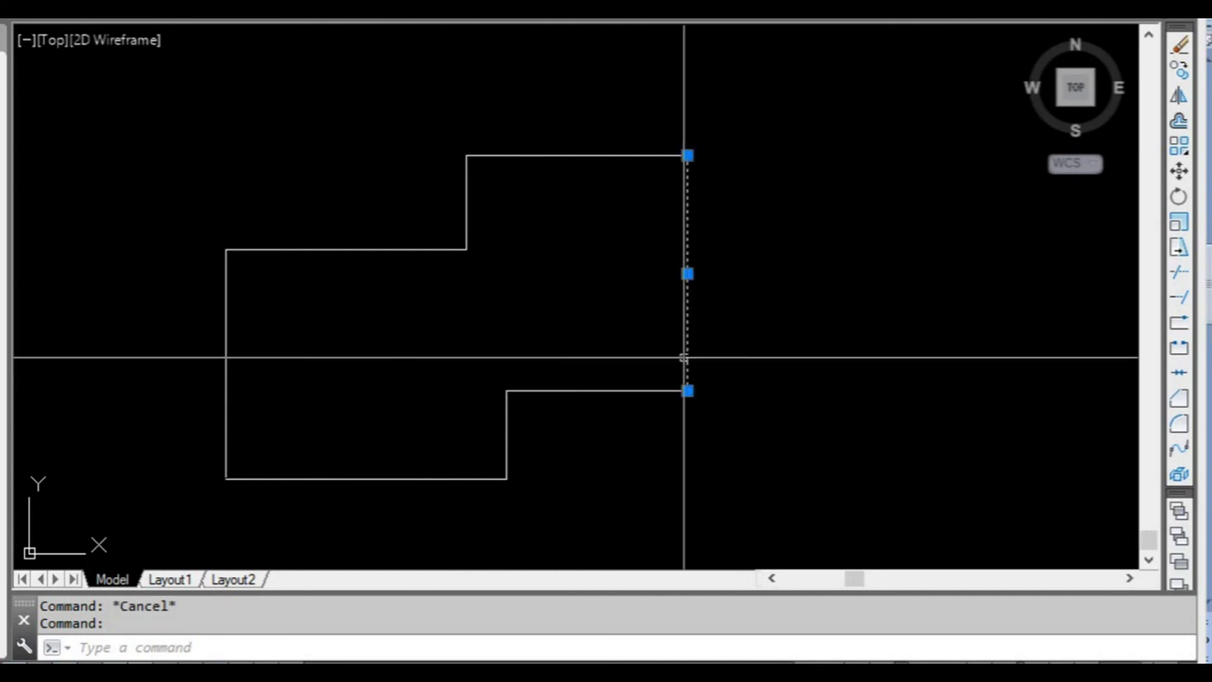
key("Escape")
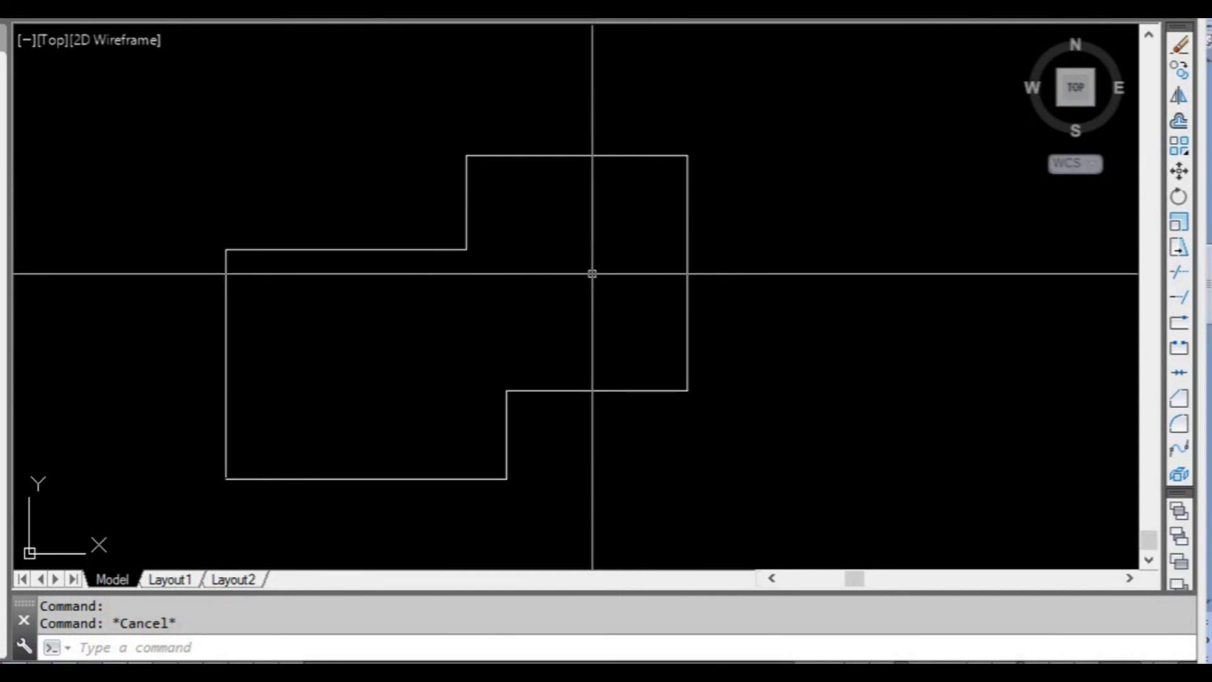
left_click(407, 246)
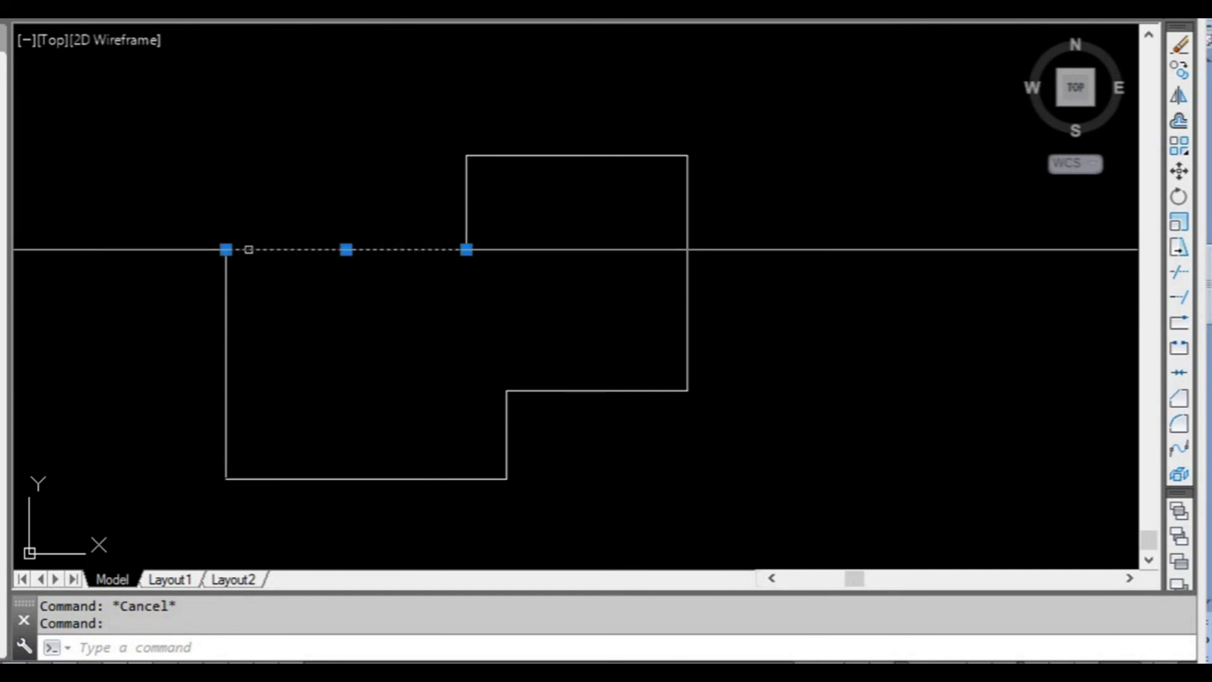
key("Escape")
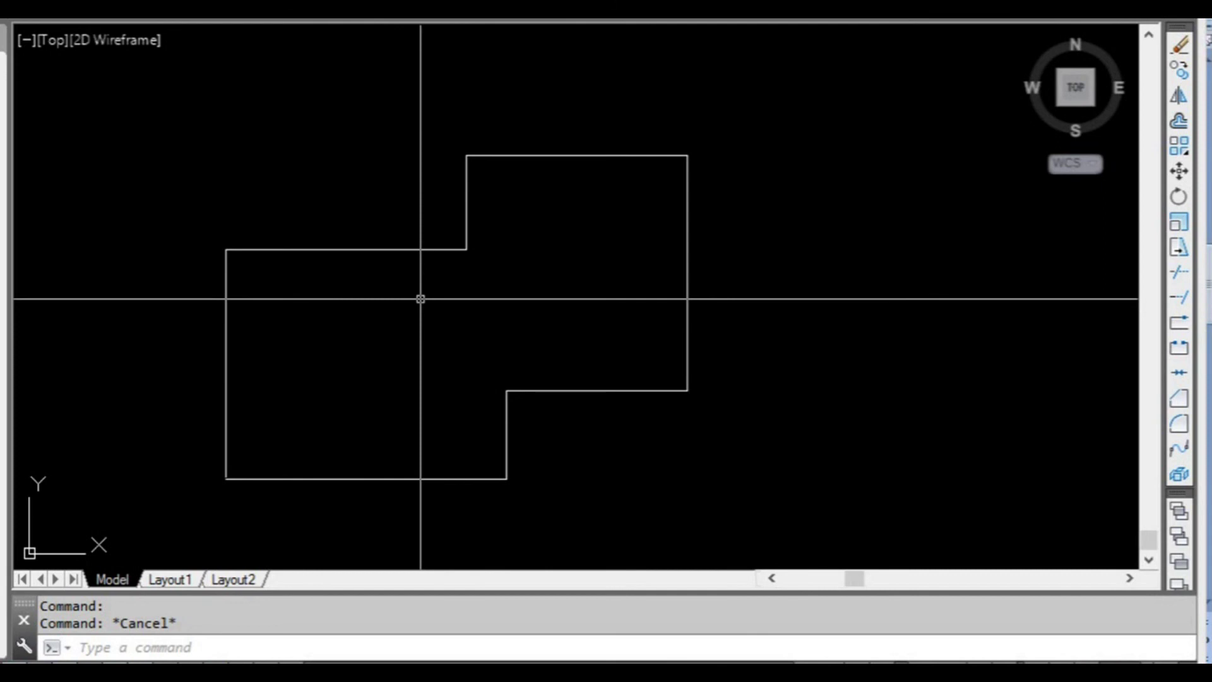
middle_click_drag(430, 319, 455, 309)
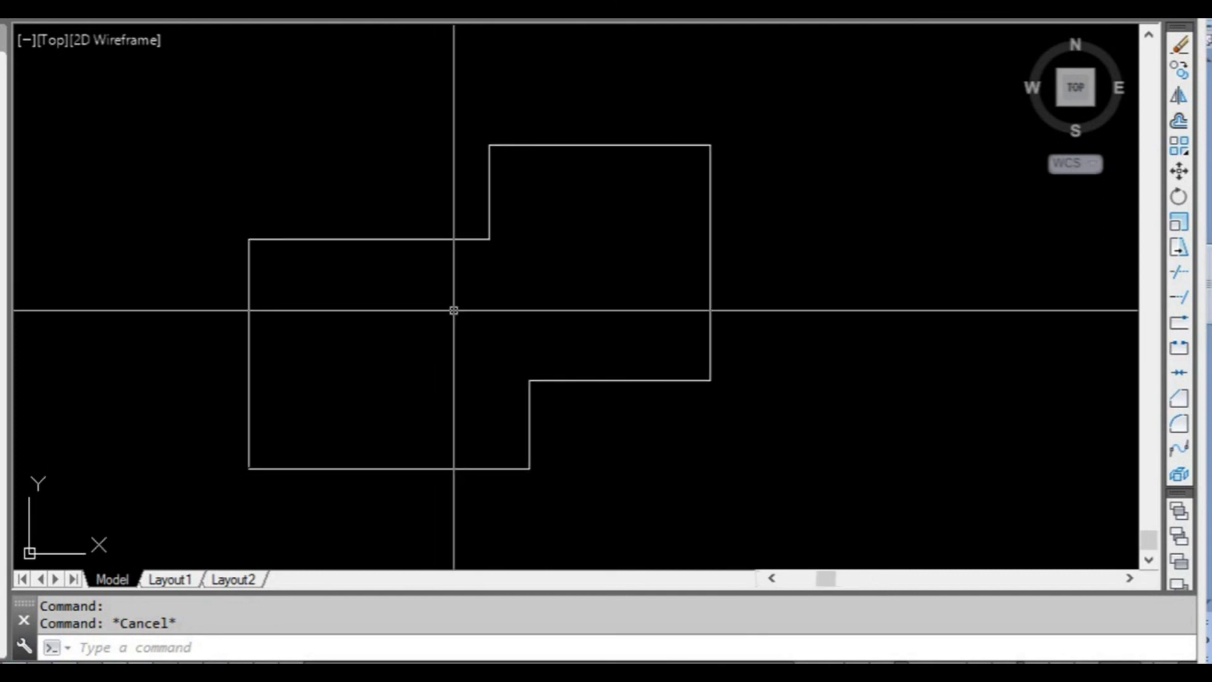